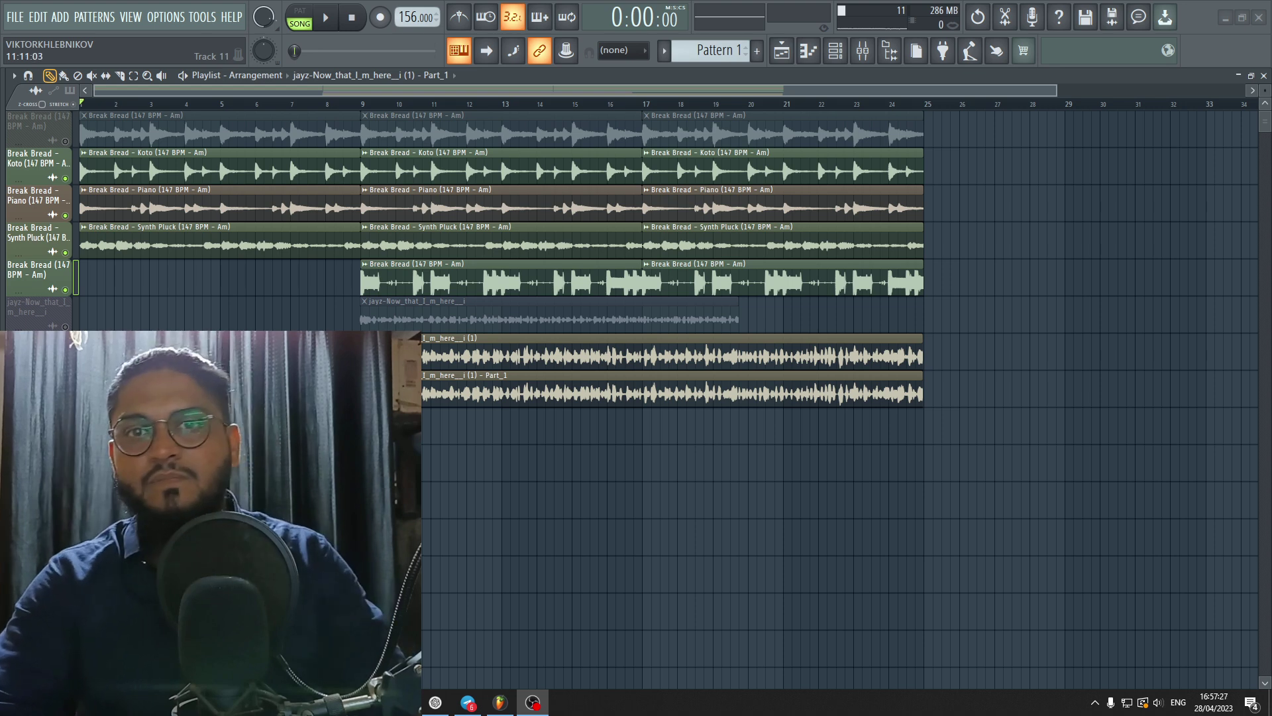
Step: Play the song and mute the jayz-Now_that_I_m_here__i vocals on Track 7 and Track 8
key("space")
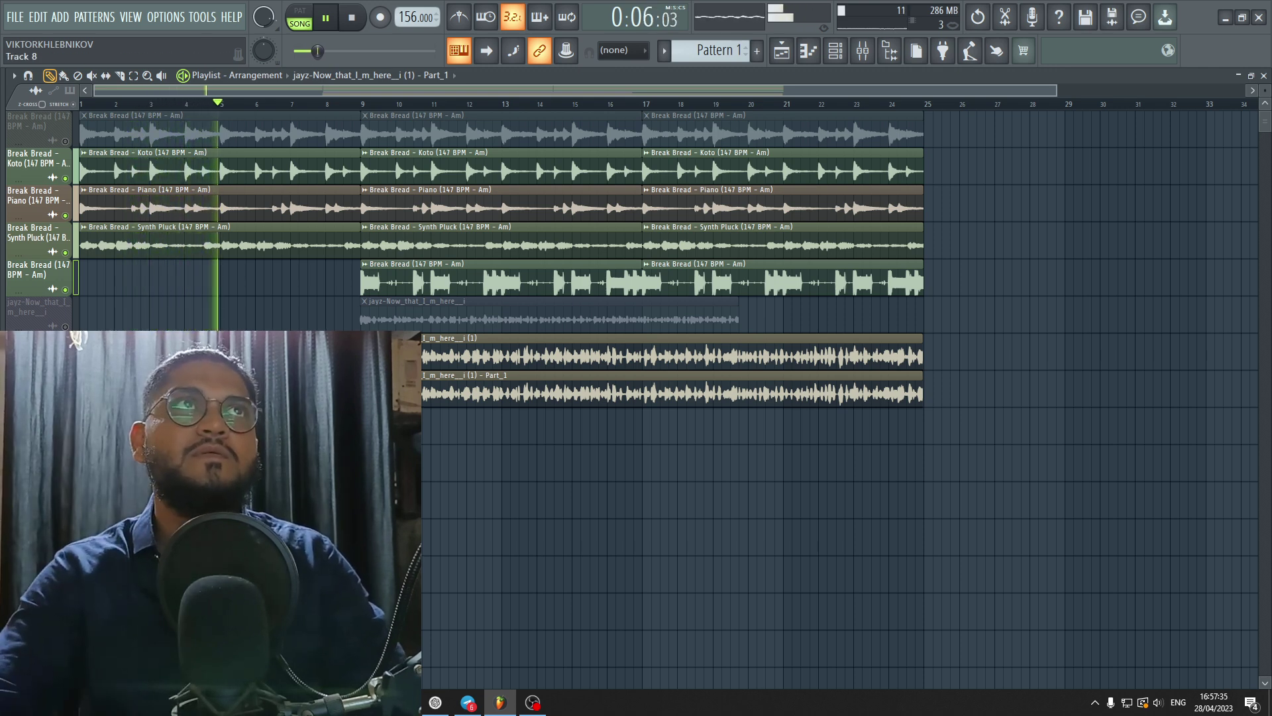
left_click(65, 363)
left_click(65, 401)
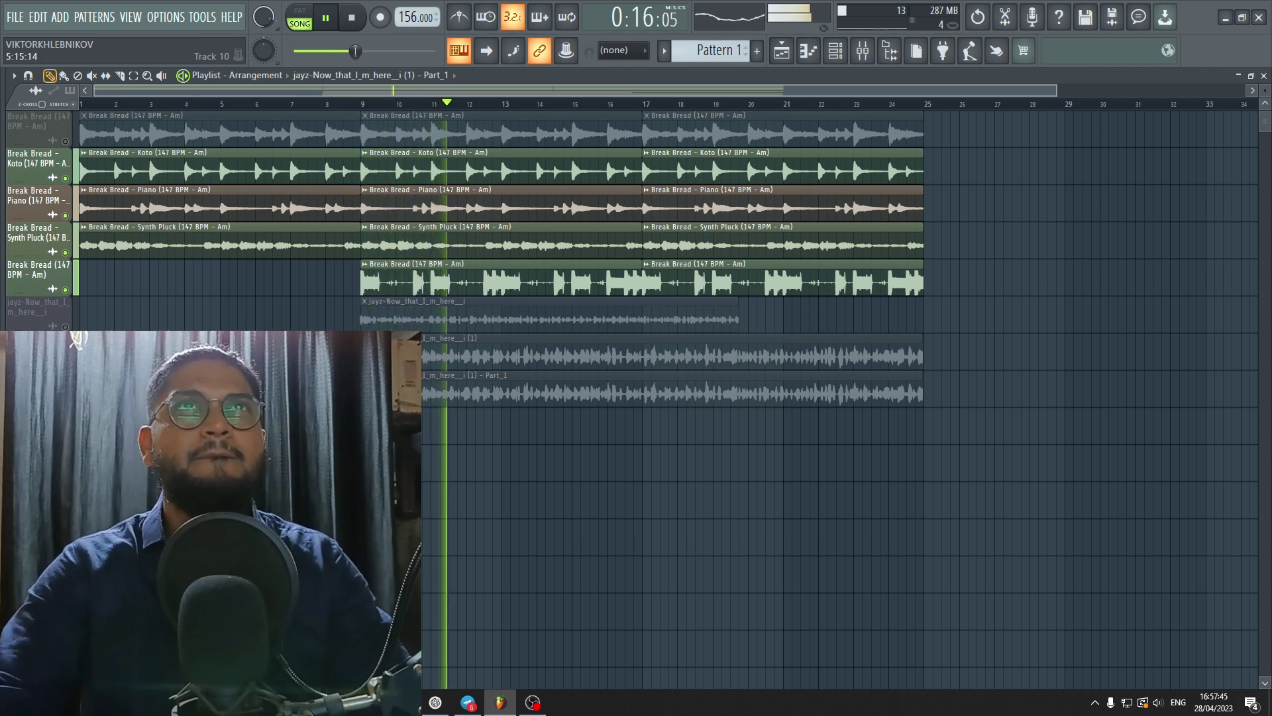
key("space")
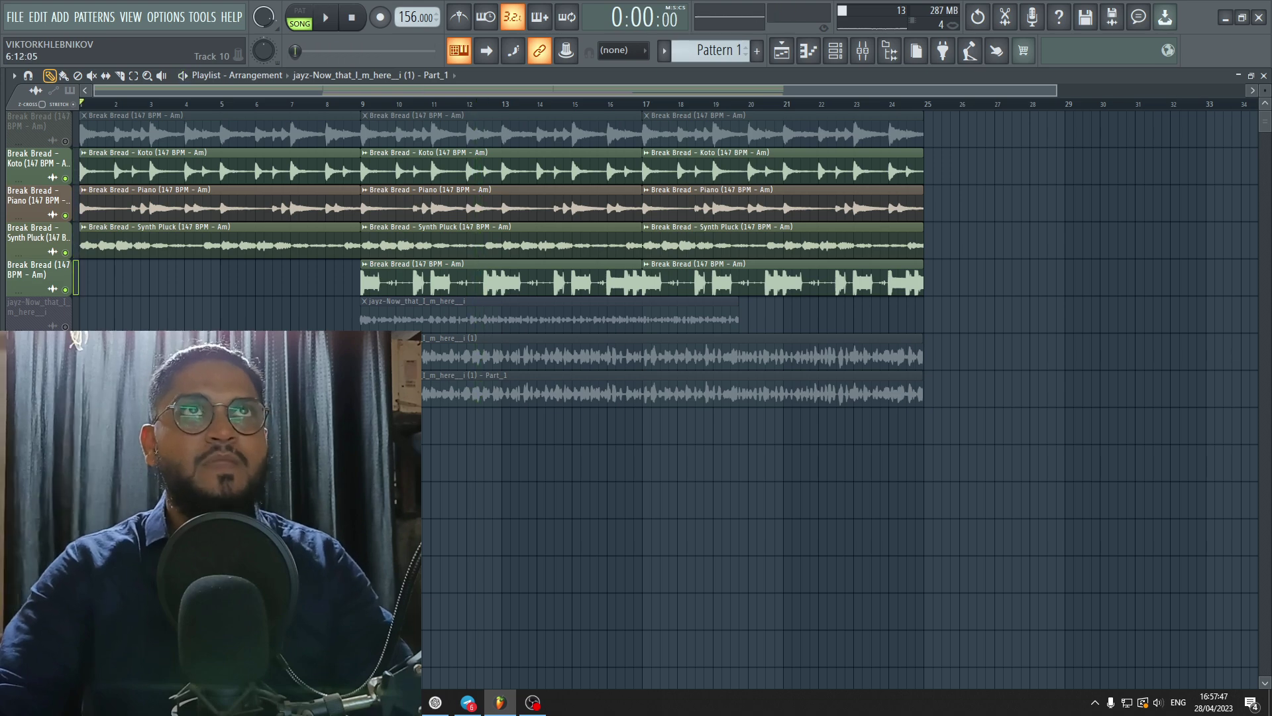
Step: Slice a short piece off the start of the drum clip at bar 9 and place three copies in a row just before bar 9
scroll(364, 385, "up", 6, "ctrl")
scroll(373, 384, "up", 2, "ctrl")
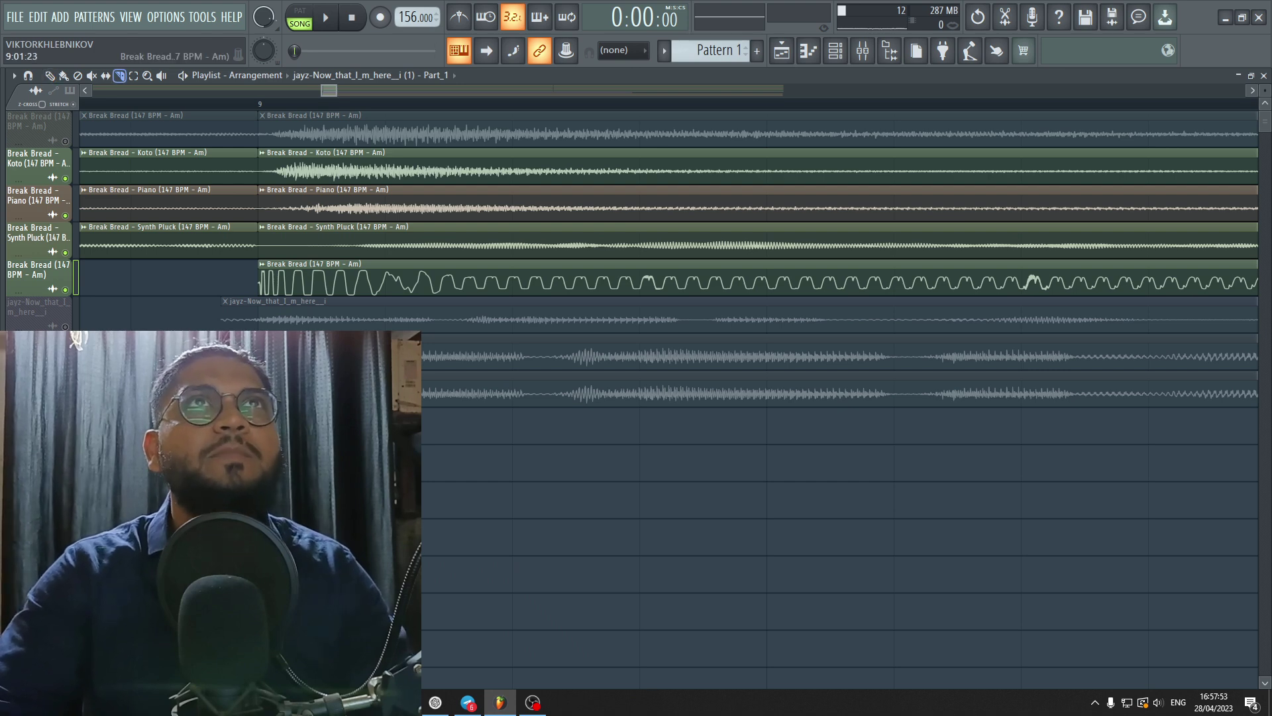
scroll(391, 384, "down", 12, "ctrl")
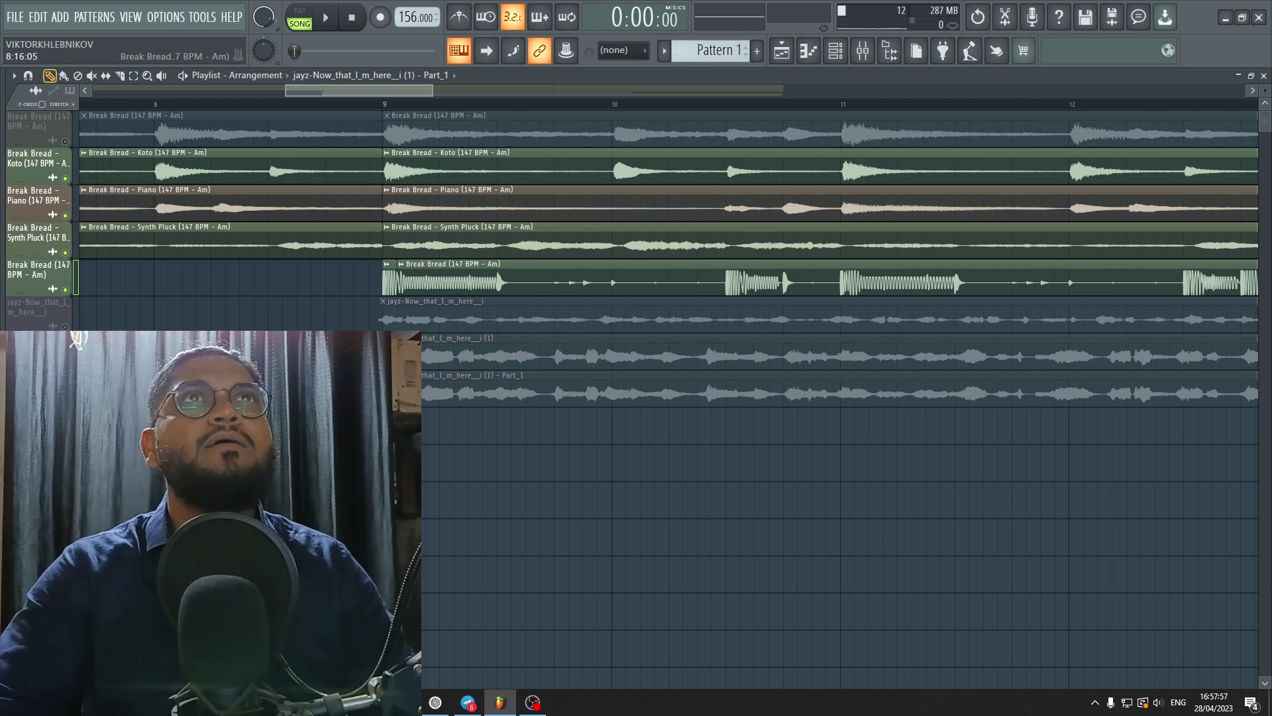
scroll(344, 385, "up", 10, "ctrl")
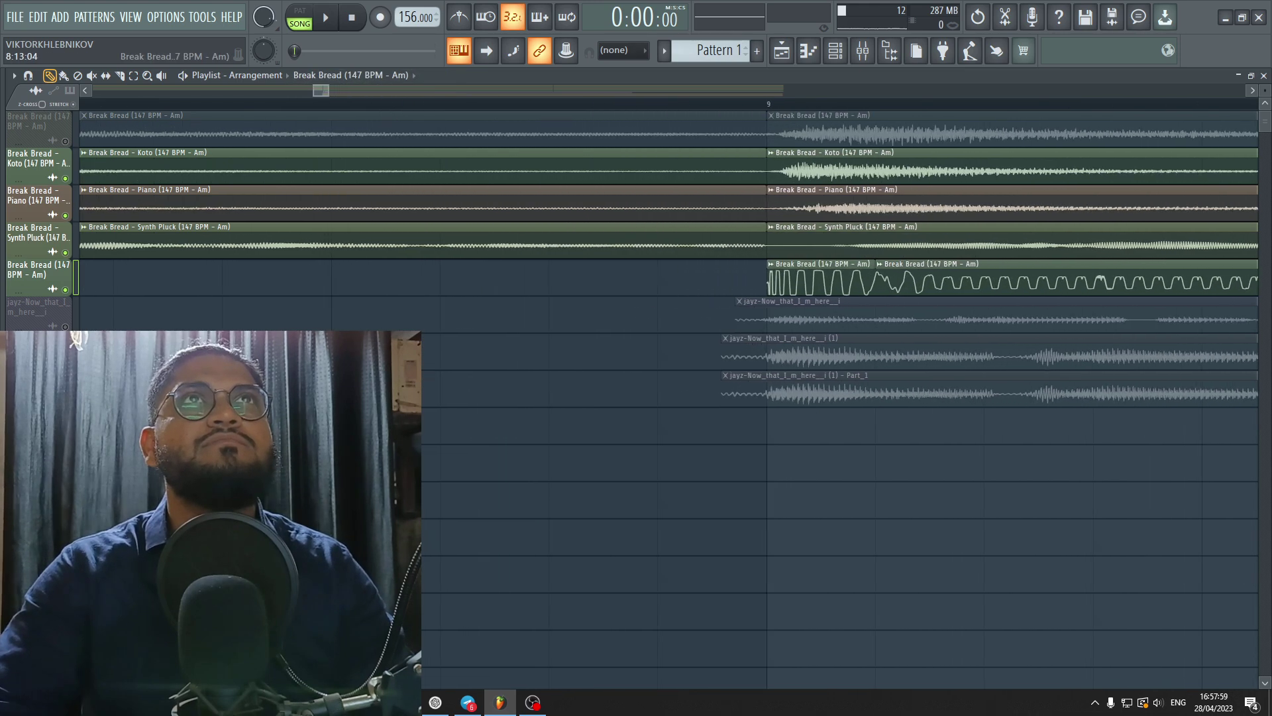
left_click_drag(361, 280, 334, 279)
left_click_drag(473, 280, 457, 283)
left_click_drag(603, 279, 584, 280)
scroll(597, 245, "down", 10)
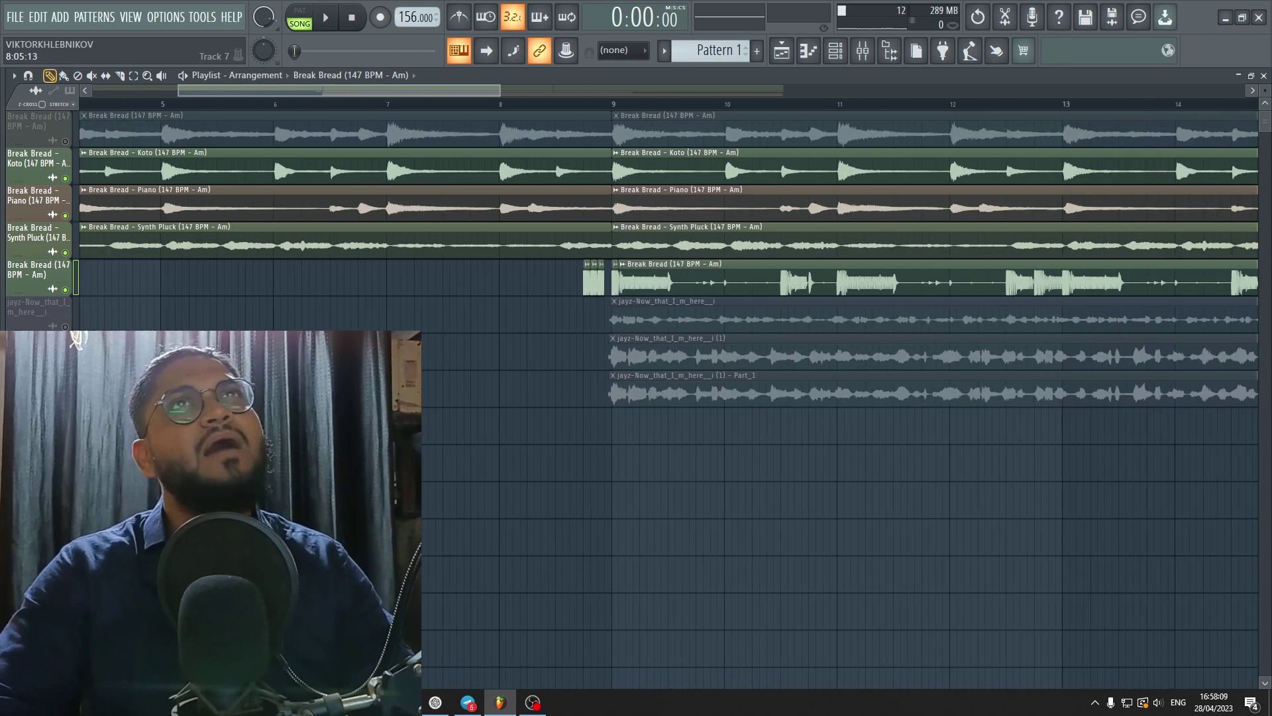
Step: Play the arrangement from just before bar 7 to hear the drum fill leading into bar 9
left_click(383, 104)
key("space")
scroll(361, 463, "down", 6)
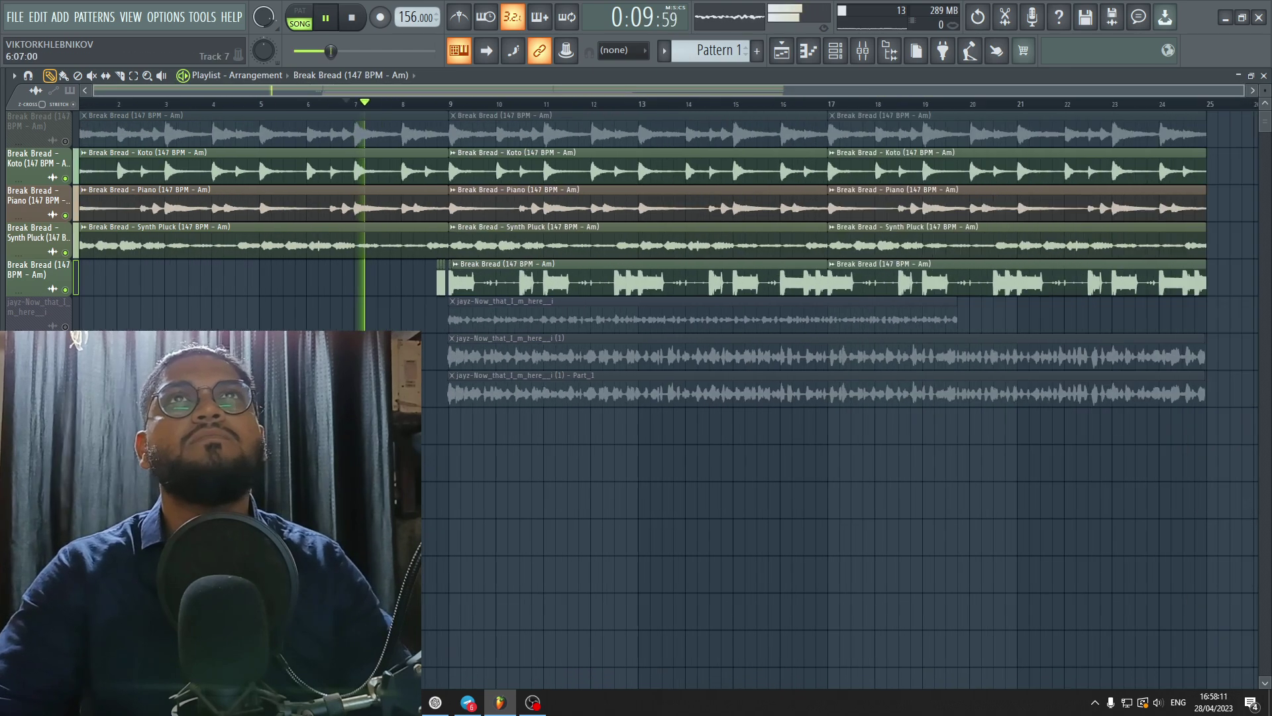
scroll(361, 462, "up", 4)
scroll(225, 462, "up", 4)
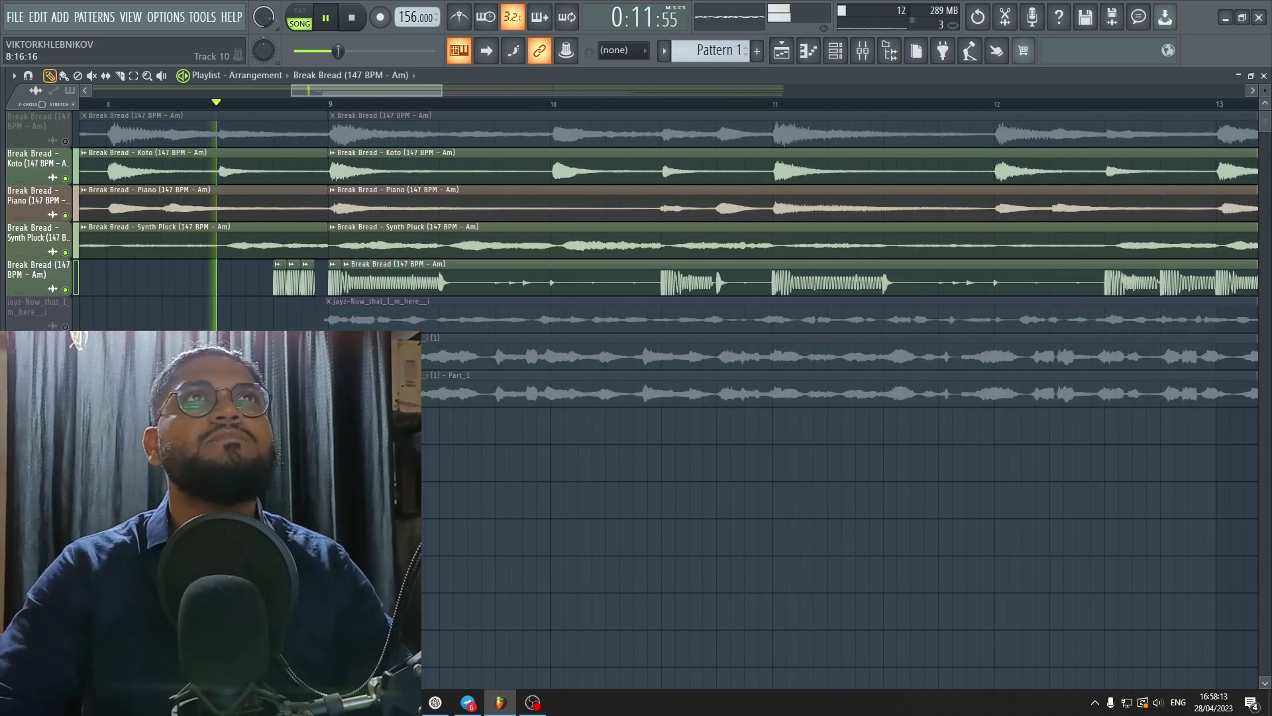
key("space")
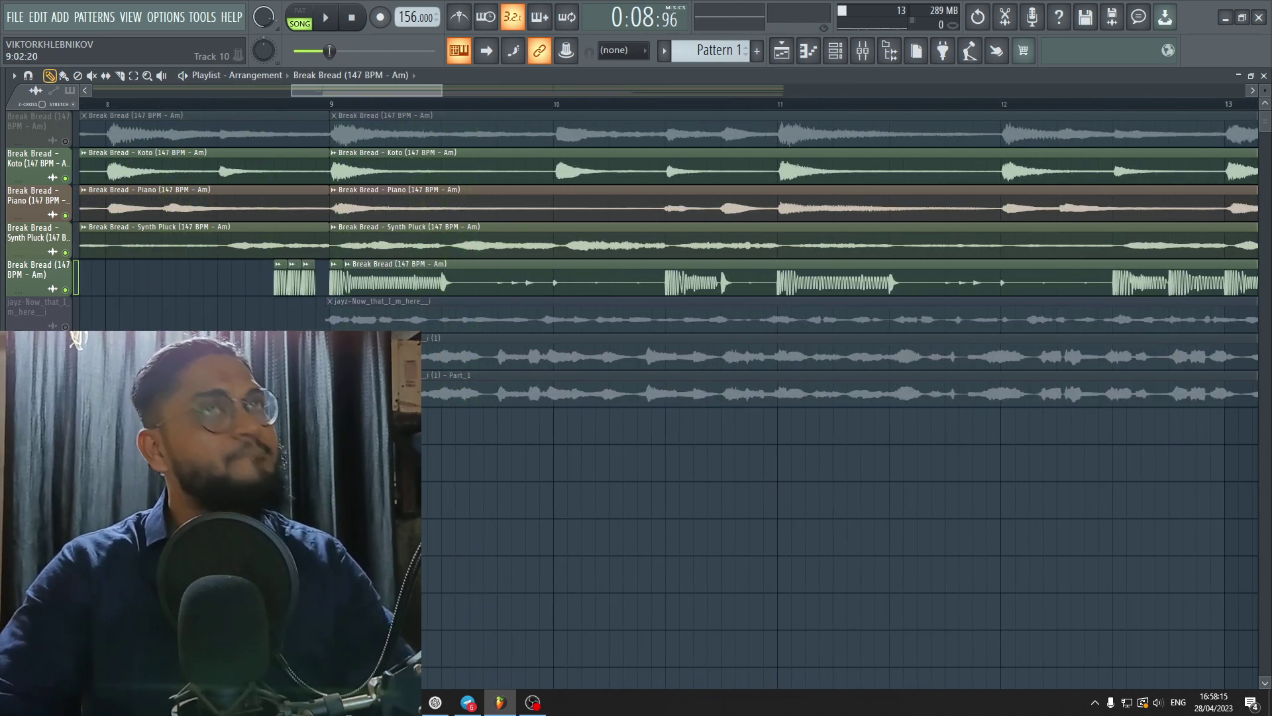
Step: Mute the middle of the three short drum clips before bar 9 and play the transition
scroll(305, 463, "up", 4)
scroll(266, 279, "up", 2)
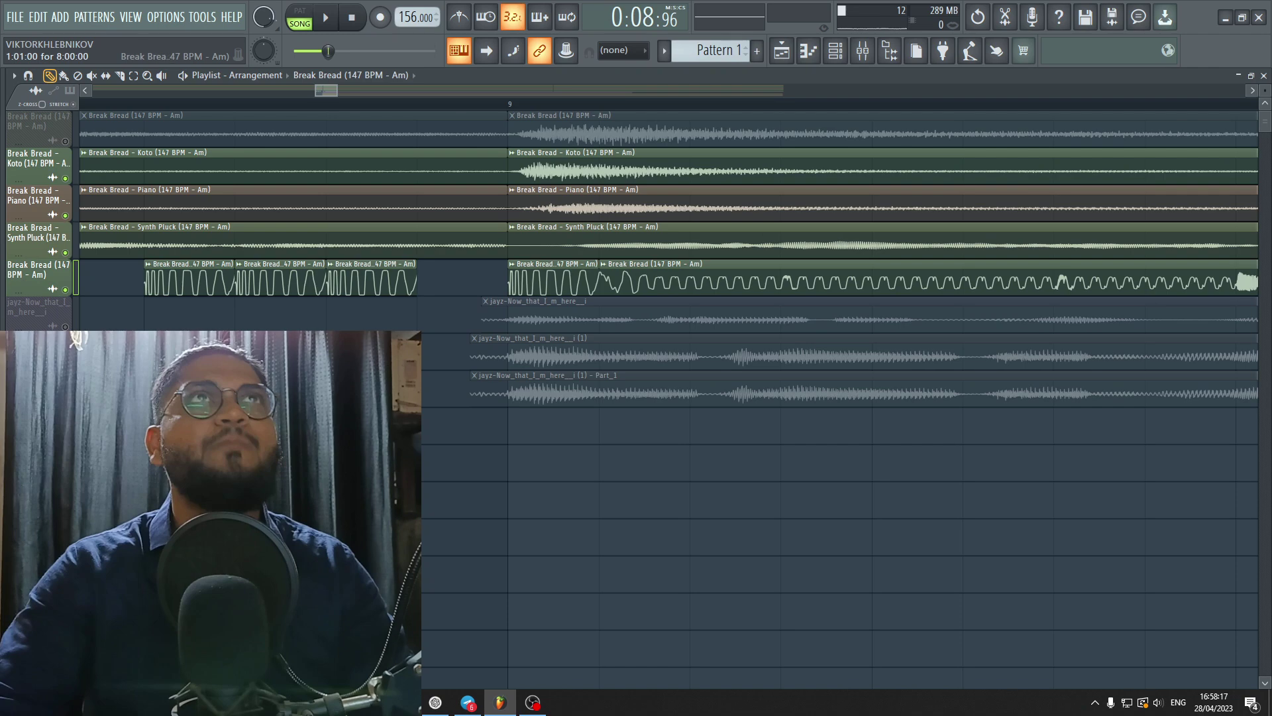
left_click(92, 76)
left_click(279, 281)
key("space")
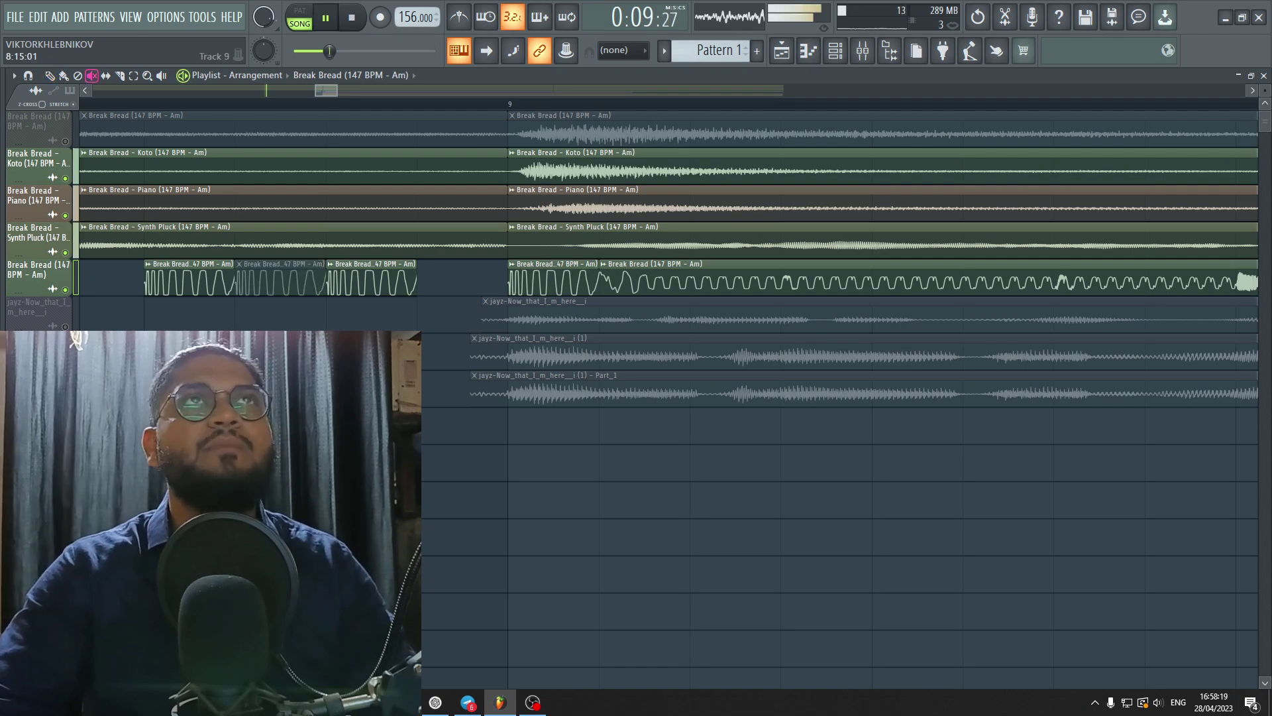
scroll(354, 424, "down", 4)
scroll(355, 424, "down", 3)
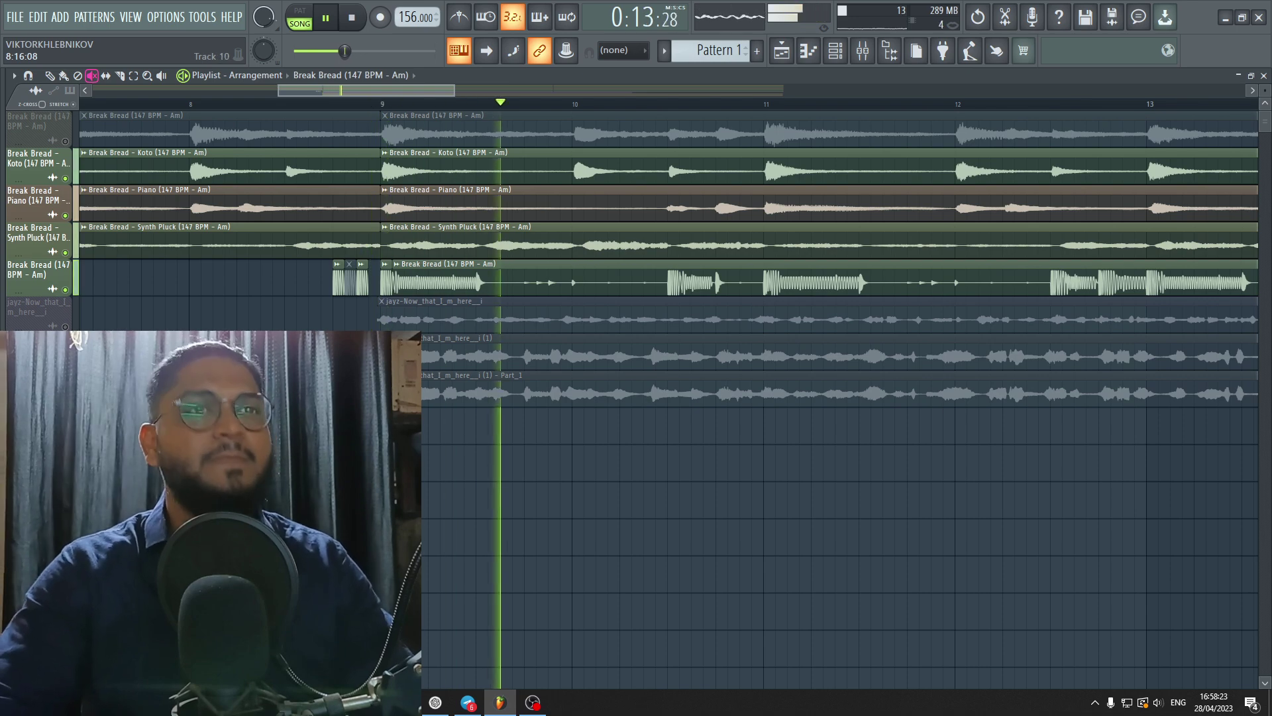
key("space")
Step: Add the Cymatics - Cobra Reverse FX 4 sample from the music pack's Cobra Hip Hop Sample Pack to Track 9
scroll(326, 424, "up", 8)
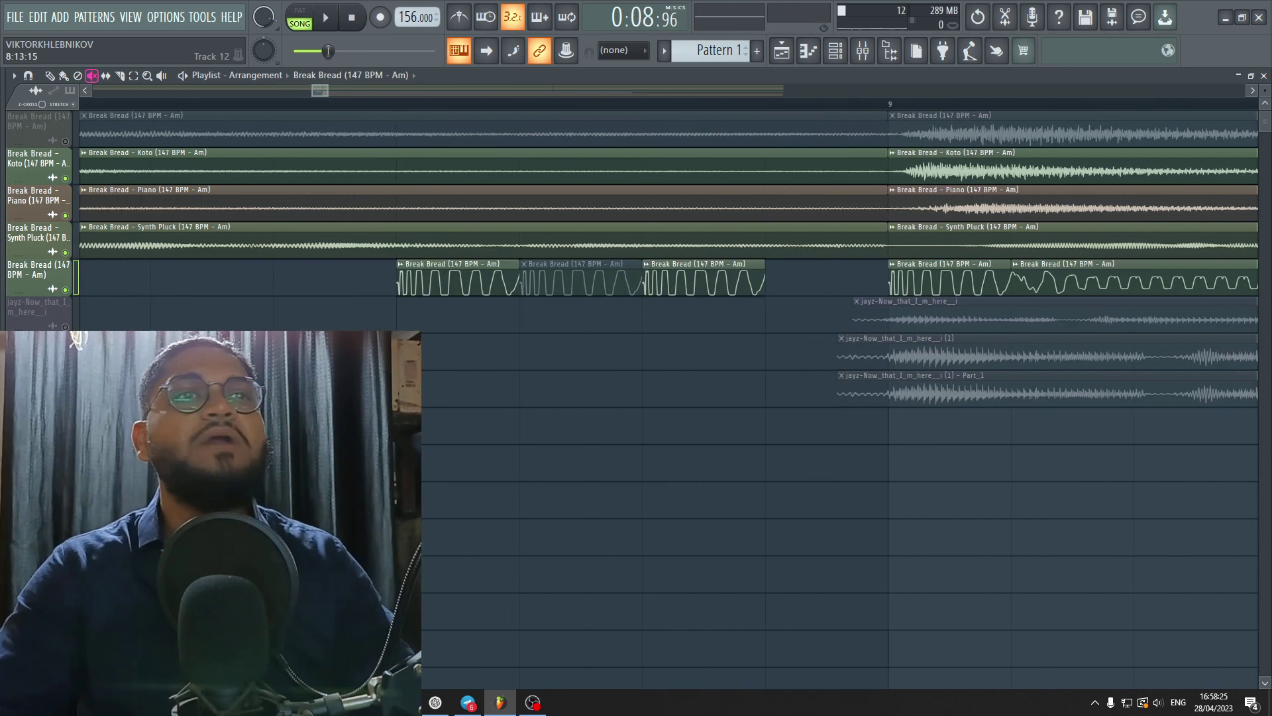
right_click(3, 265)
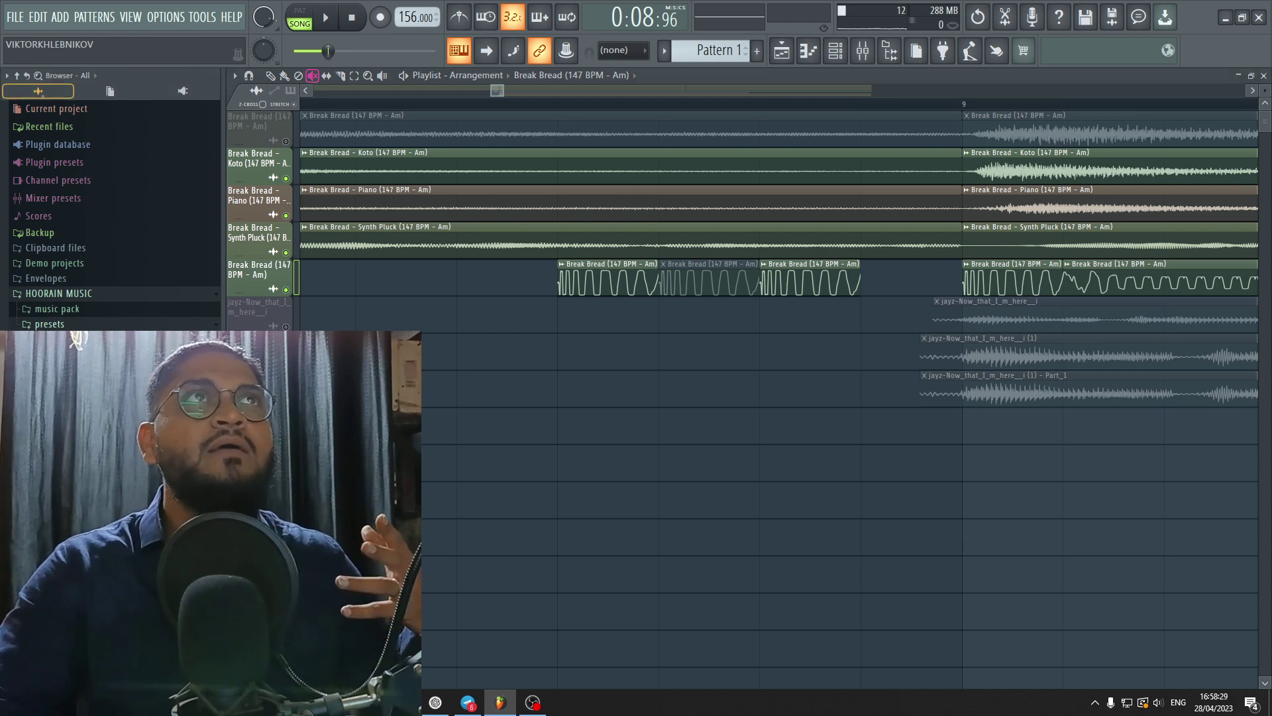
left_click(57, 308)
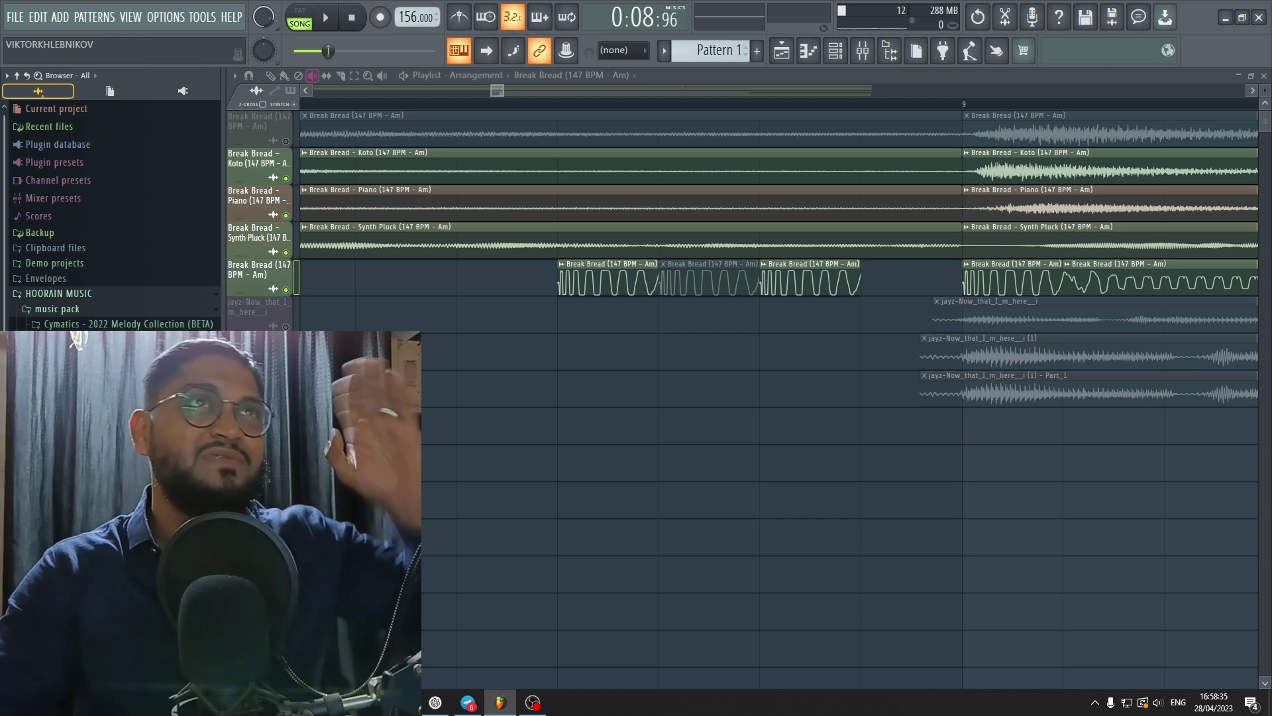
scroll(114, 212, "down", 4)
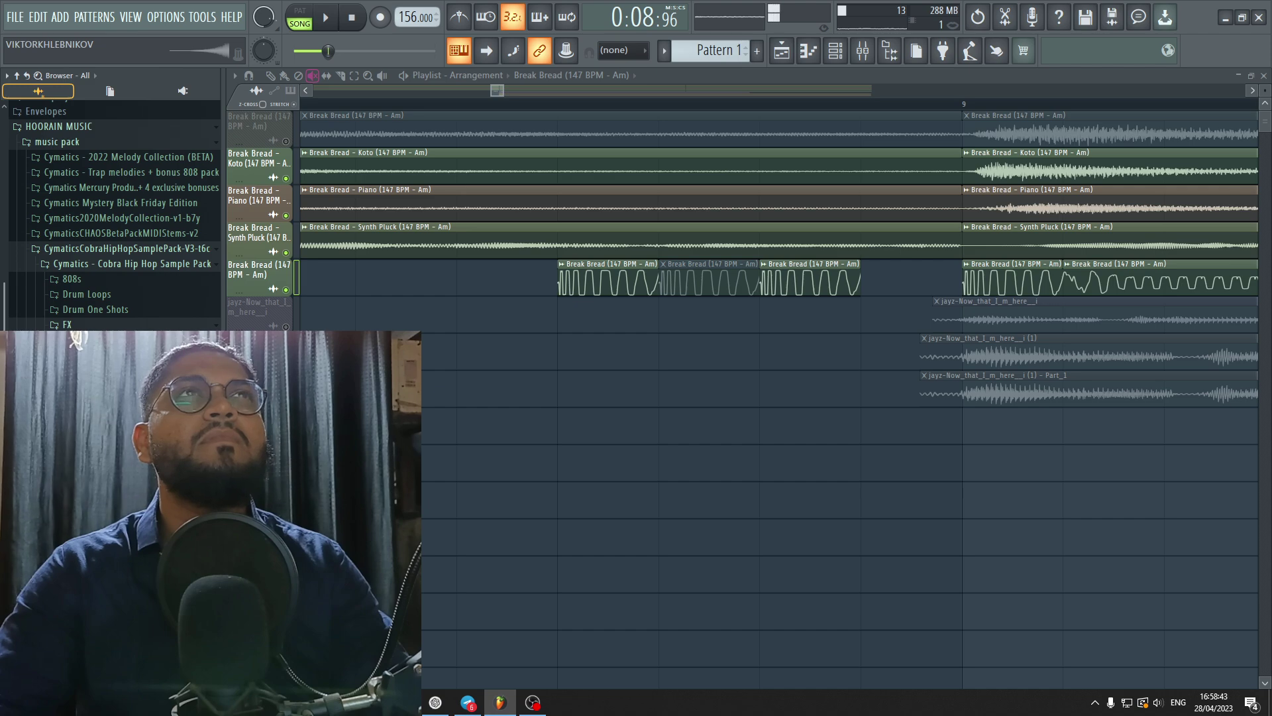
left_click_drag(398, 431, 457, 437)
scroll(438, 434, "down", 10)
right_click(223, 437)
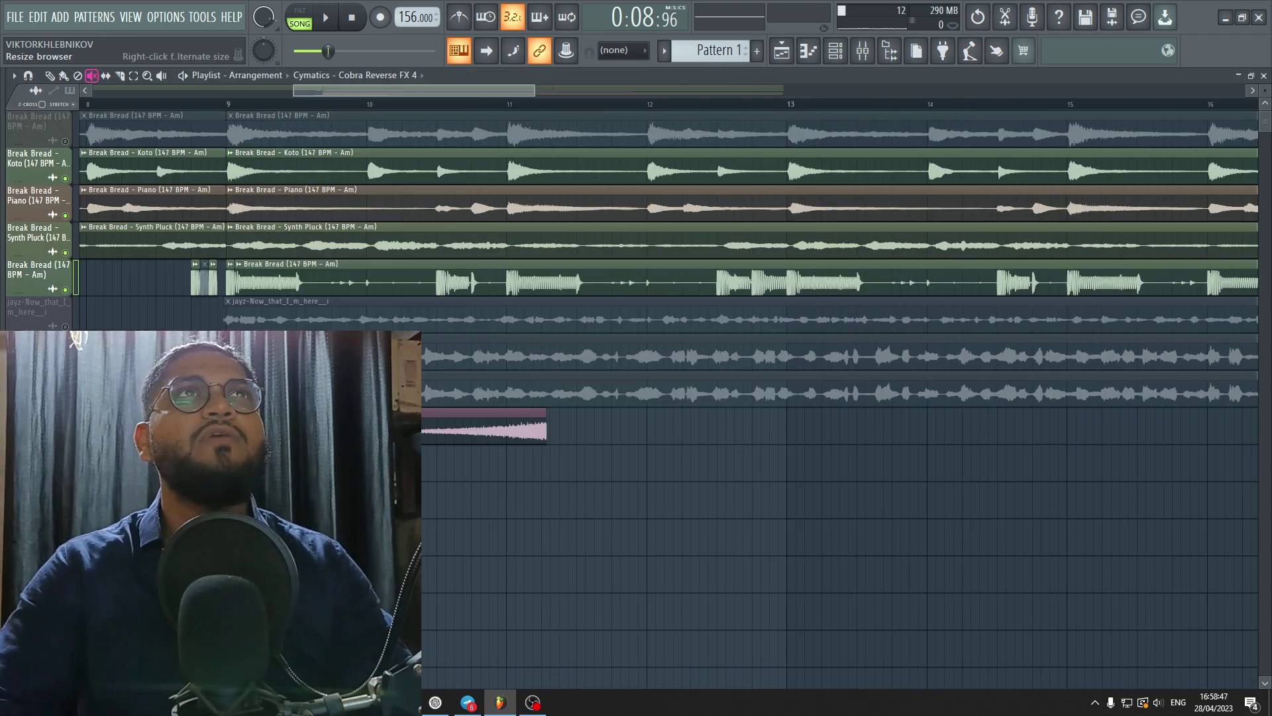
Step: Move the Cobra Reverse FX 4 clip earlier on Track 9 so that it ends exactly at bar 9
scroll(368, 464, "up", 6)
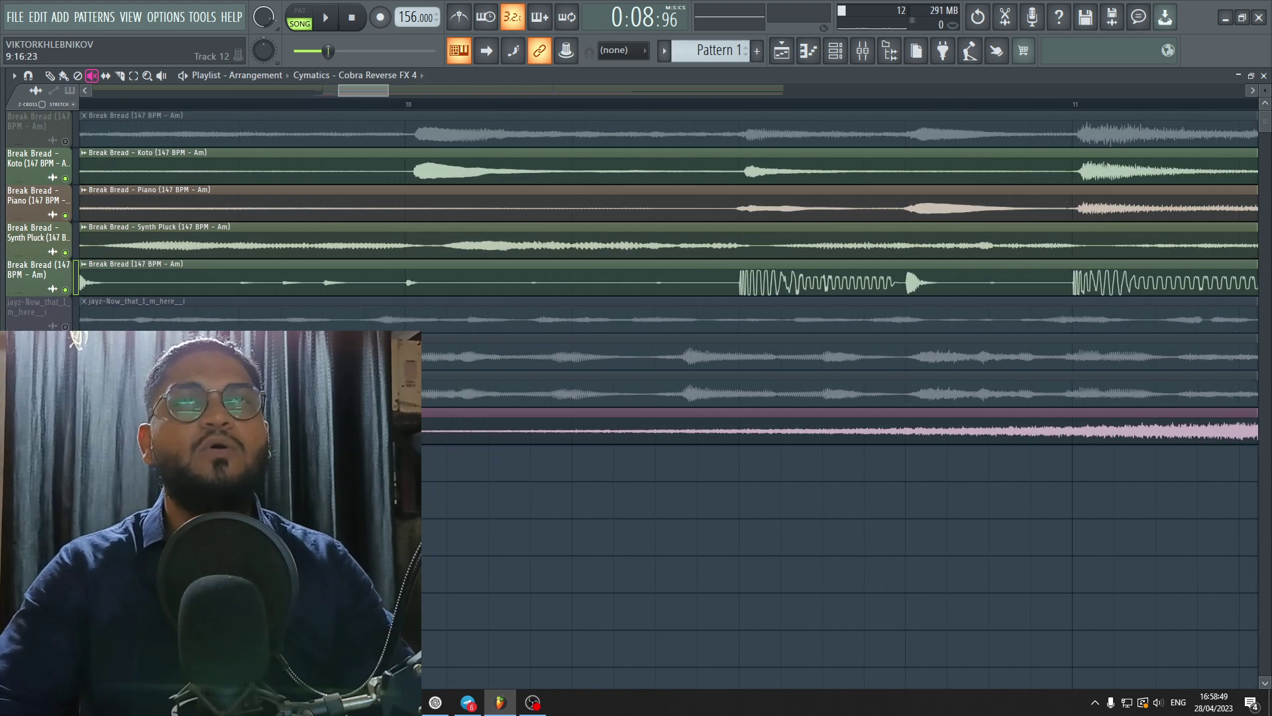
scroll(418, 497, "down", 4)
scroll(444, 430, "down", 3)
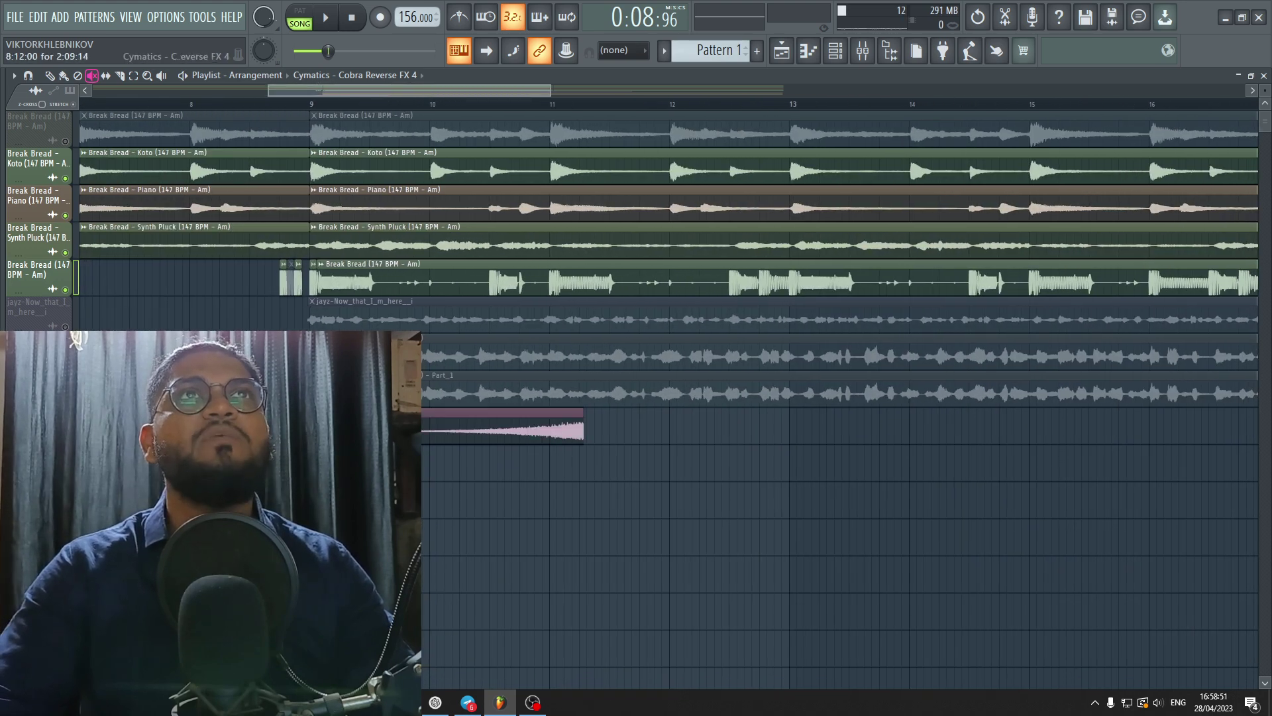
left_click(50, 75)
scroll(149, 424, "up", 4)
left_click_drag(650, 429, 147, 429)
scroll(366, 430, "up", 5)
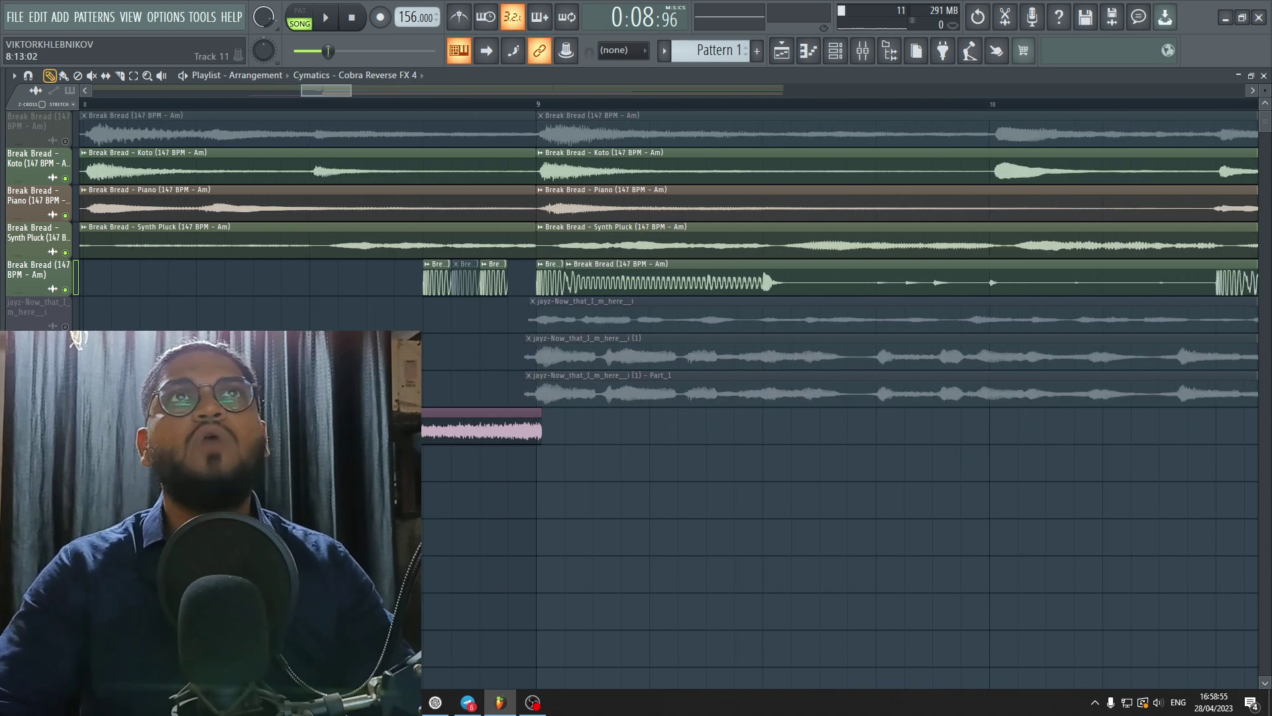
left_click_drag(367, 429, 340, 429)
scroll(634, 457, "down", 1)
scroll(656, 462, "down", 5)
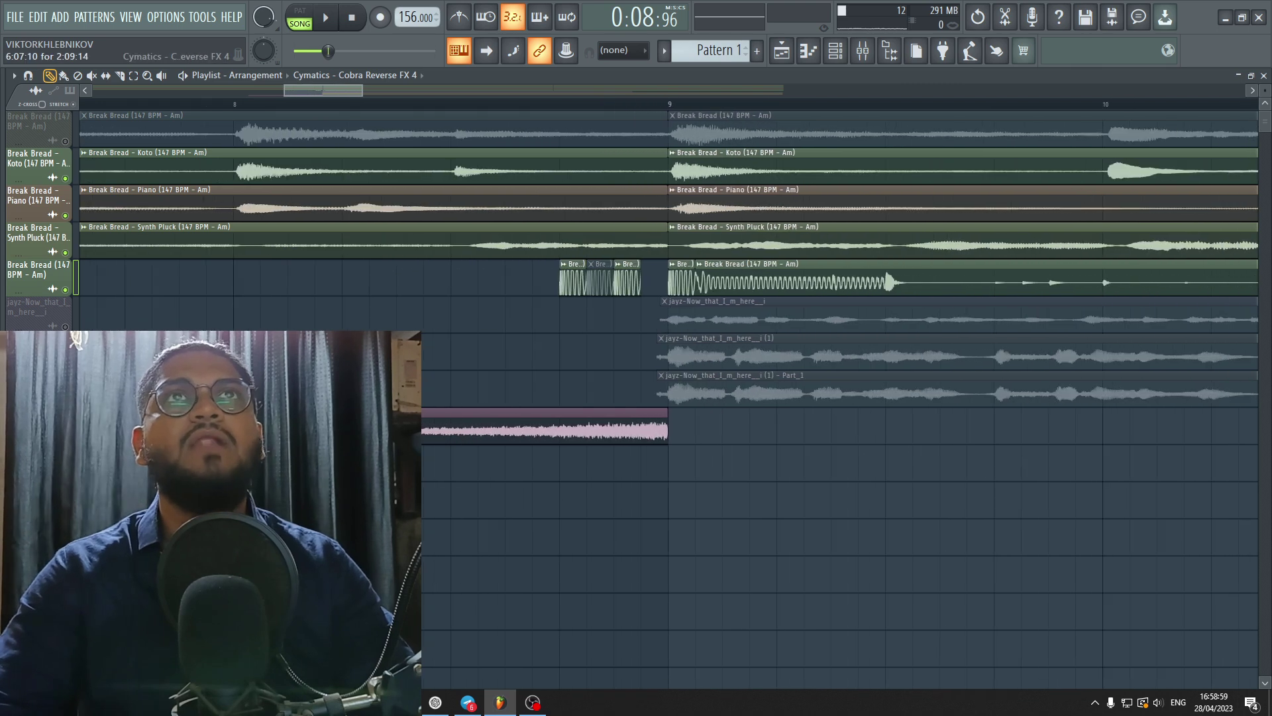
Step: Autodetect the tempo of the Cobra Reverse FX 4 sample in its time-stretching settings
double_click(616, 430)
right_click(300, 176)
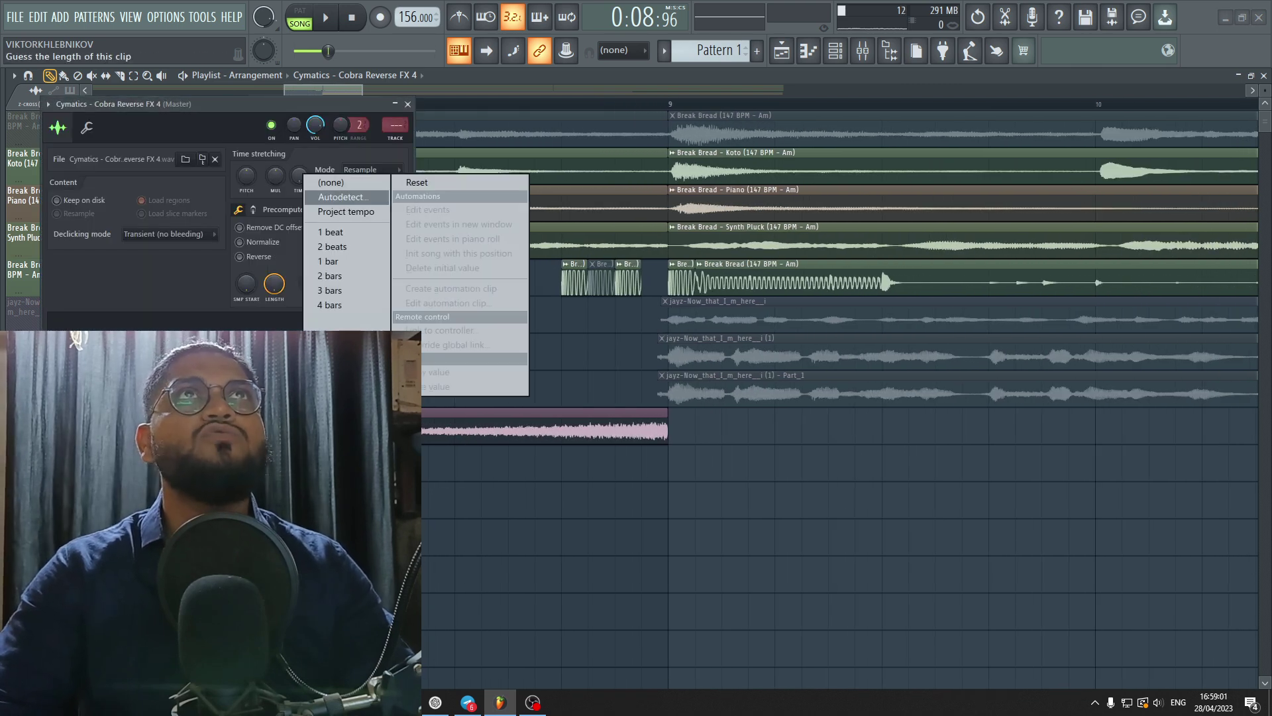
left_click(331, 227)
left_click(408, 104)
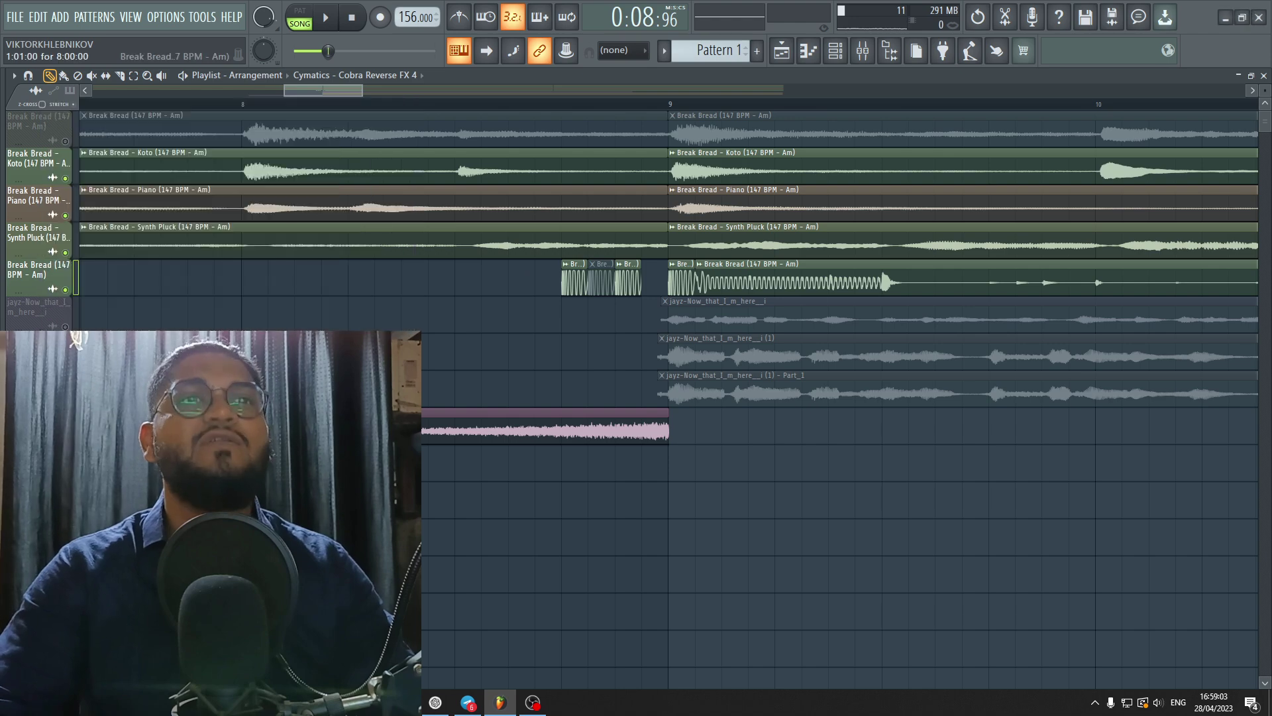
Step: Play the transition into bar 9 to hear the reverse effect together with the drum fill
scroll(511, 597, "down", 6)
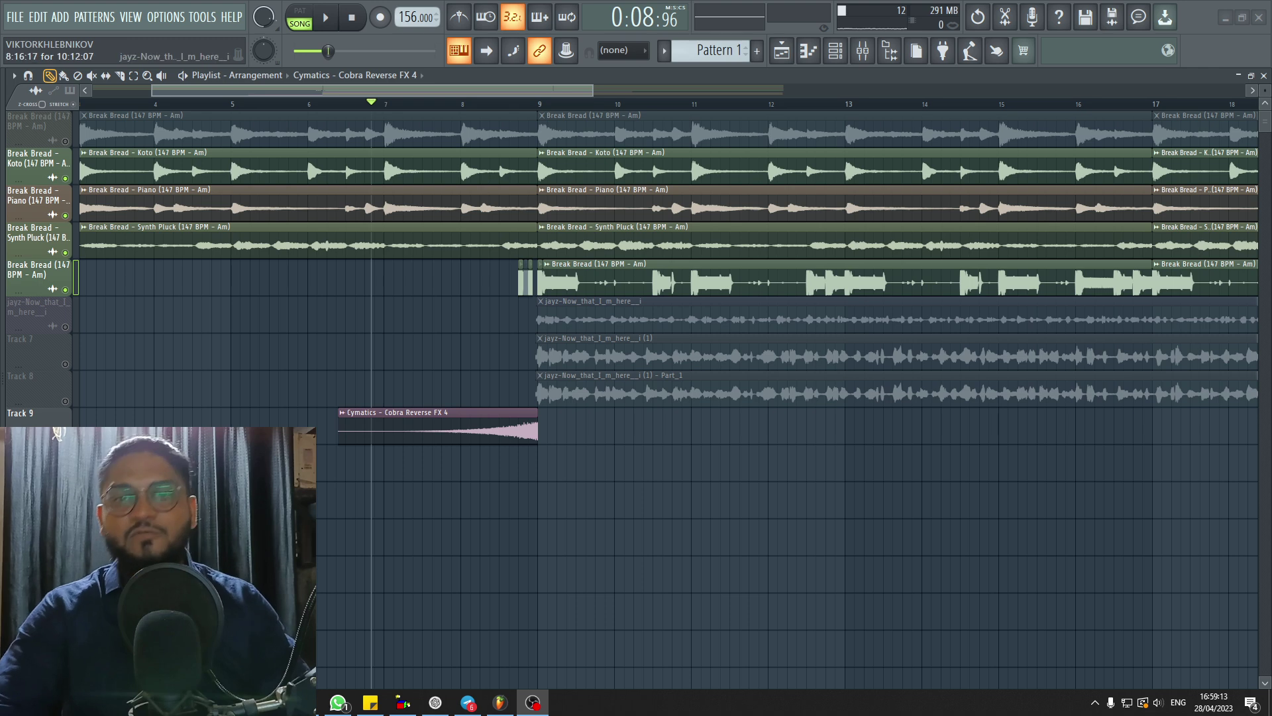
left_click(326, 17)
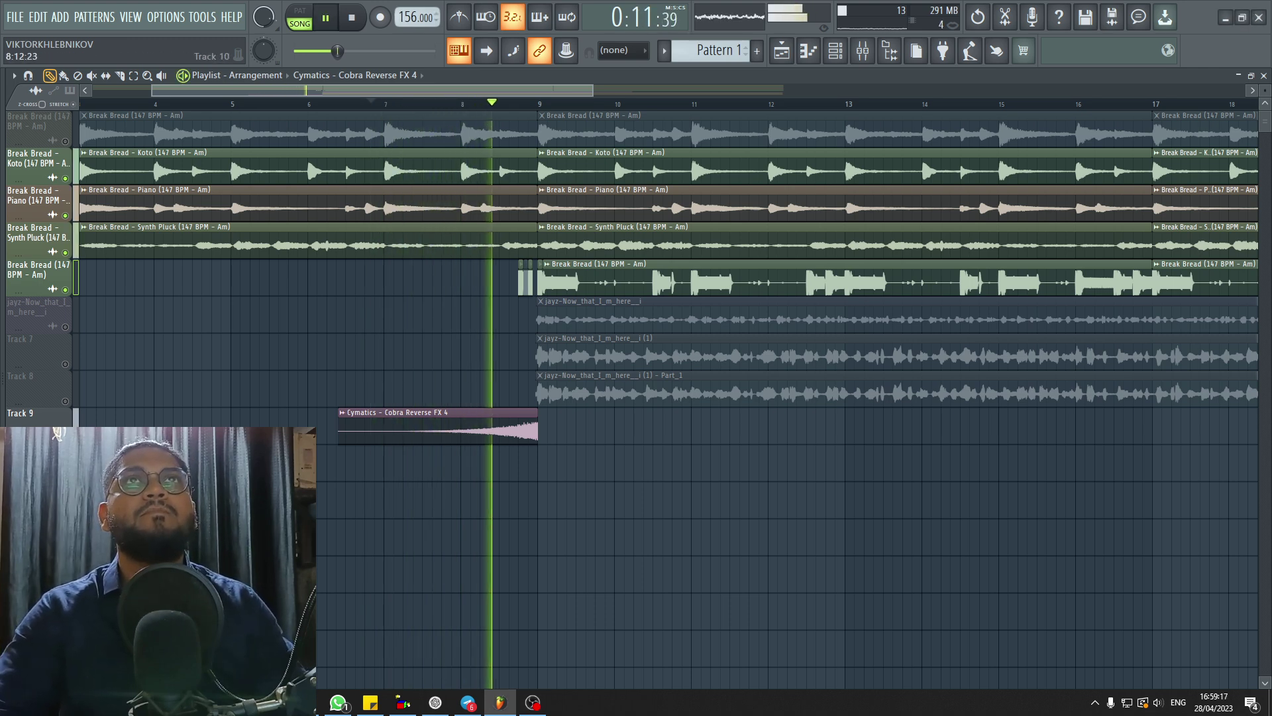
key("space")
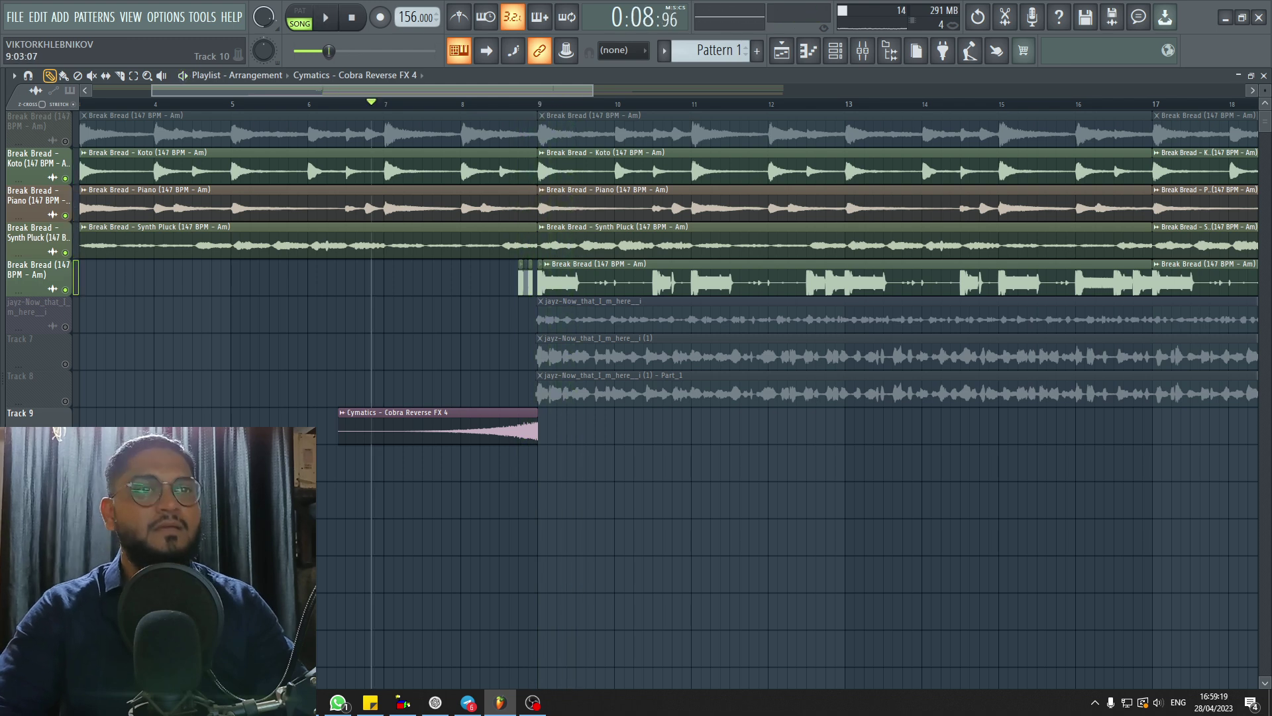
Step: Solo the vocal on Track 7 and play it from before bar 9
scroll(398, 462, "down", 3)
right_click(65, 364)
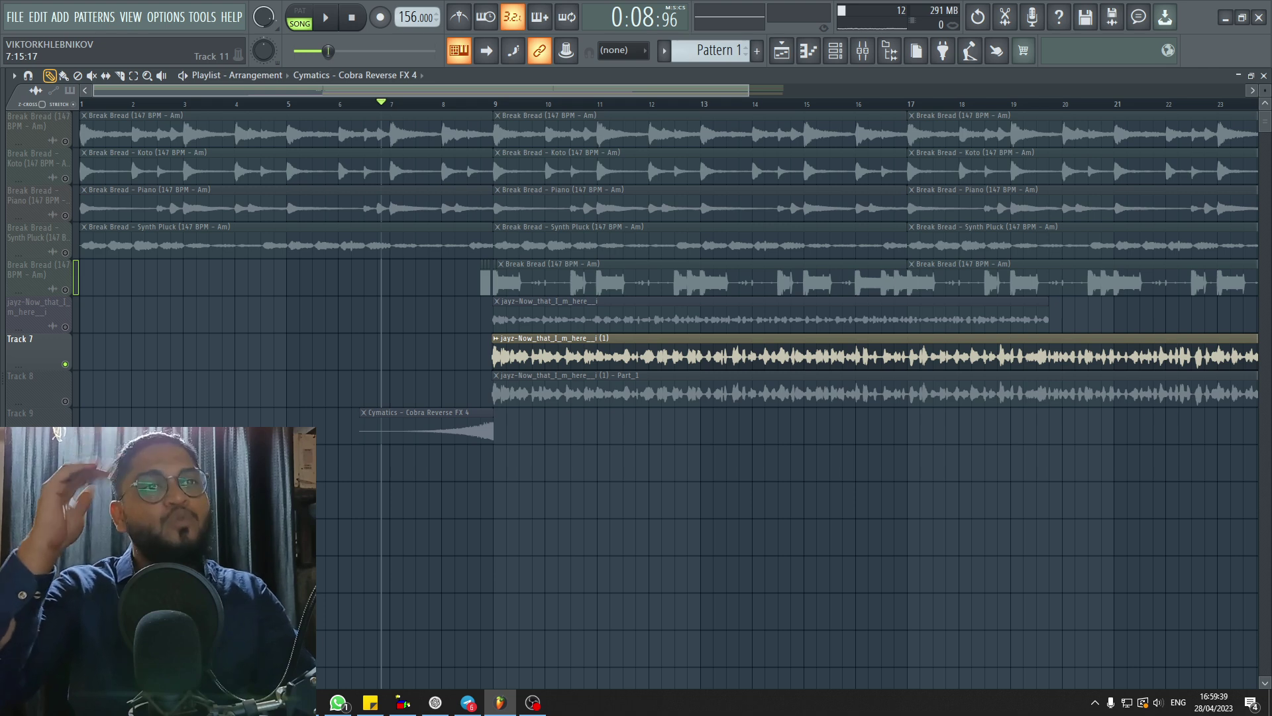
key("space")
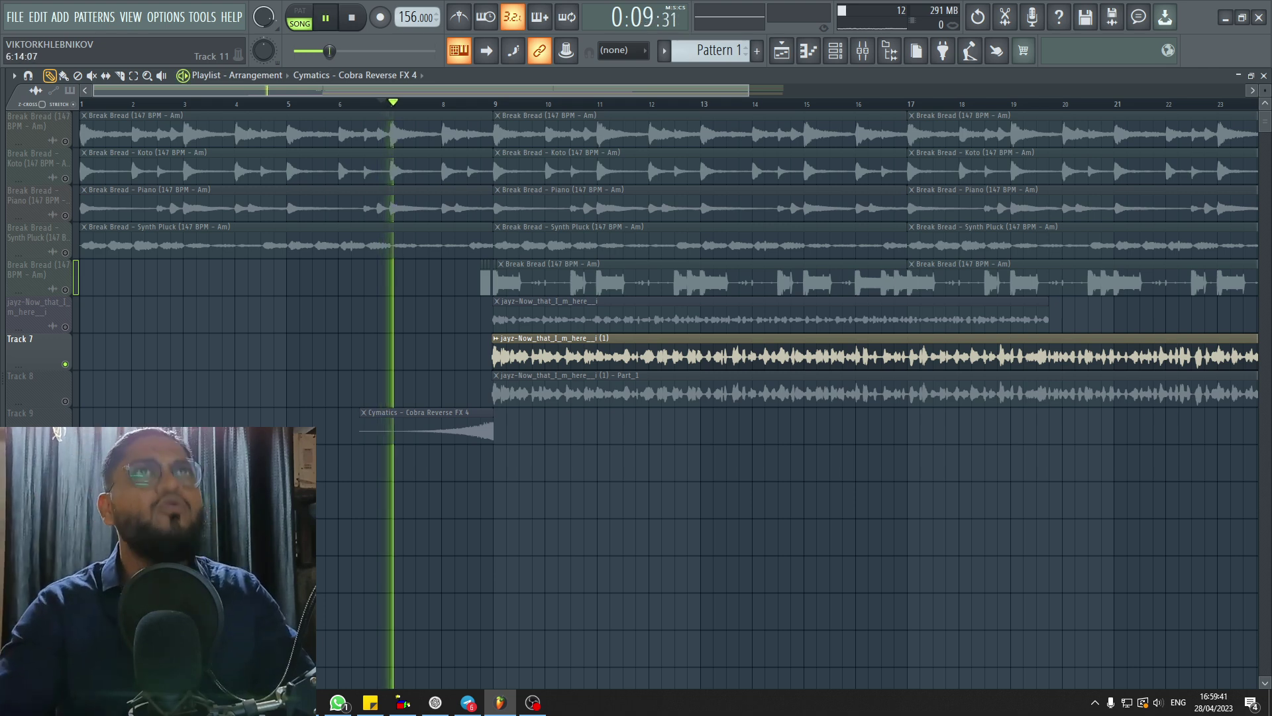
scroll(420, 500, "down", 2)
key("space")
key("space")
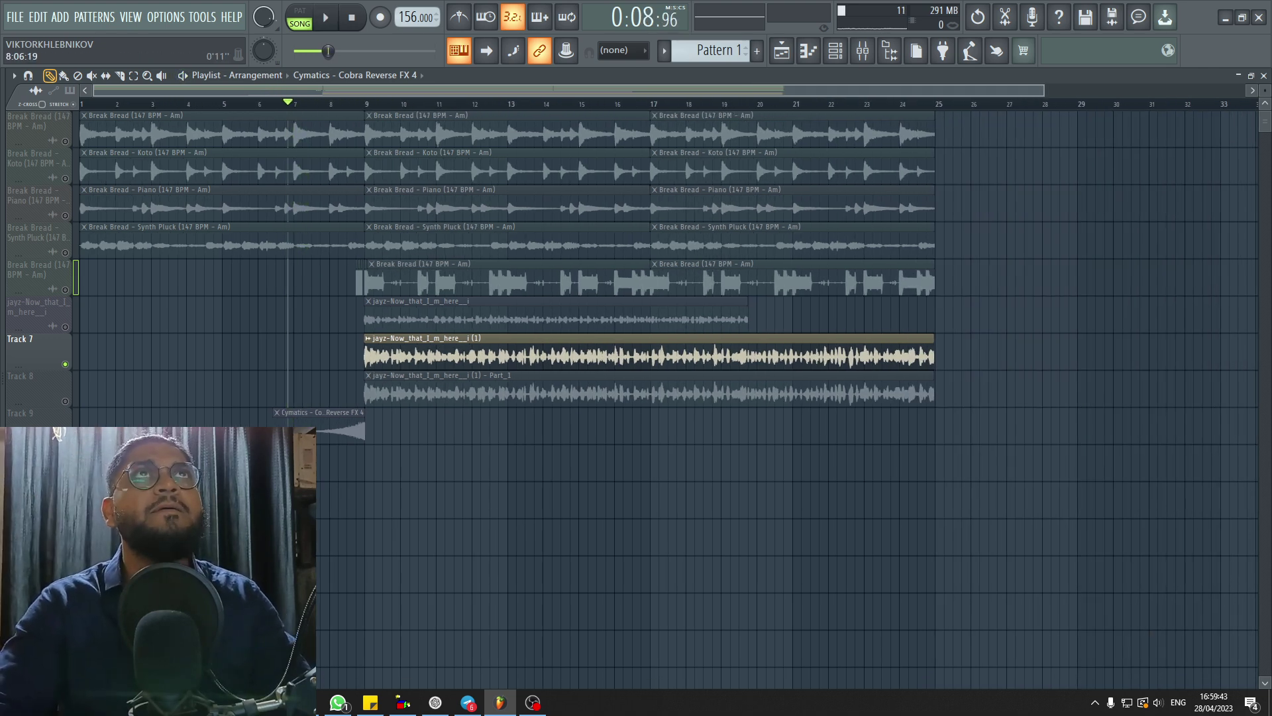
key("space")
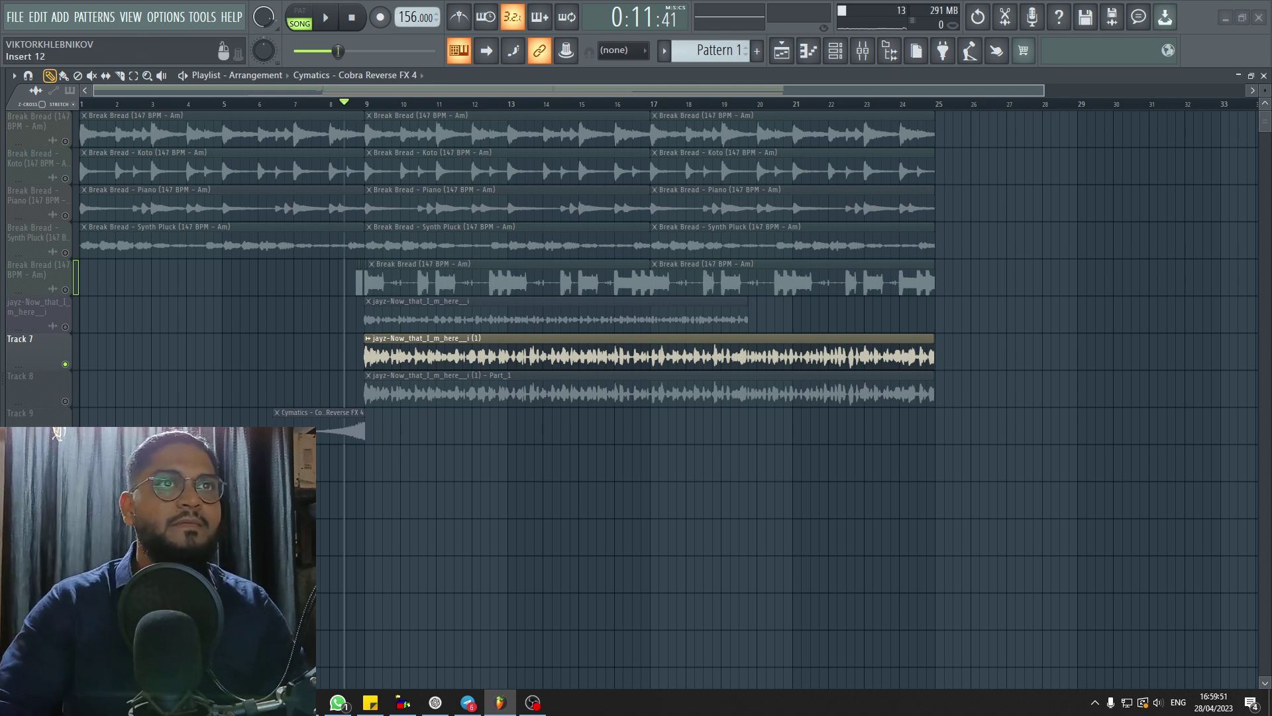
Step: Reposition the mixer clear of the vocal clips and play the soloed vocal while watching its levels
left_click_drag(648, 93, 556, 153)
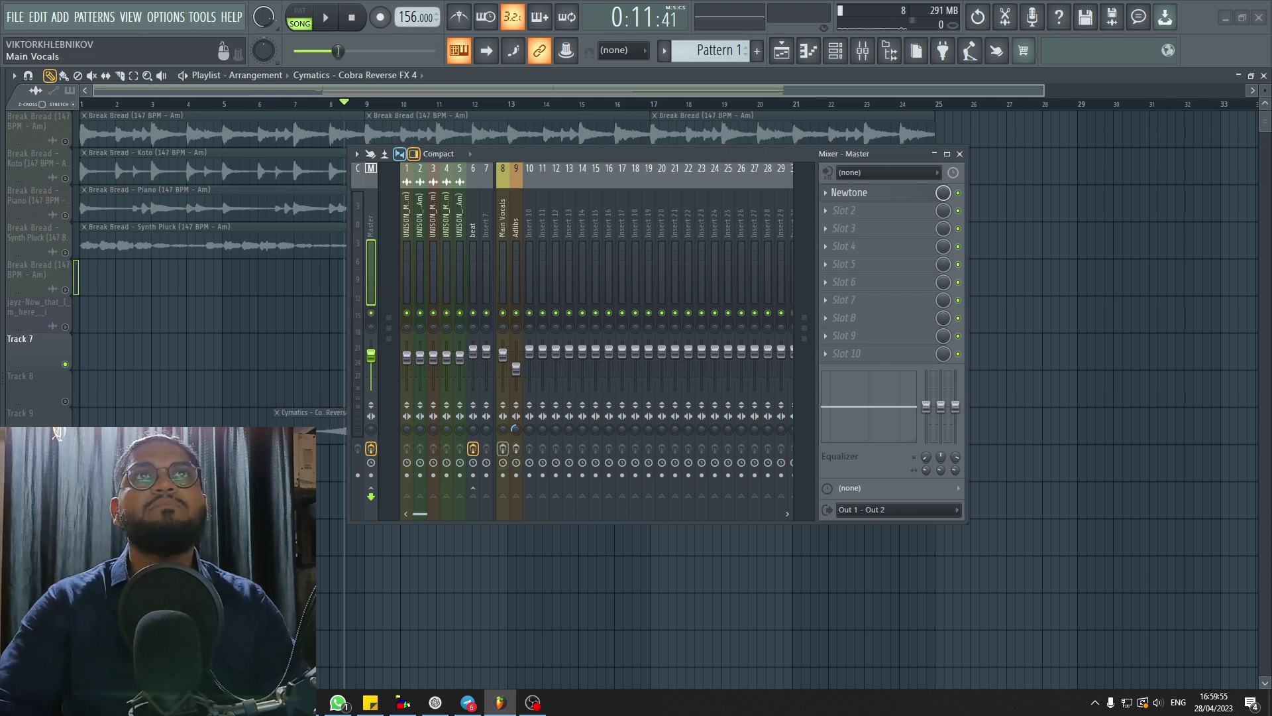
key("space")
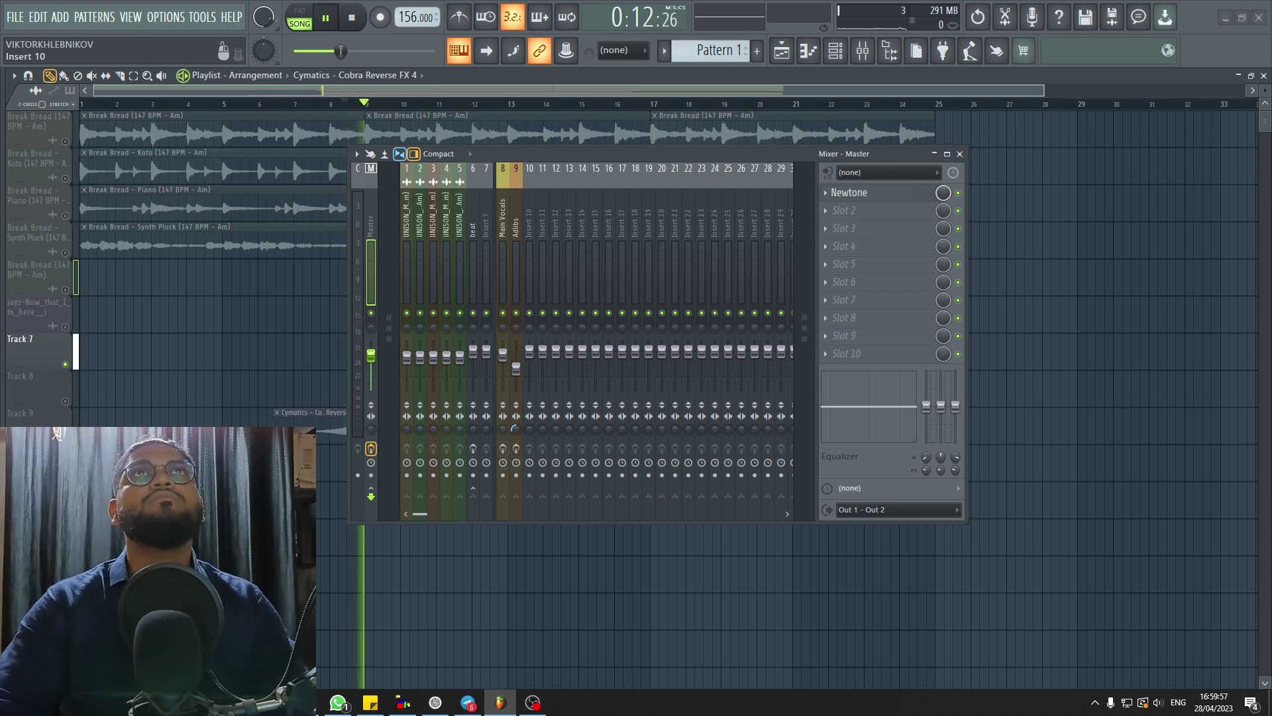
left_click_drag(529, 154, 713, 178)
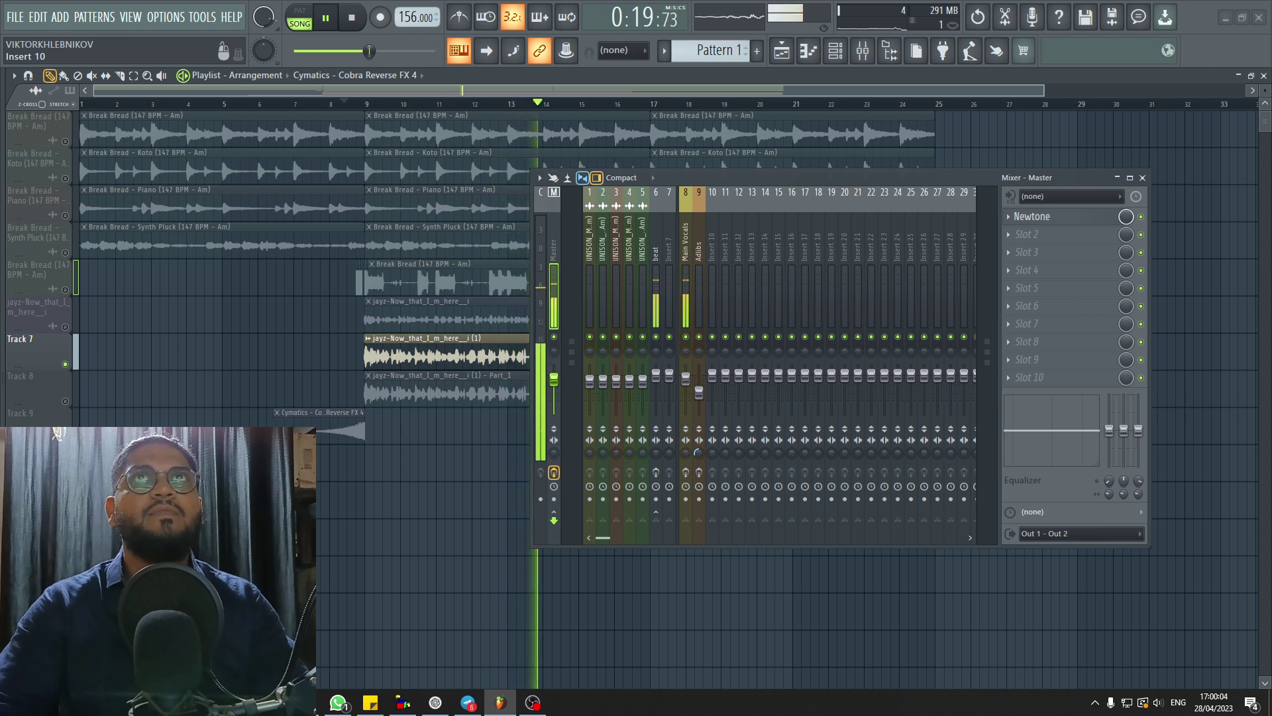
key("space")
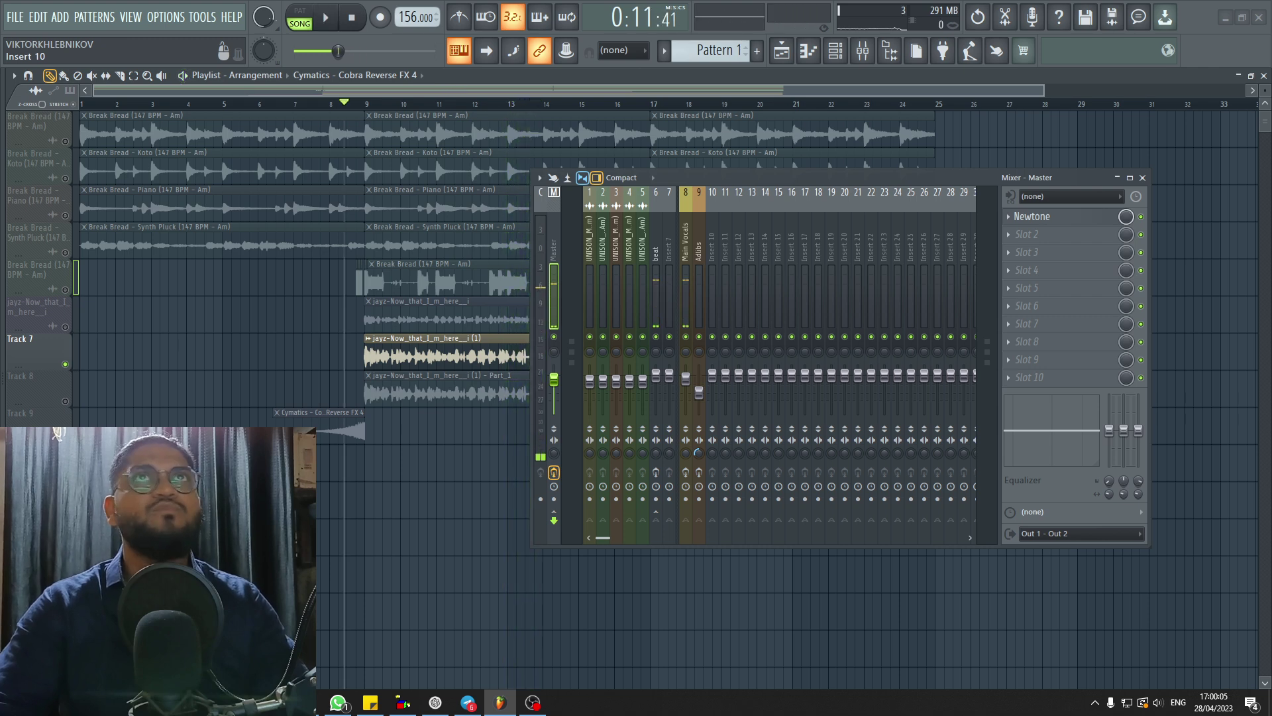
Step: Re-enable the effects on the beat, Main Vocals and Adlibs mixer tracks and narrow the mixer window so it clears the vocal clips
left_click(699, 472)
left_click(656, 472)
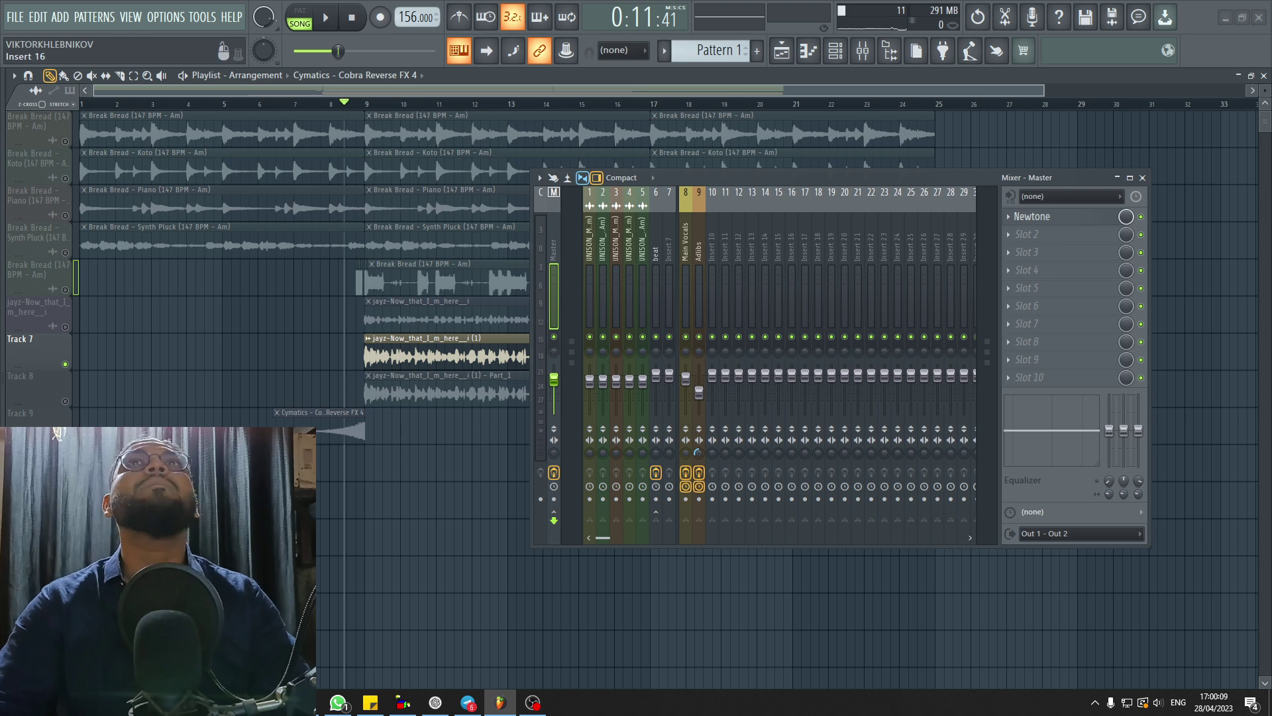
left_click_drag(805, 178, 875, 264)
left_click_drag(1221, 384, 988, 384)
left_click_drag(771, 264, 969, 249)
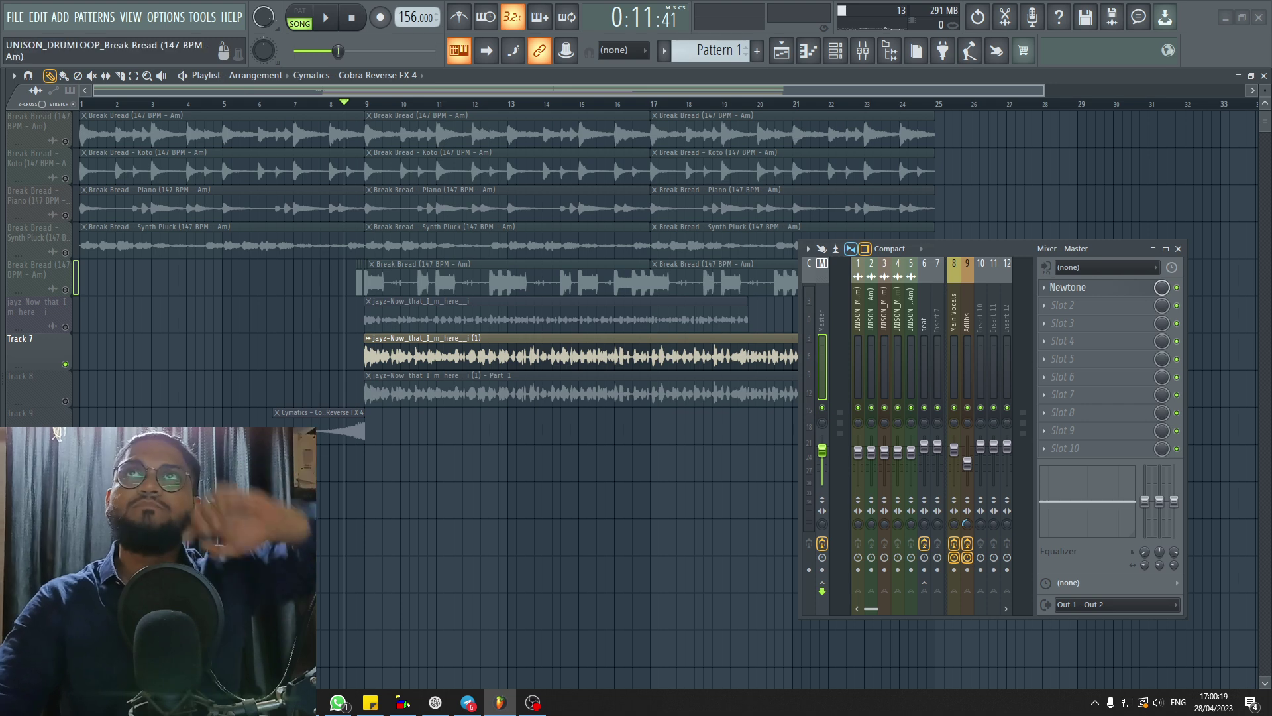
Step: Inspect the effect chains of the beat and Main Vocals mixer tracks, with Track 7 soloed again
left_click(925, 326)
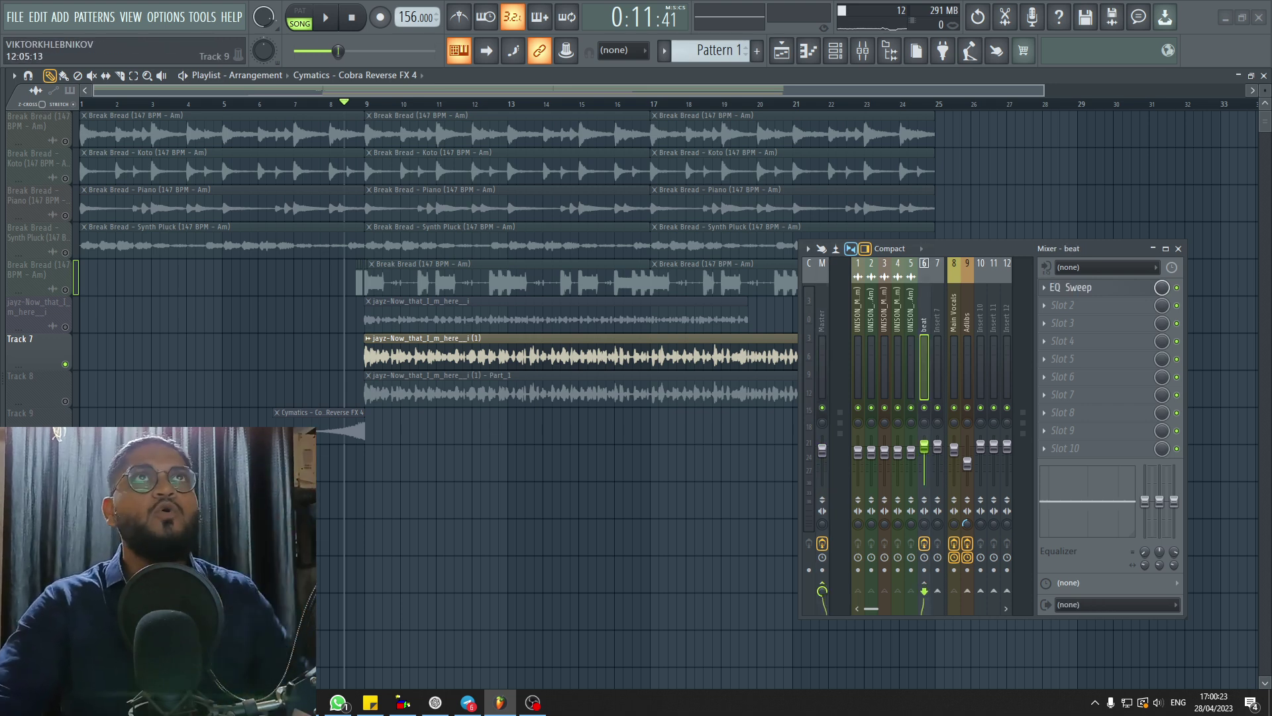
left_click_drag(108, 104, 80, 104)
right_click(65, 364)
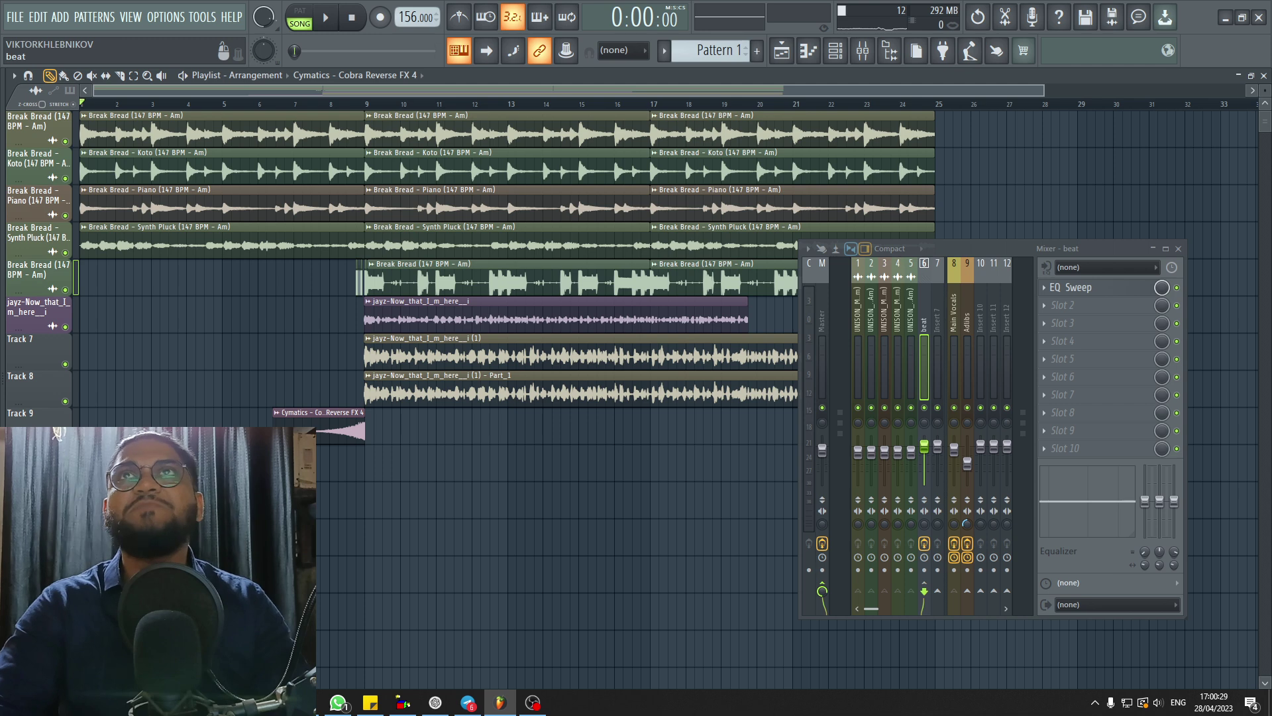
left_click(955, 313)
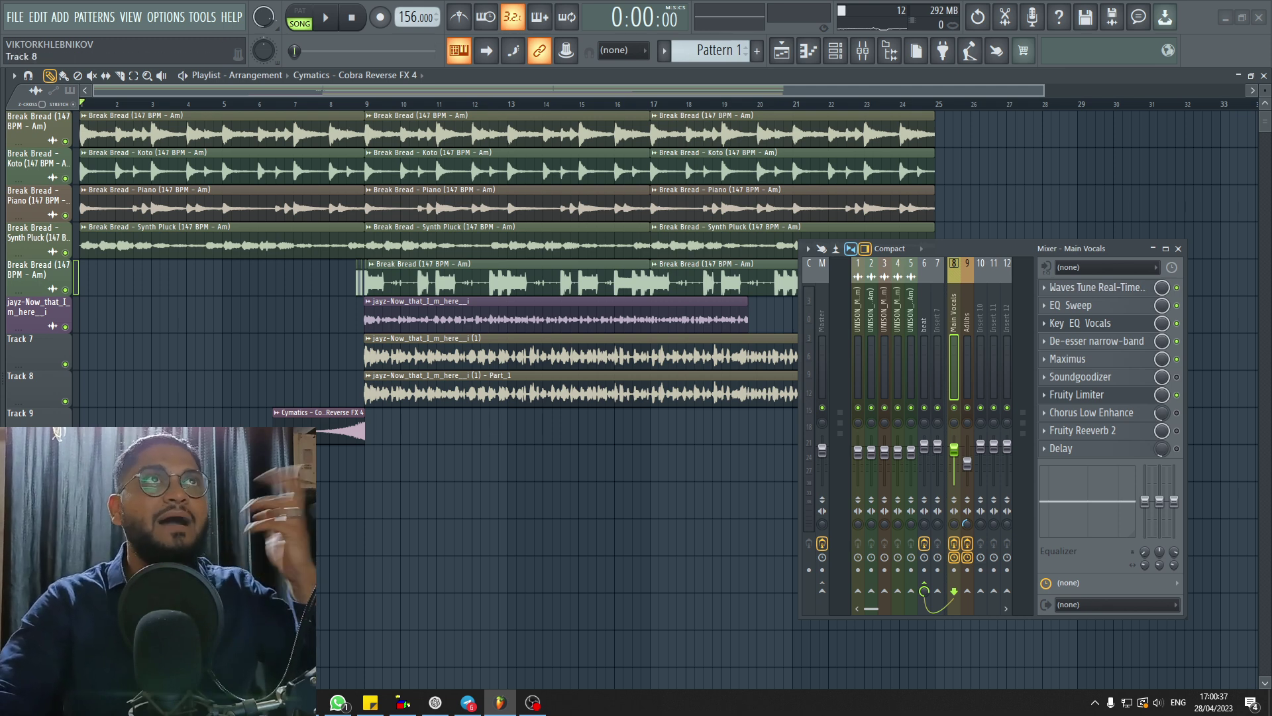
right_click(65, 364)
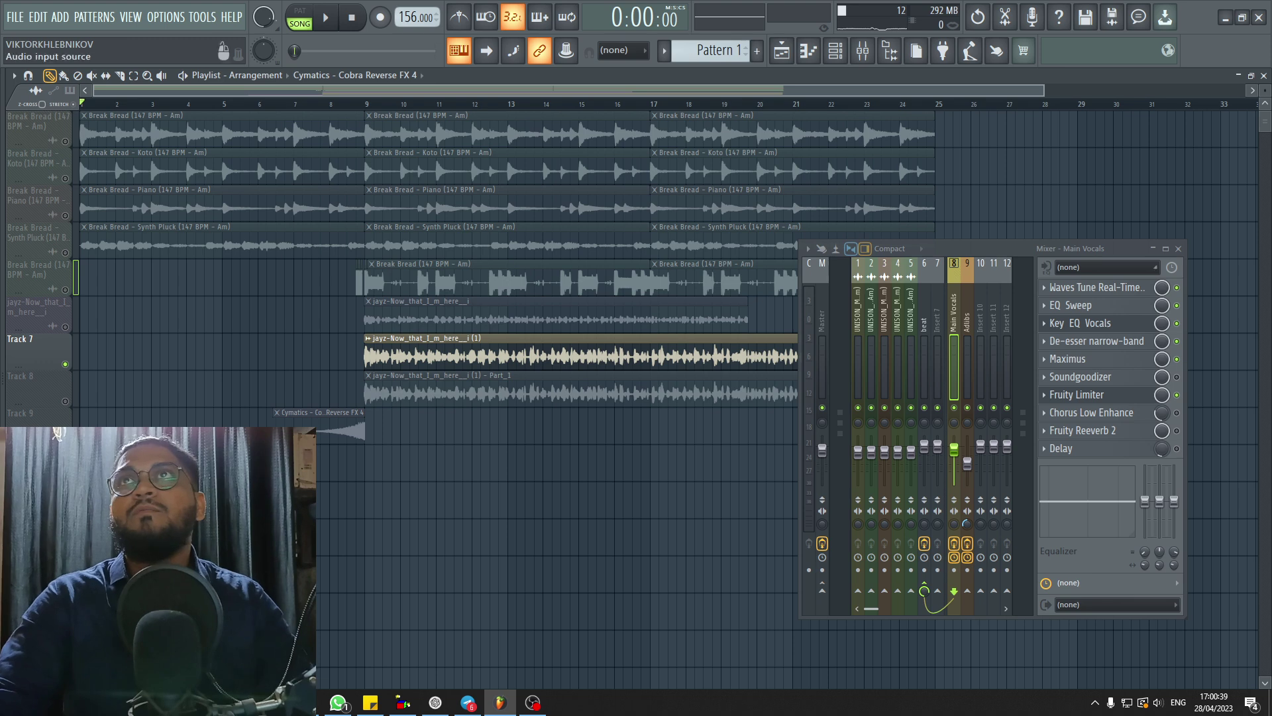
Step: Open Waves Tune Real-Time on the Main Vocals track and play the vocal through it from just before bar 9
left_click(1097, 288)
left_click_drag(358, 131, 931, 145)
key("space")
key("space")
left_click(349, 104)
key("space")
key("space")
left_click(1097, 287)
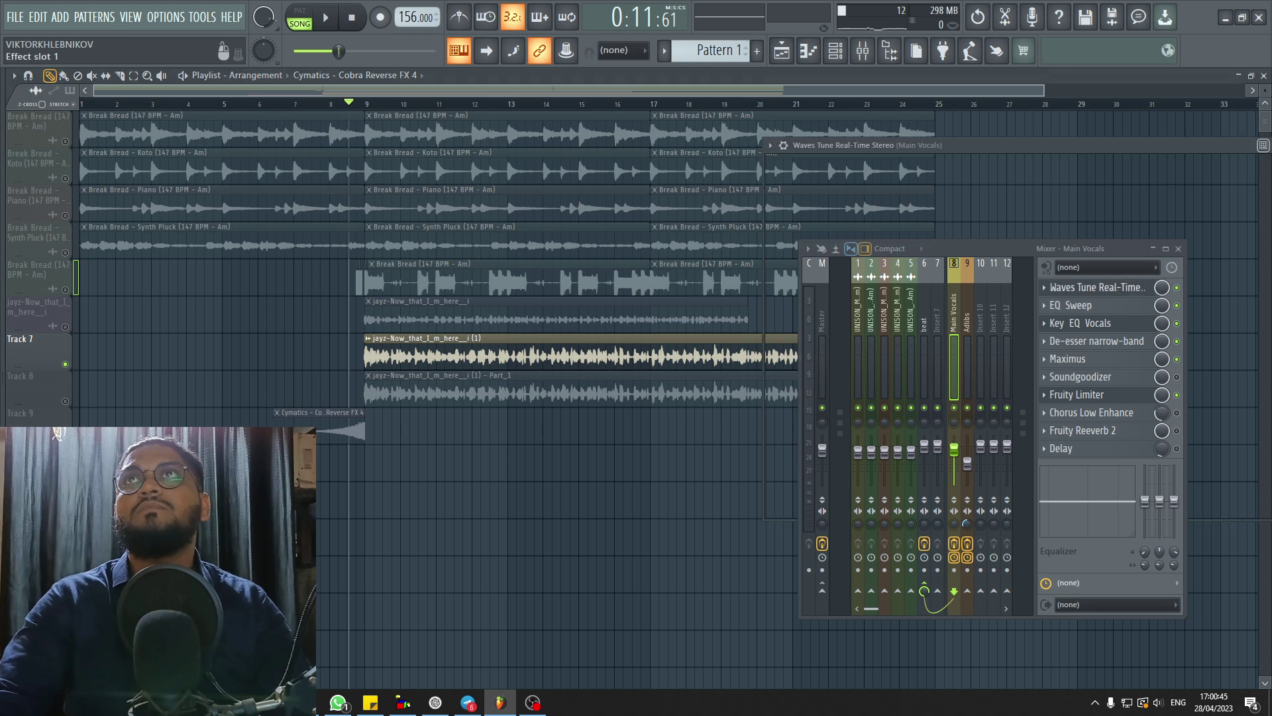
key("space")
left_click_drag(994, 145, 428, 158)
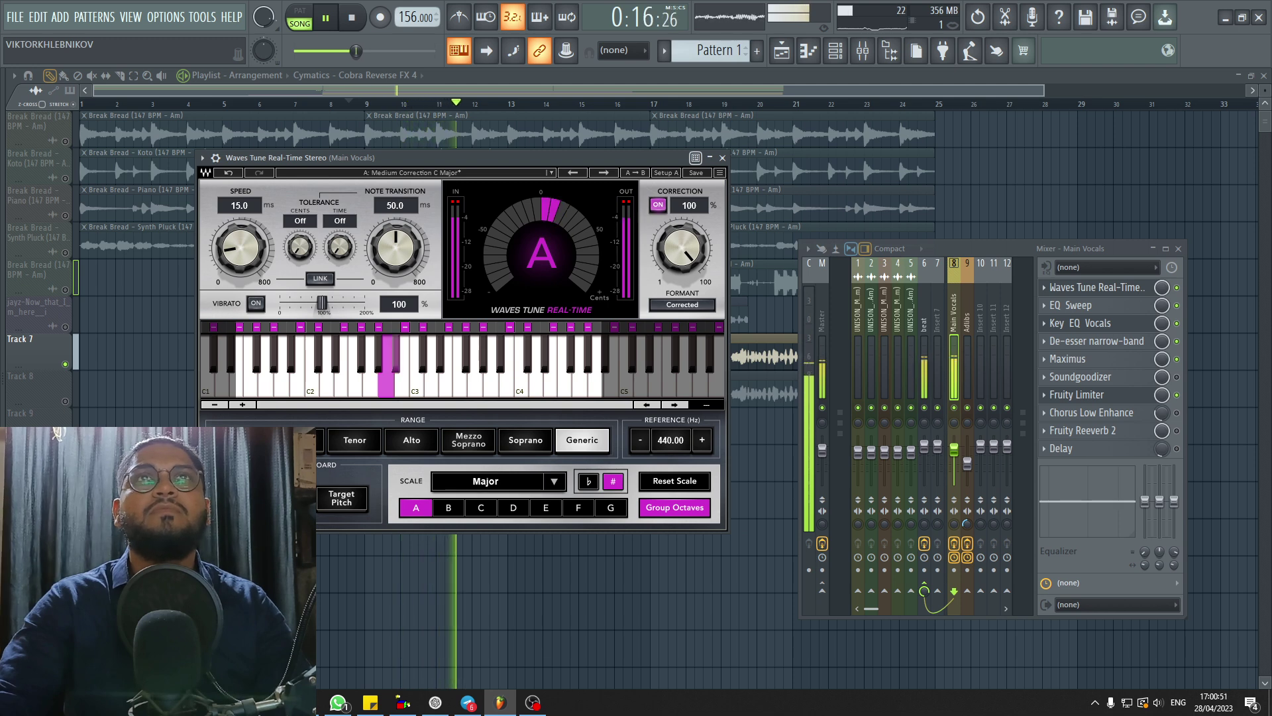
key("space")
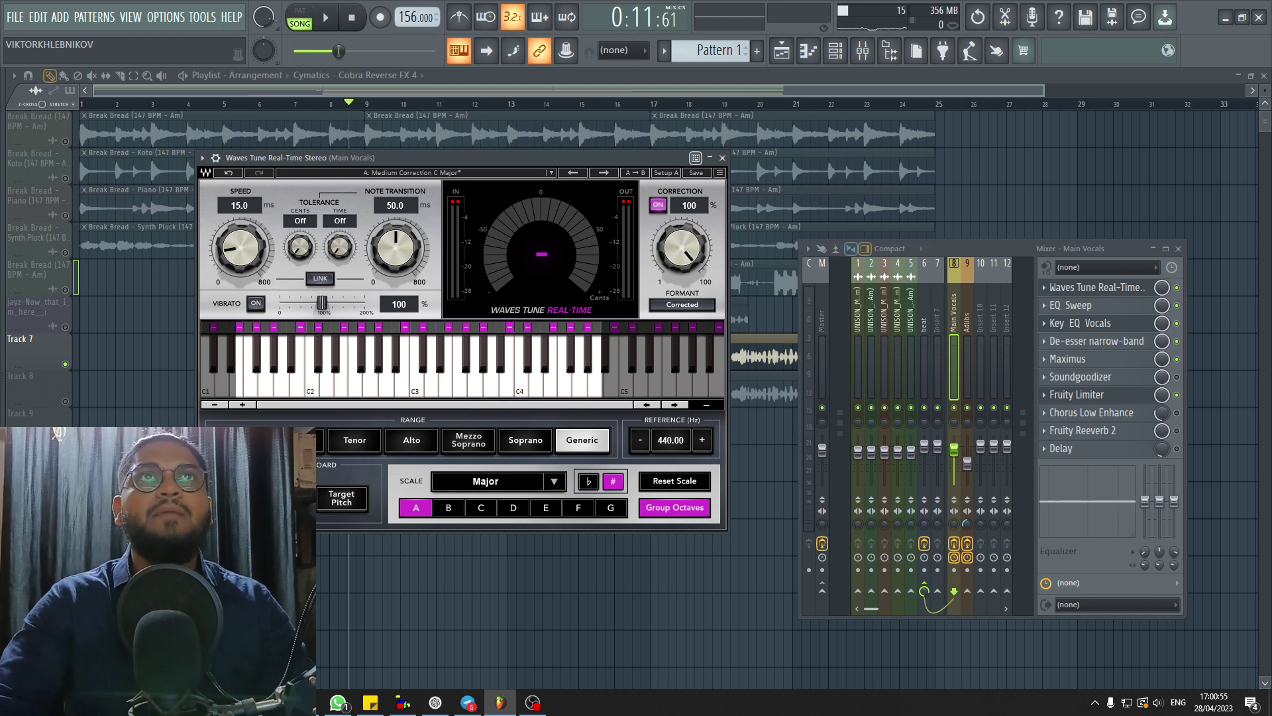
Step: Set the pitch correction scale to A Natural Minor and play the vocal to check the tuning
left_click(554, 481)
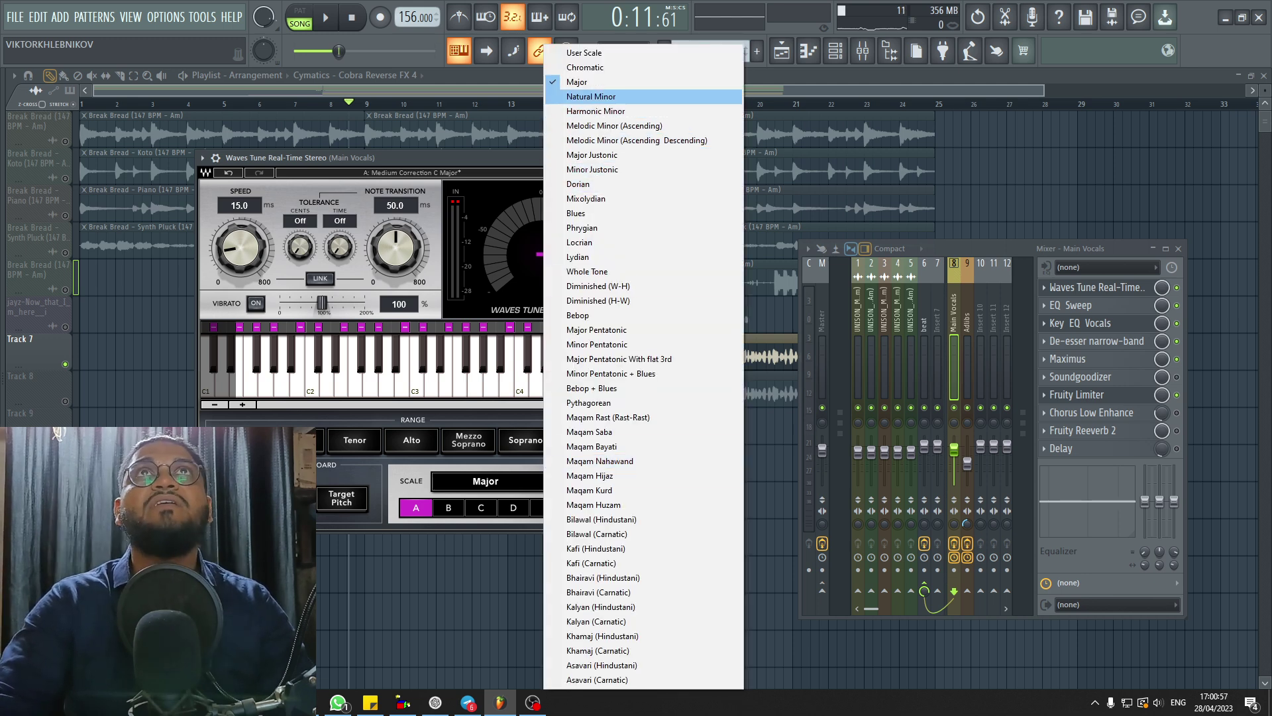
left_click(589, 96)
key("space")
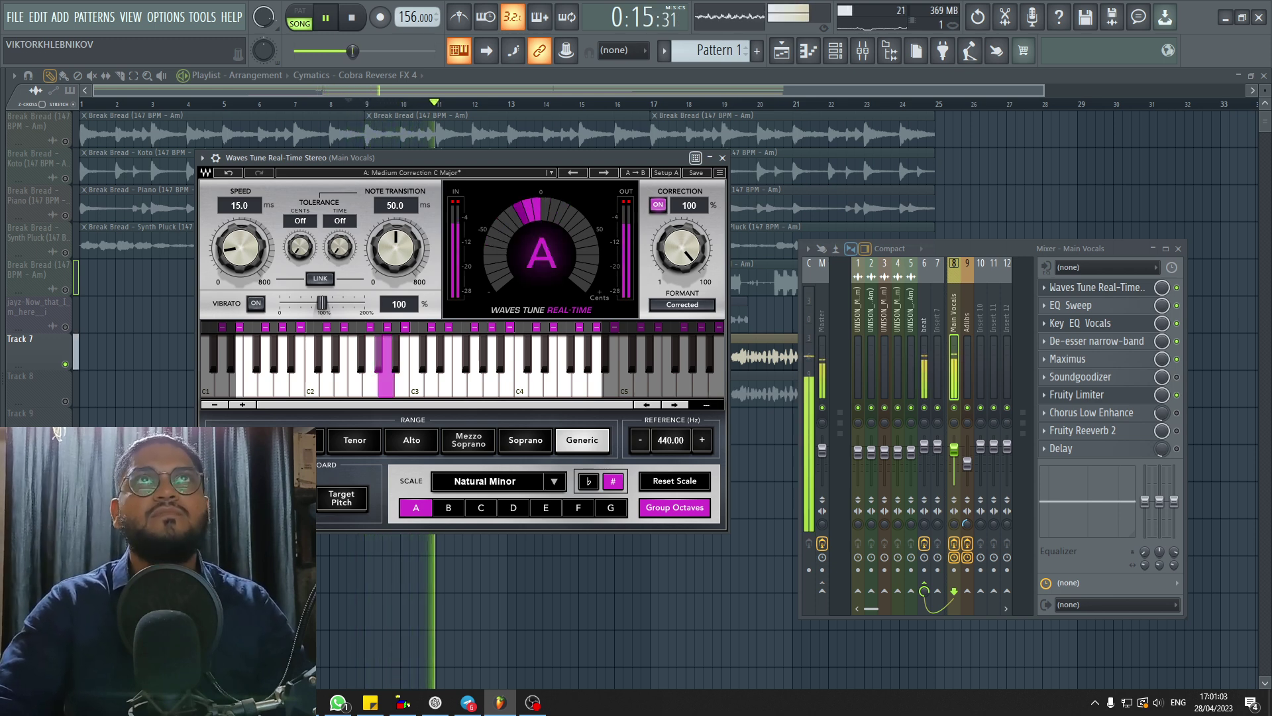
key("space")
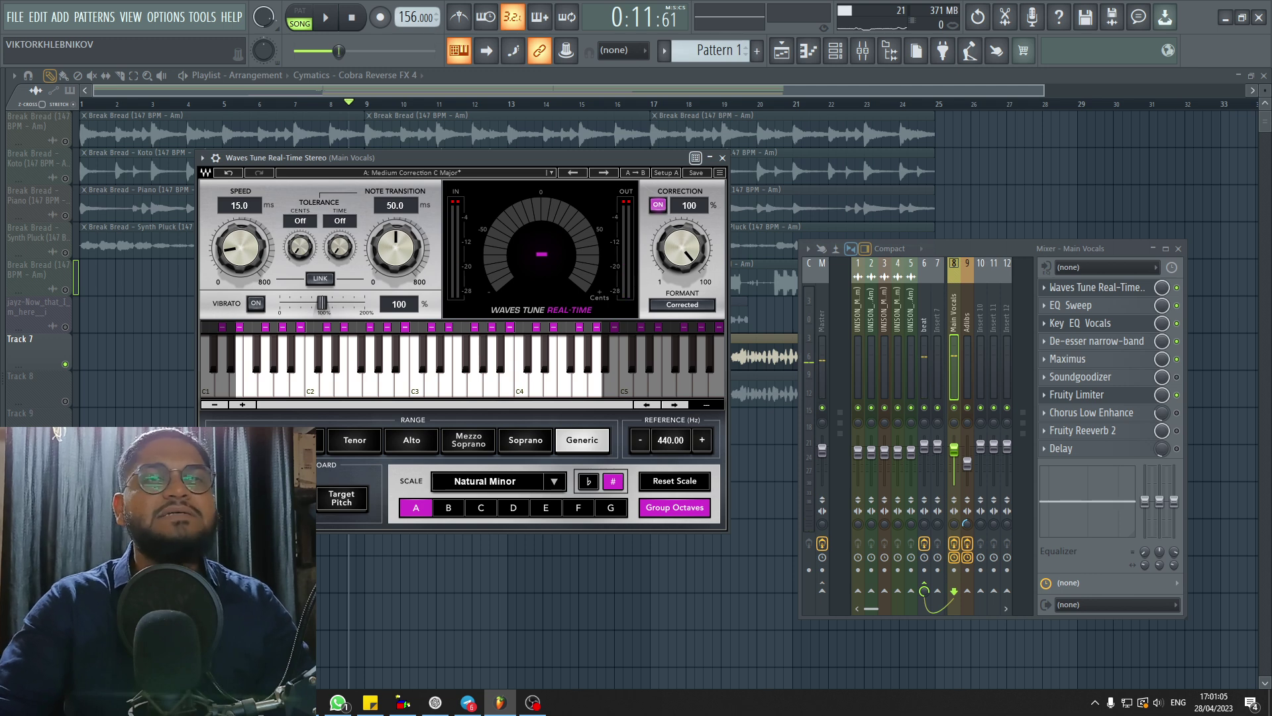
Step: Try the Tenor and Alto vocal ranges, choose the range just below Tenor and close the pitch correction plug-in
left_click(355, 440)
left_click(412, 440)
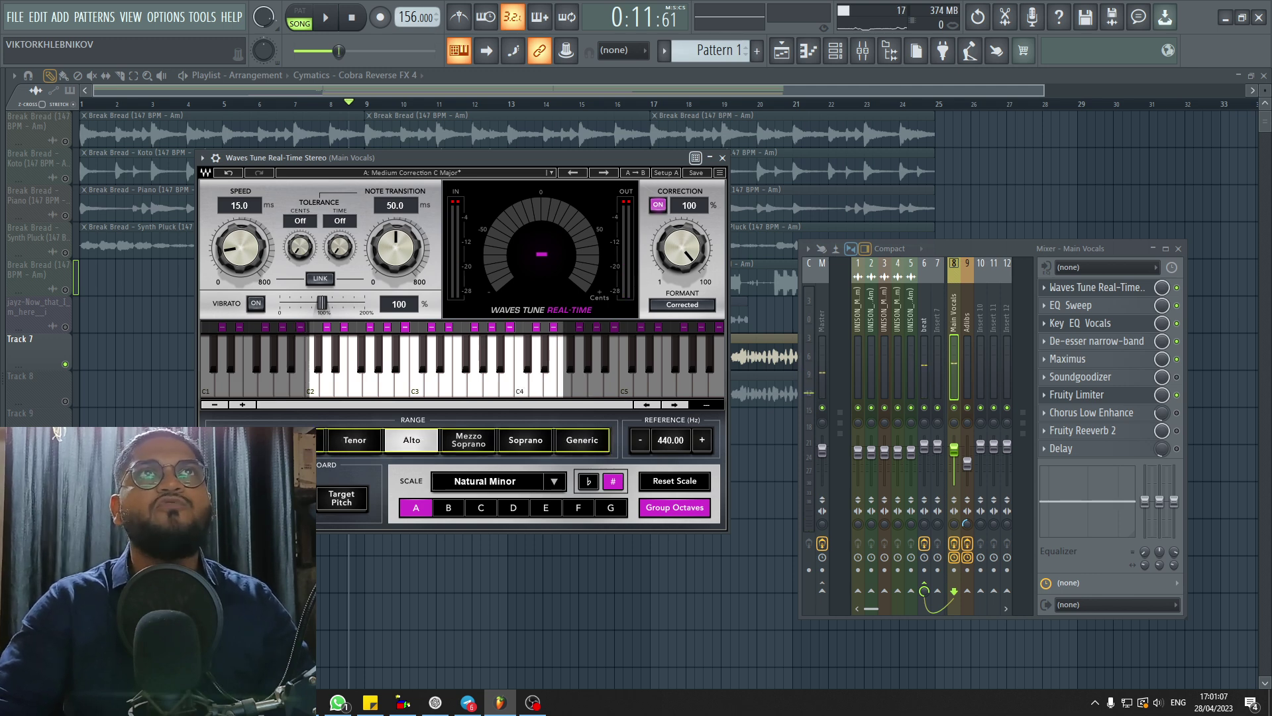
left_click(301, 440)
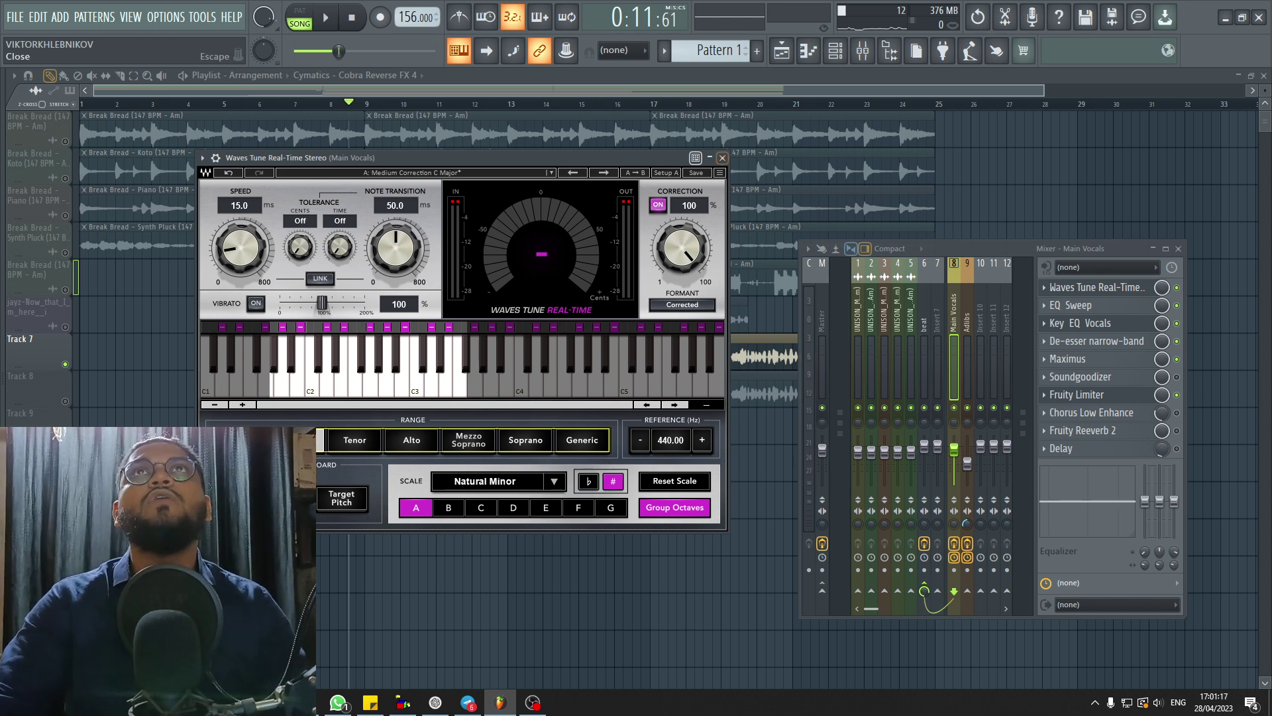
left_click(722, 157)
Step: Open EQ Sweep and Key EQ Vocals from the Main Vocals track and play the vocal to watch both frequency curves
left_click(1086, 305)
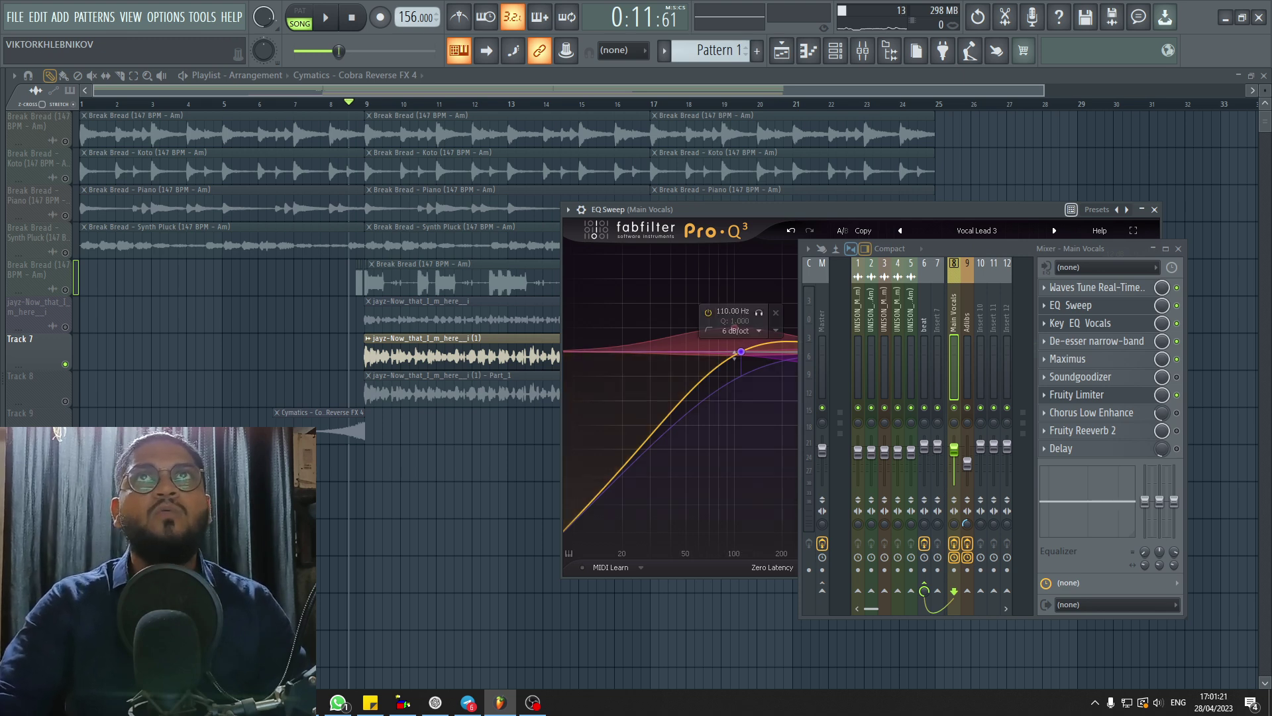
left_click_drag(951, 248, 924, 243)
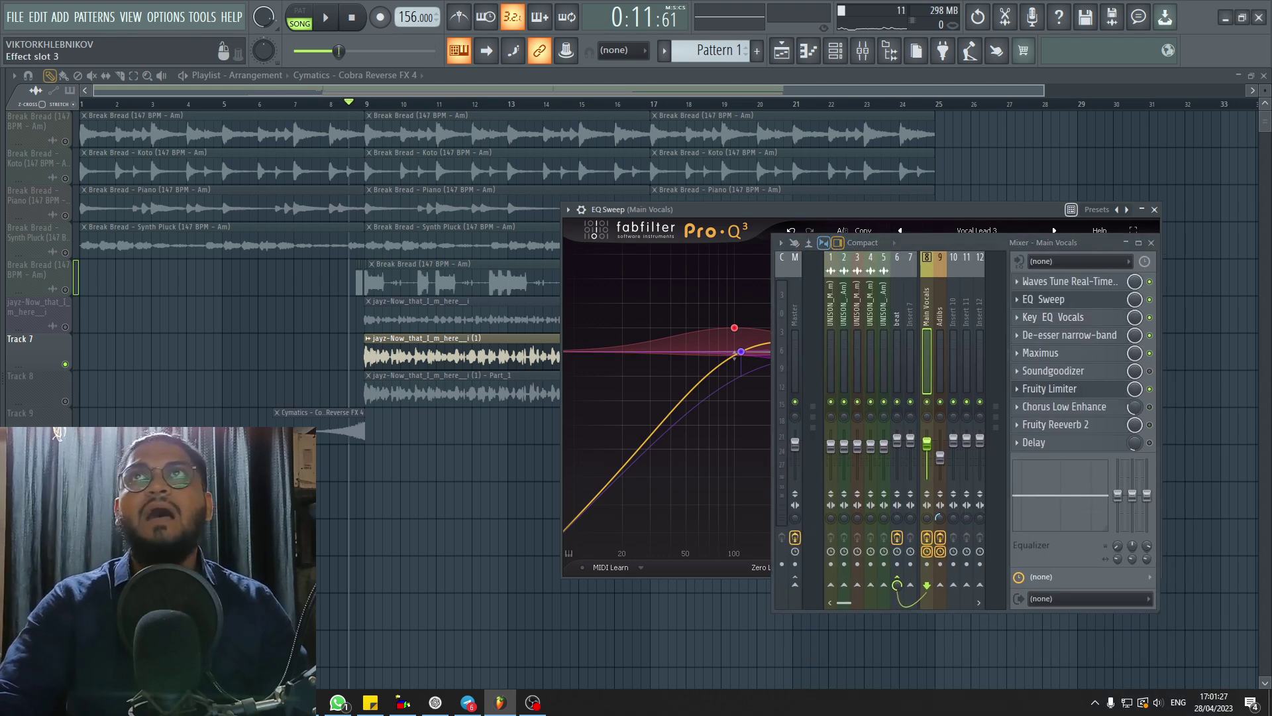
left_click(1050, 298)
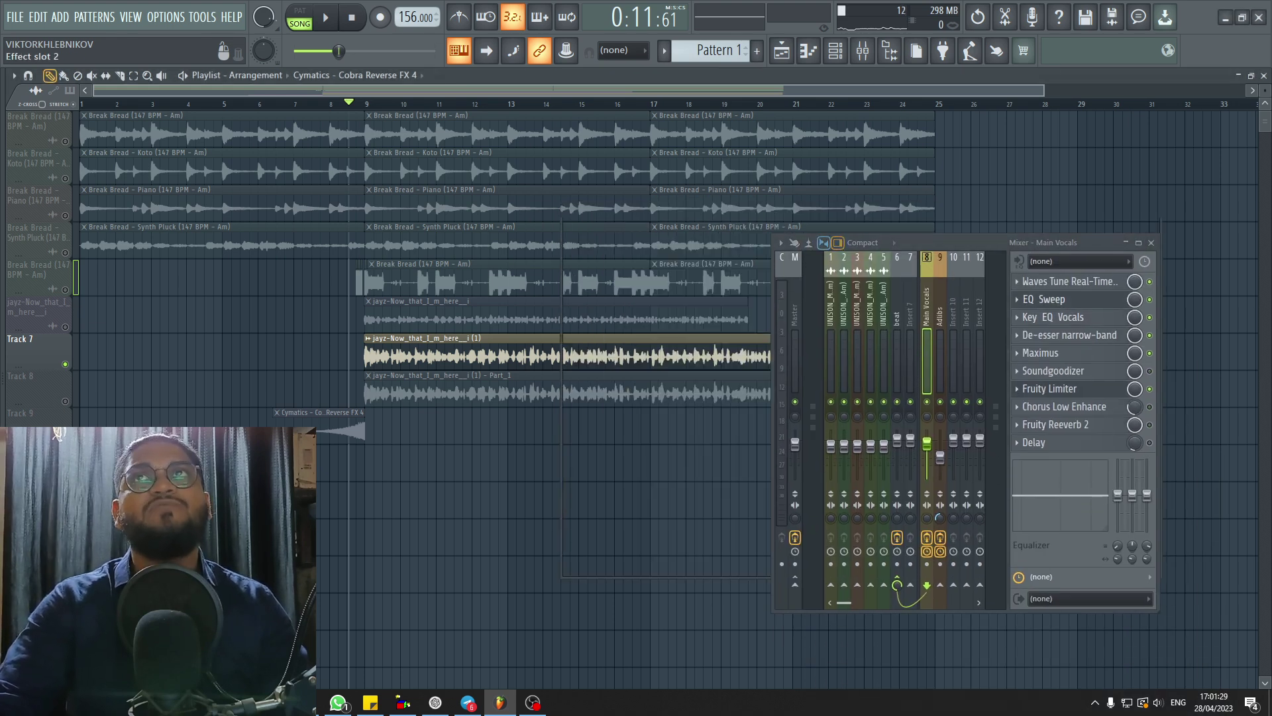
left_click(1050, 299)
left_click(1052, 318)
left_click_drag(964, 242, 999, 477)
key("space")
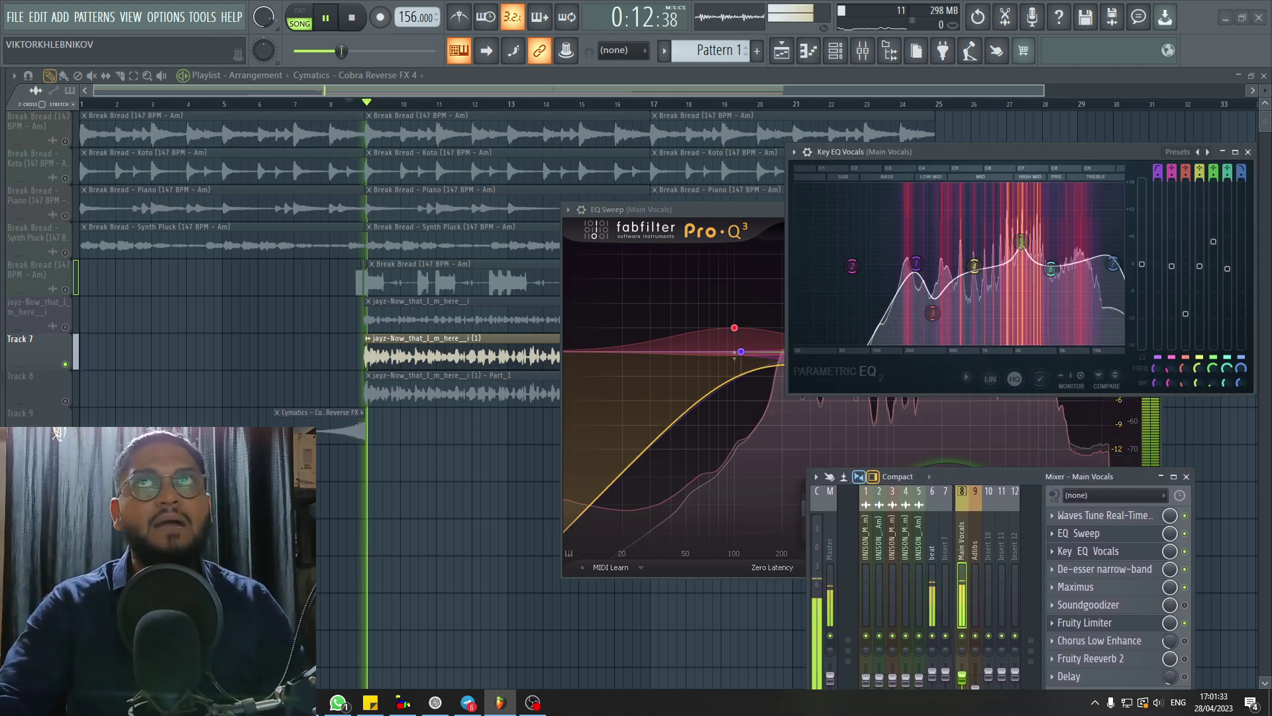
key("space")
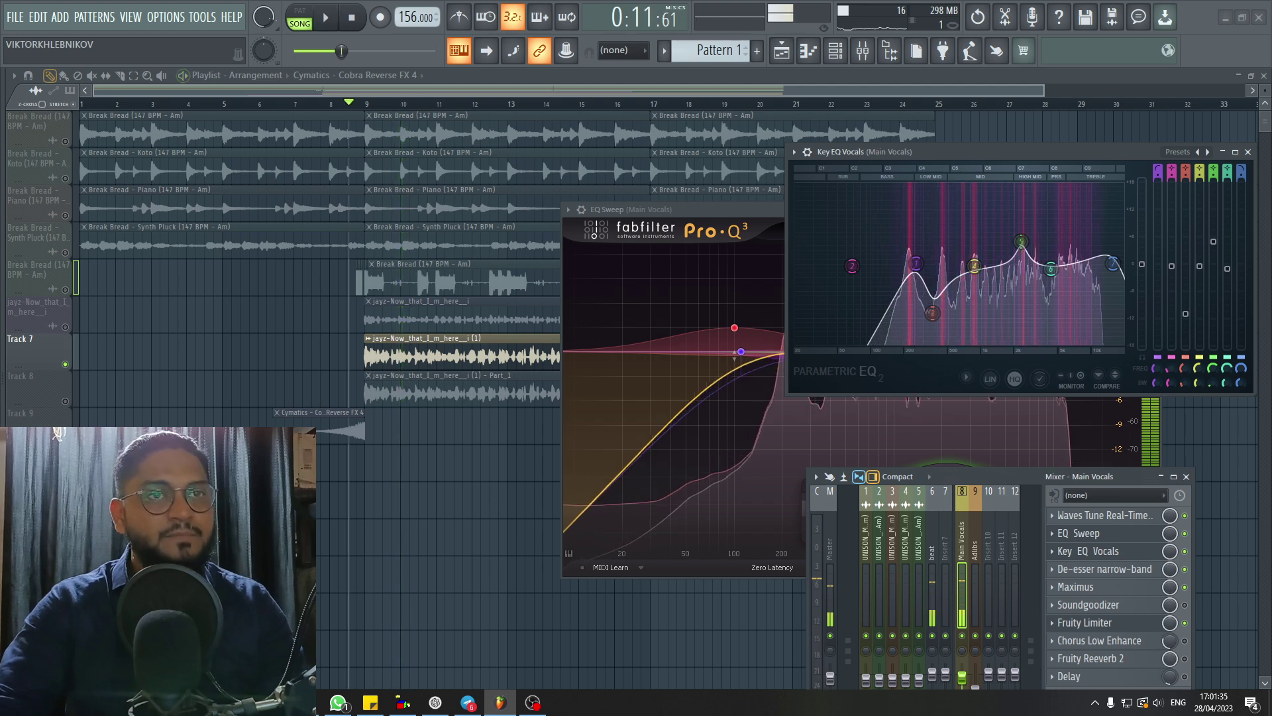
Step: Examine the band settings of both vocal equalizers with the mixer moved aside, and close the two equalizers
left_click_drag(999, 477, 988, 318)
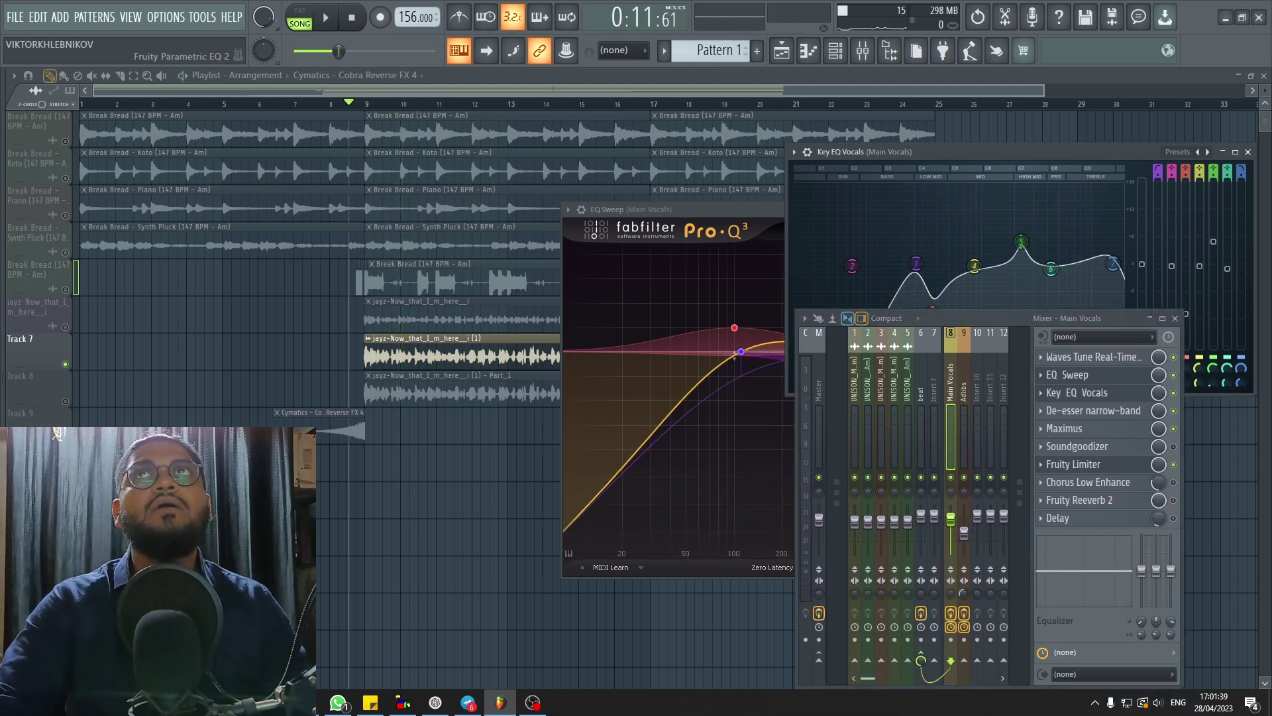
left_click_drag(960, 318, 589, 403)
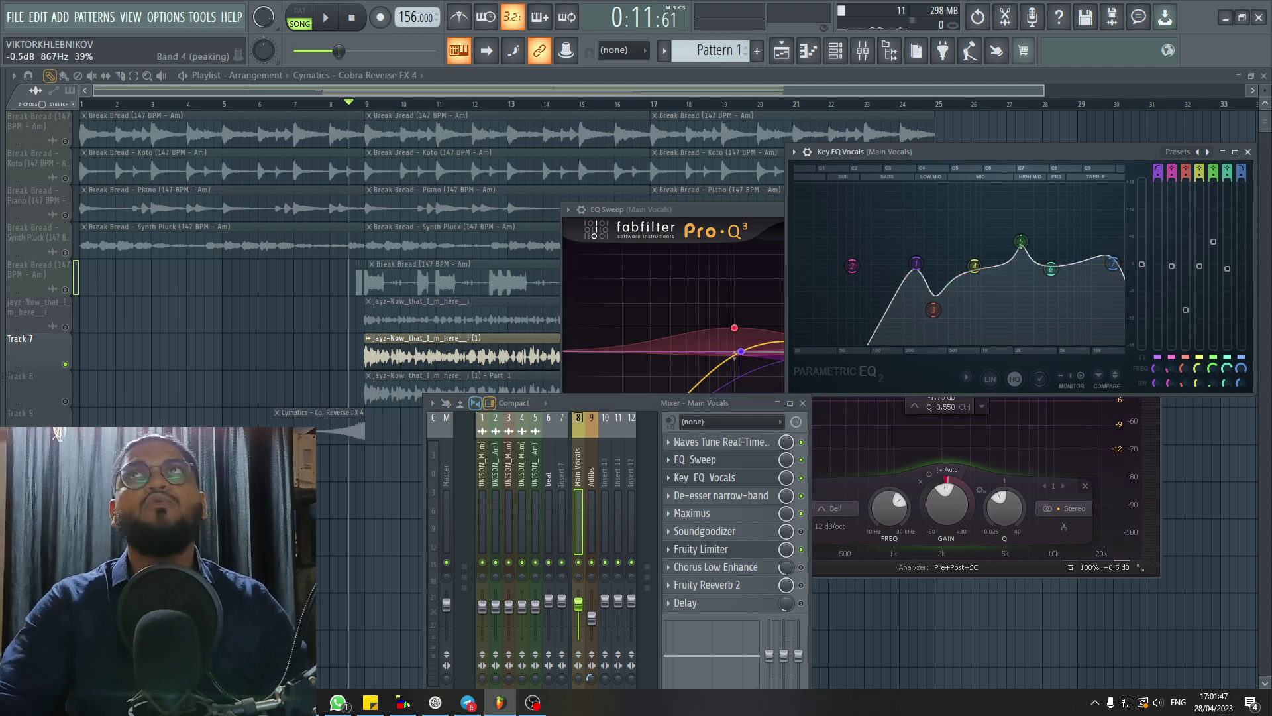
left_click(1247, 152)
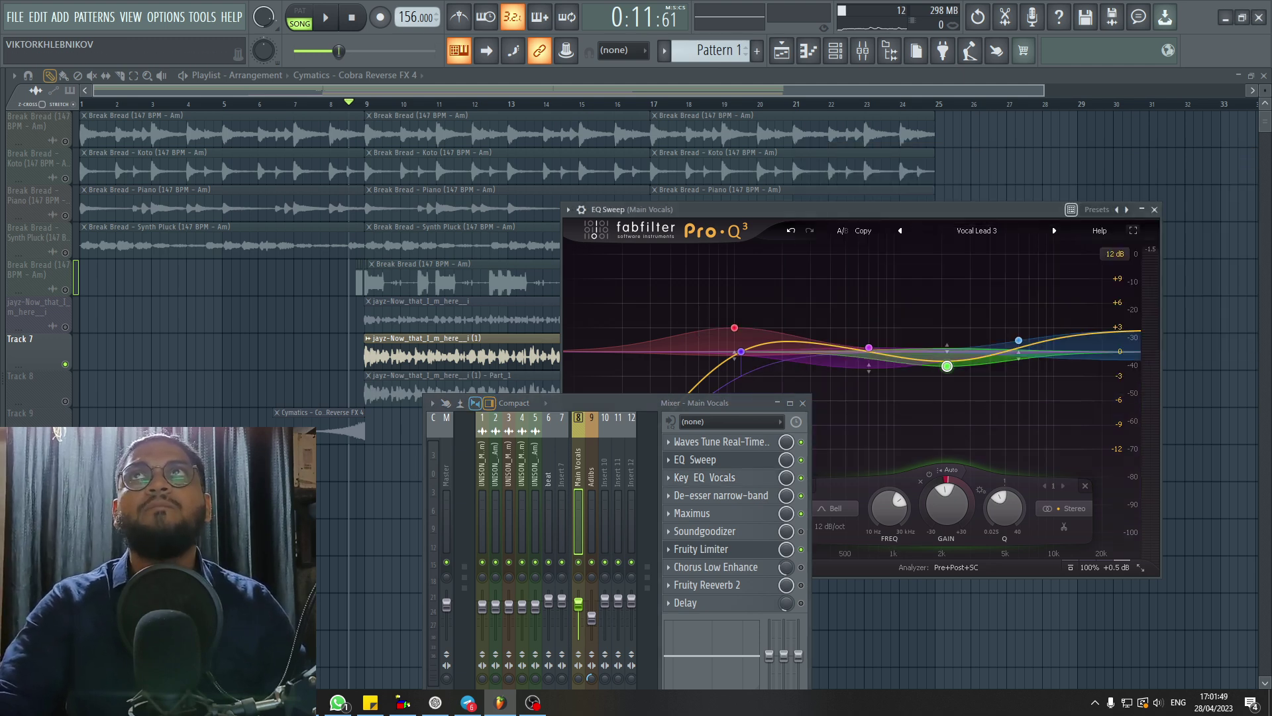
left_click(1154, 209)
left_click_drag(599, 403, 908, 161)
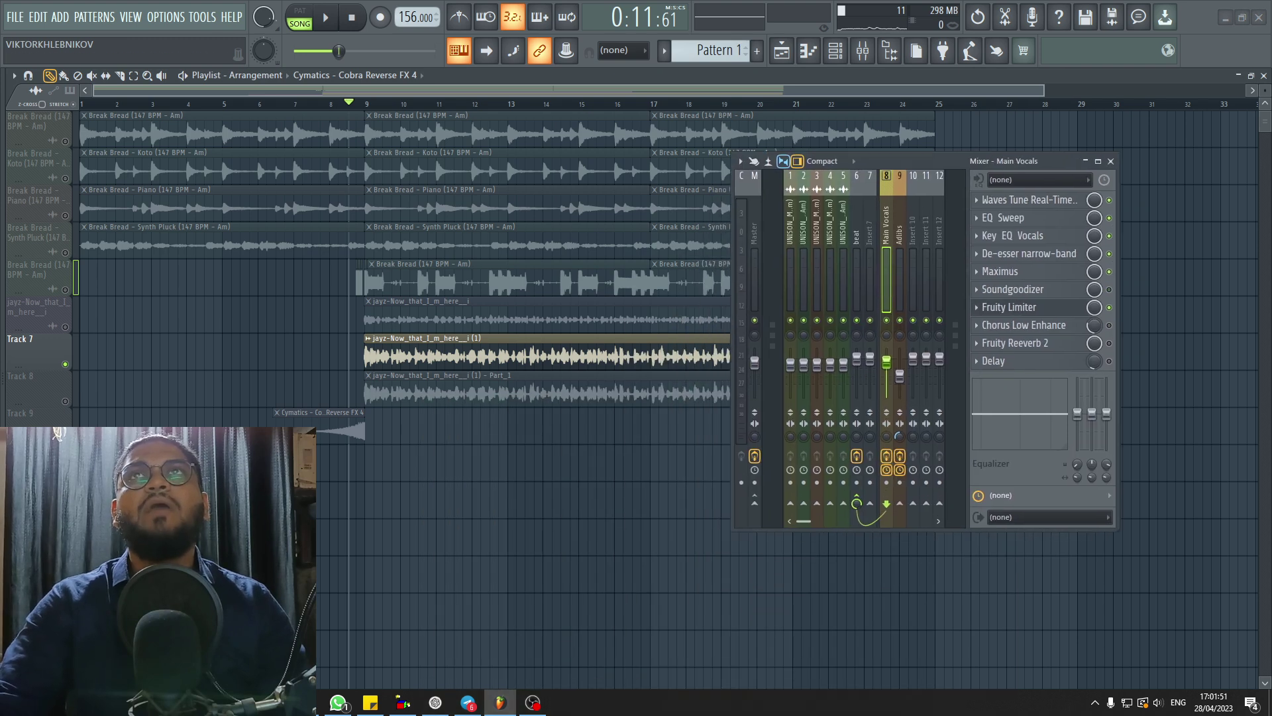
Step: Review the De-esser narrow-band, Maximus, Soundgoodizer and Fruity Limiter settings on Main Vocals and close their windows
left_click(1029, 253)
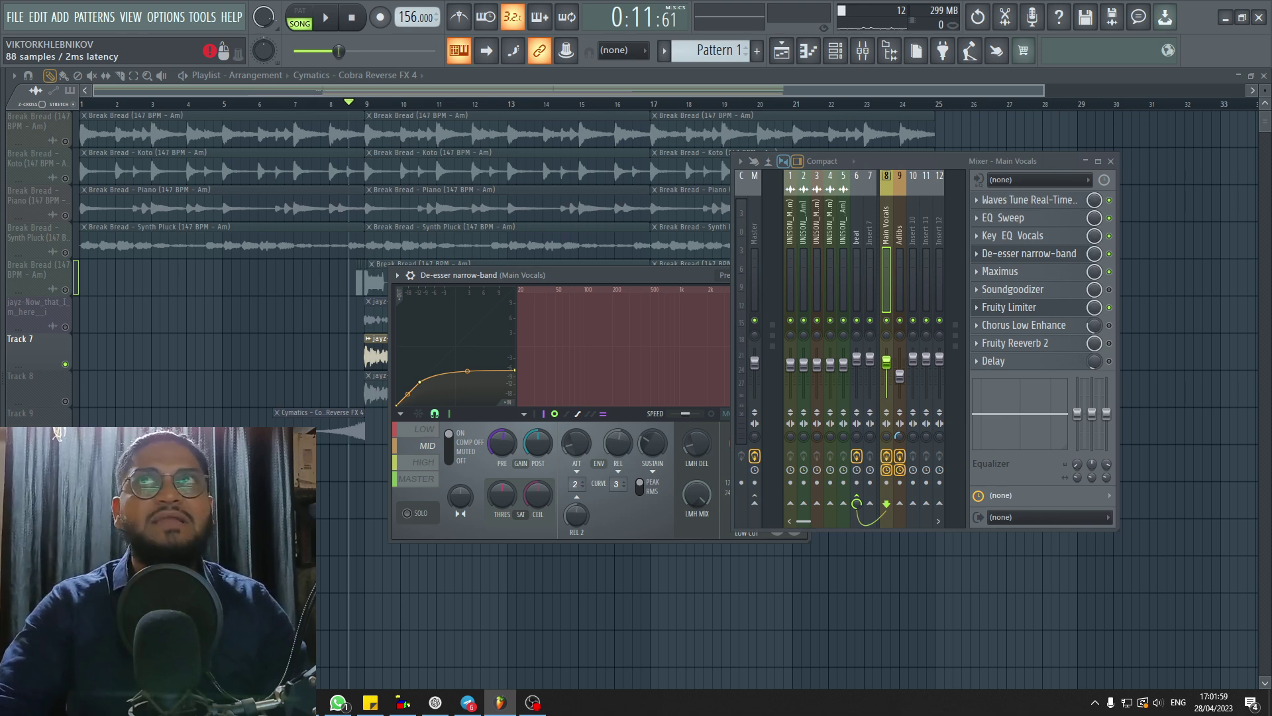
left_click(1000, 271)
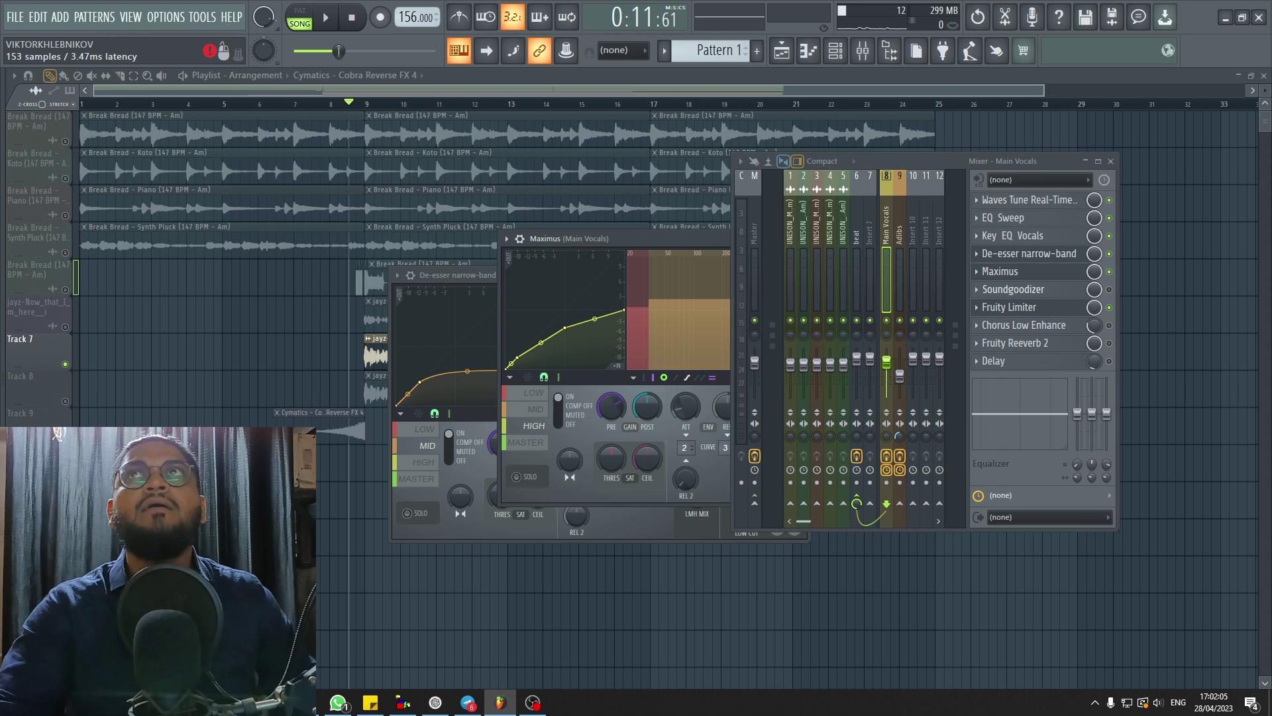
left_click(1012, 289)
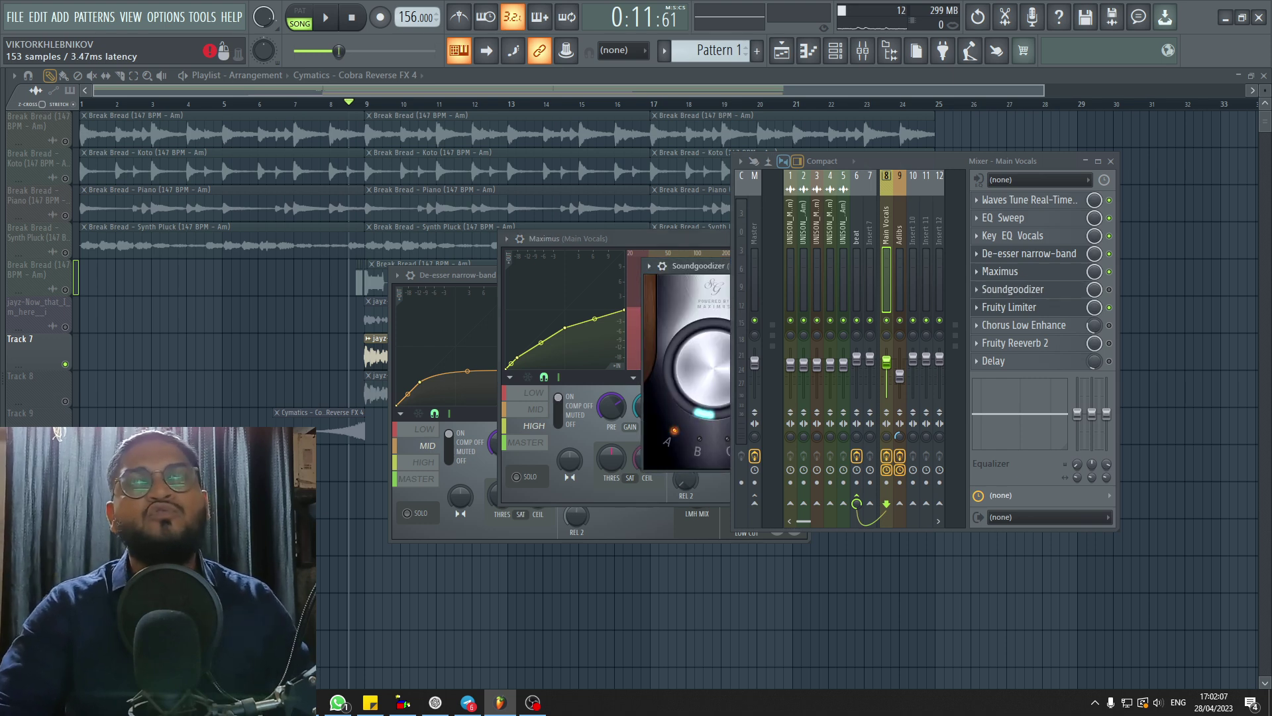
left_click(1012, 289)
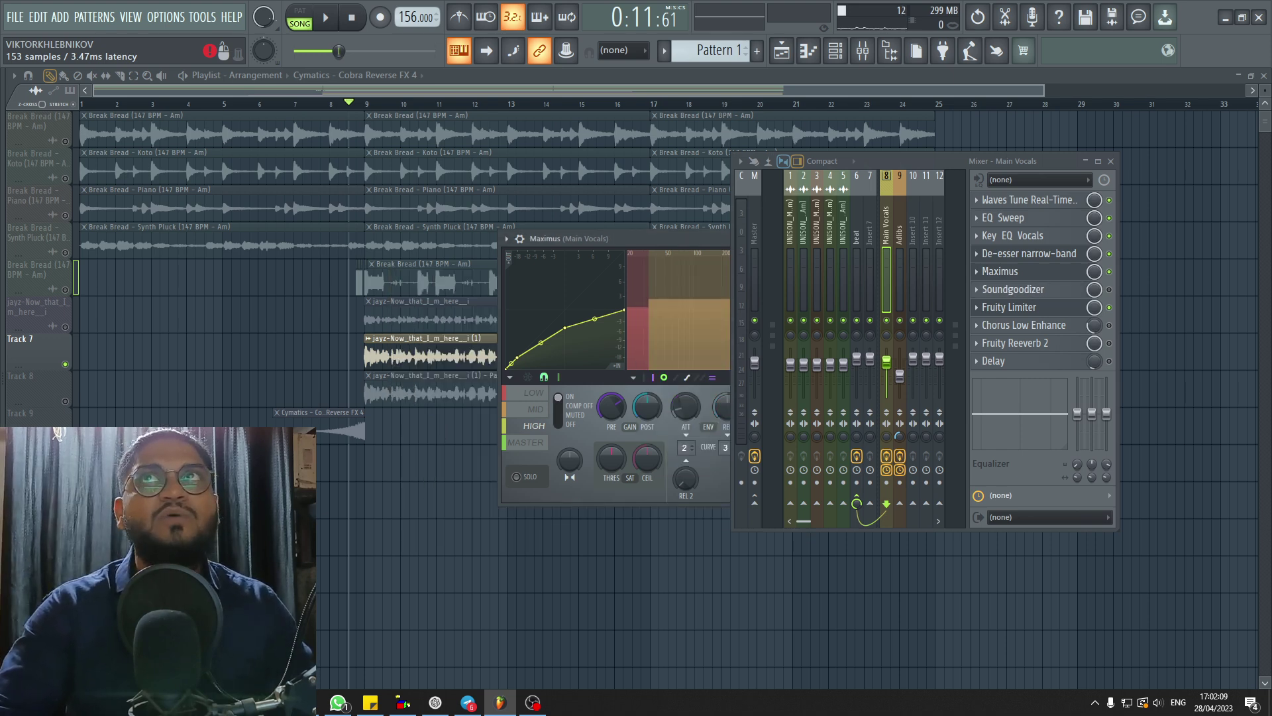
left_click(1009, 307)
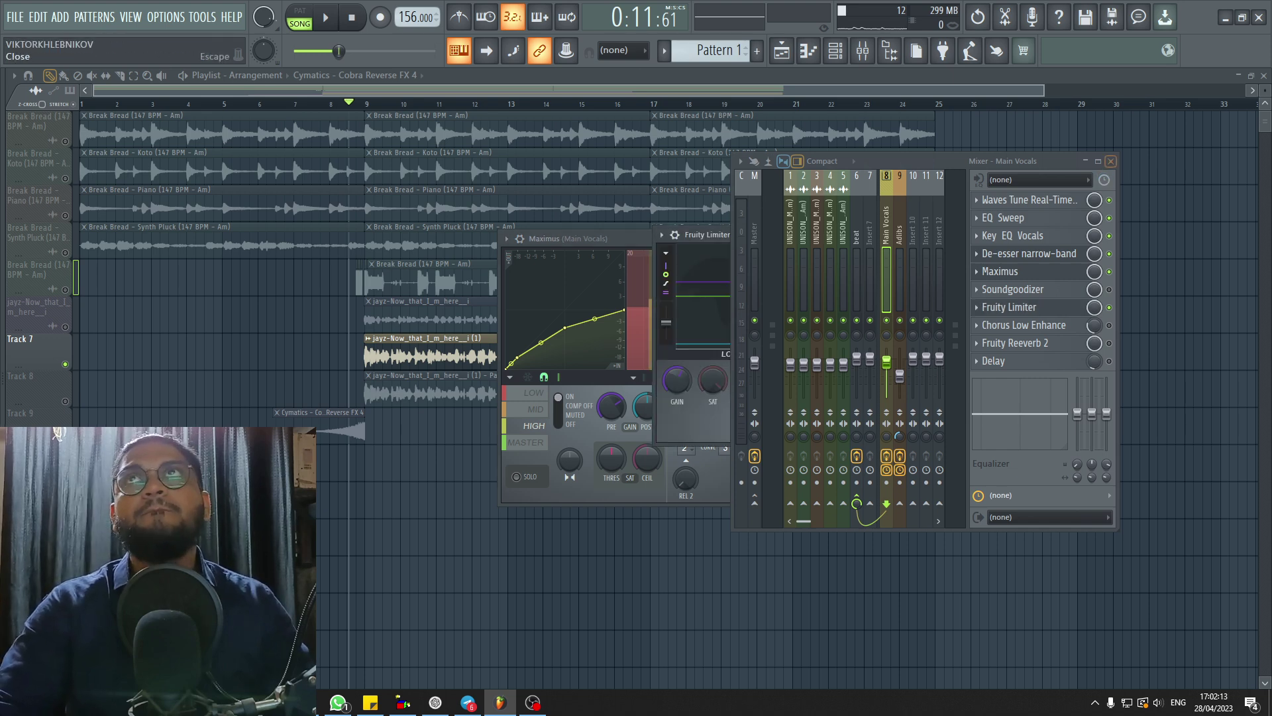
left_click(1111, 161)
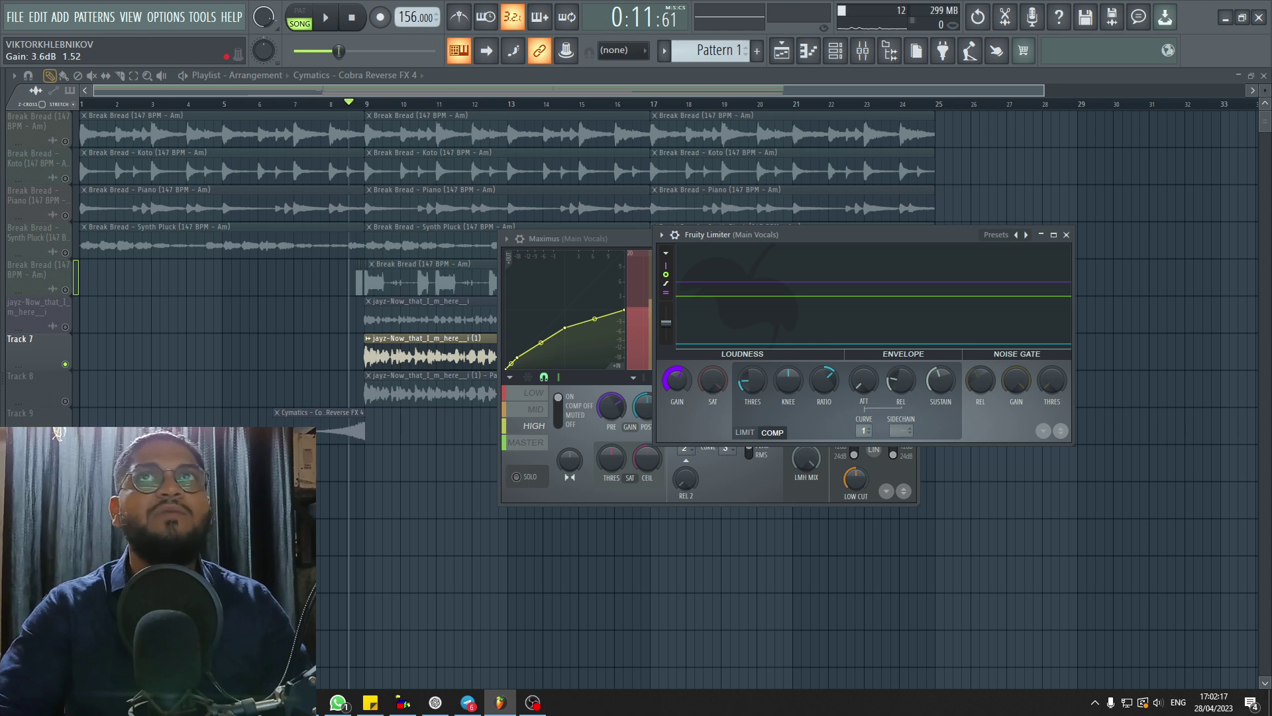
left_click(1066, 234)
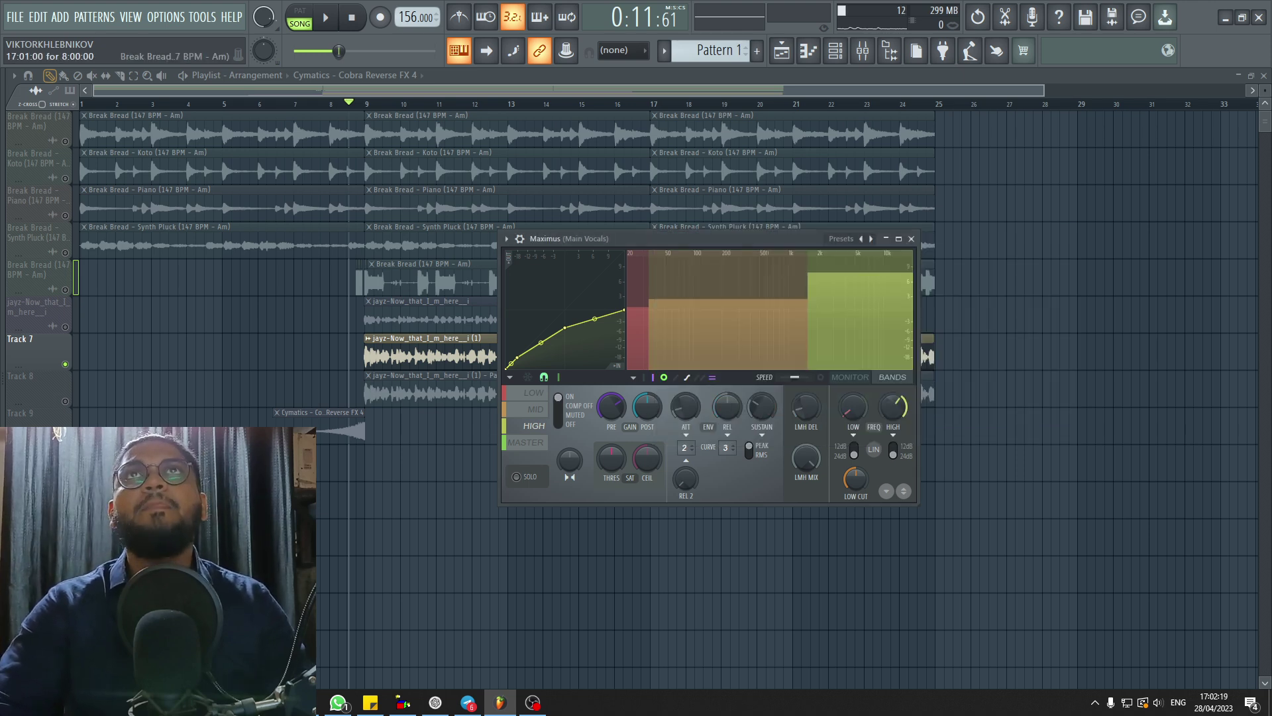
left_click(911, 239)
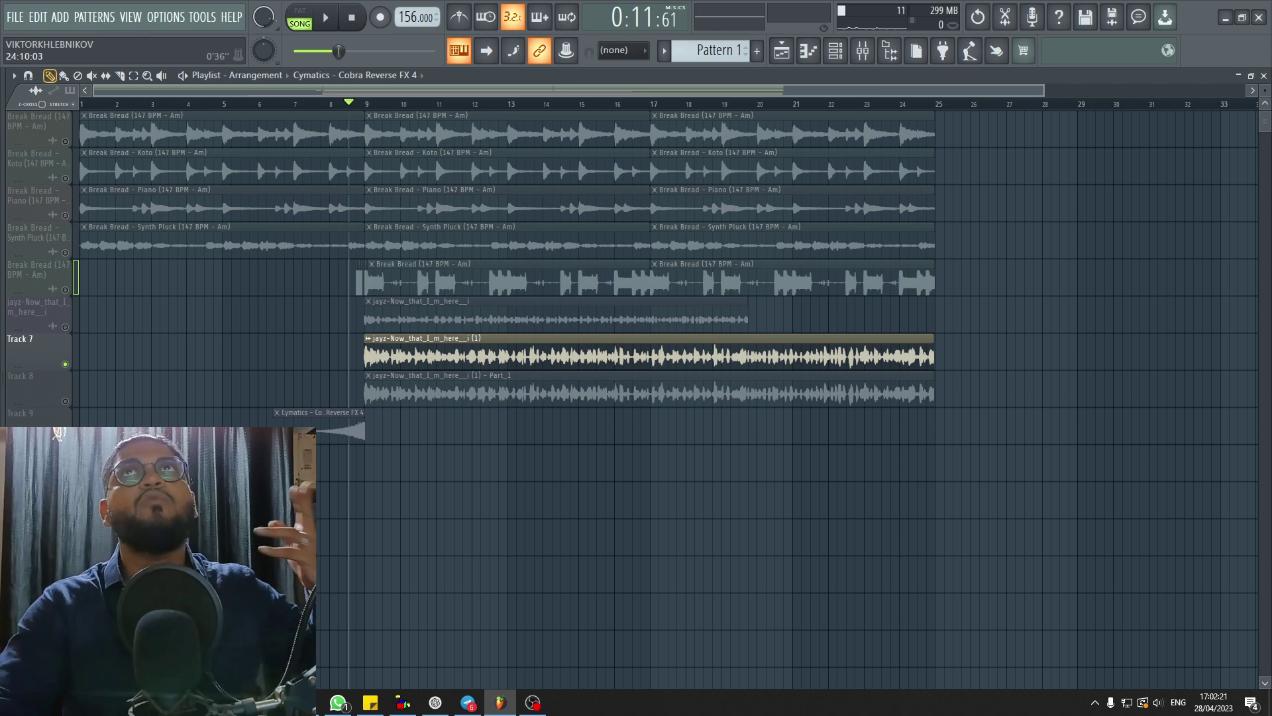
Step: Open the EQ Sweep effect of the beat mixer track and examine its full equalizer curve
left_click(862, 51)
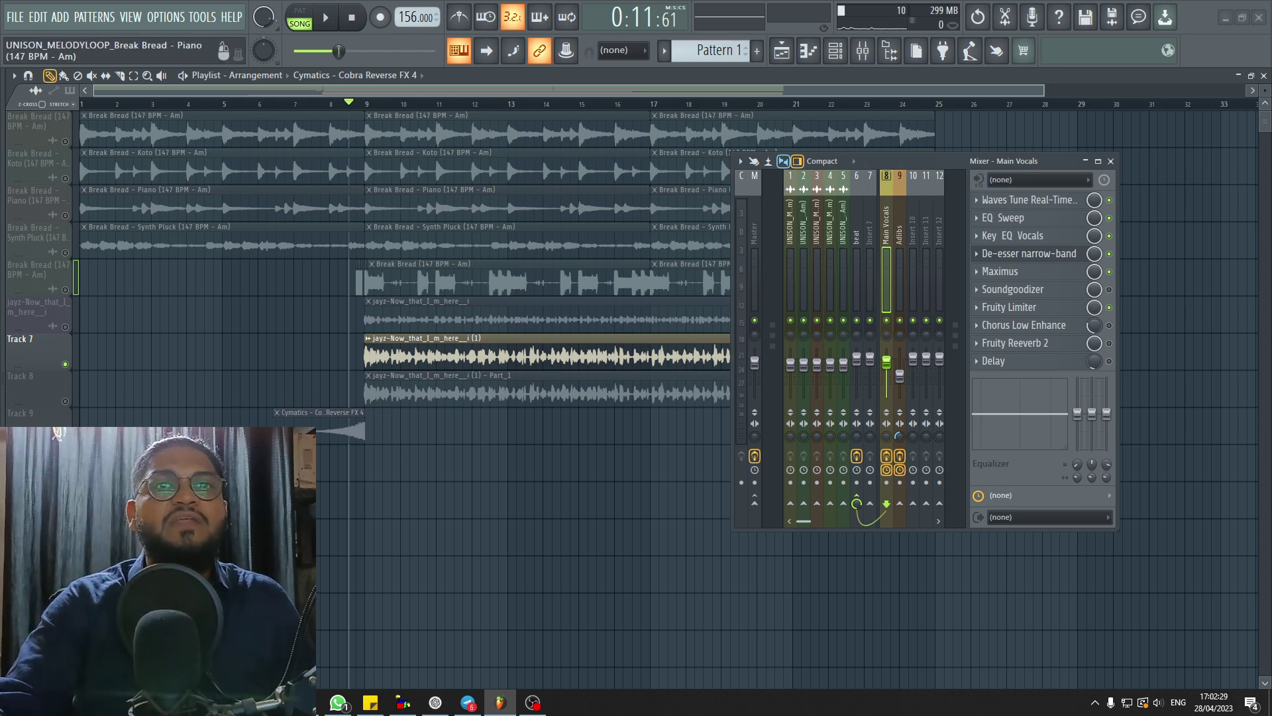
left_click(856, 265)
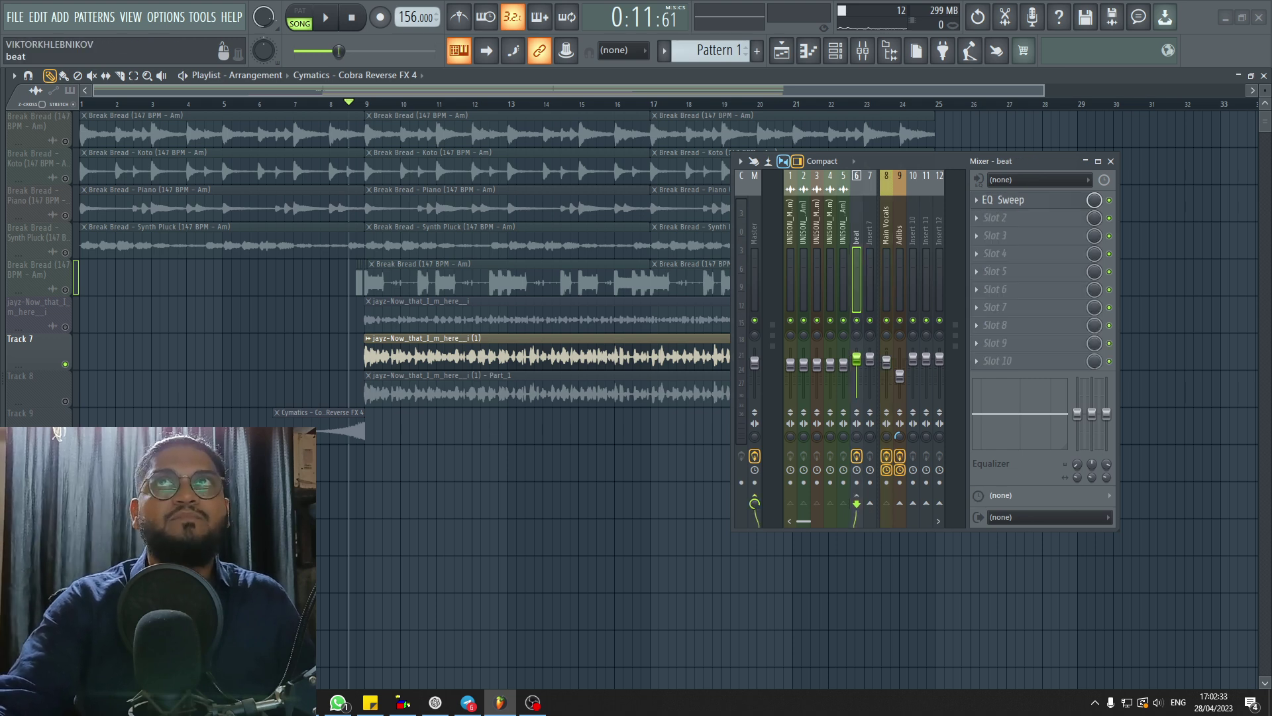
left_click(1007, 199)
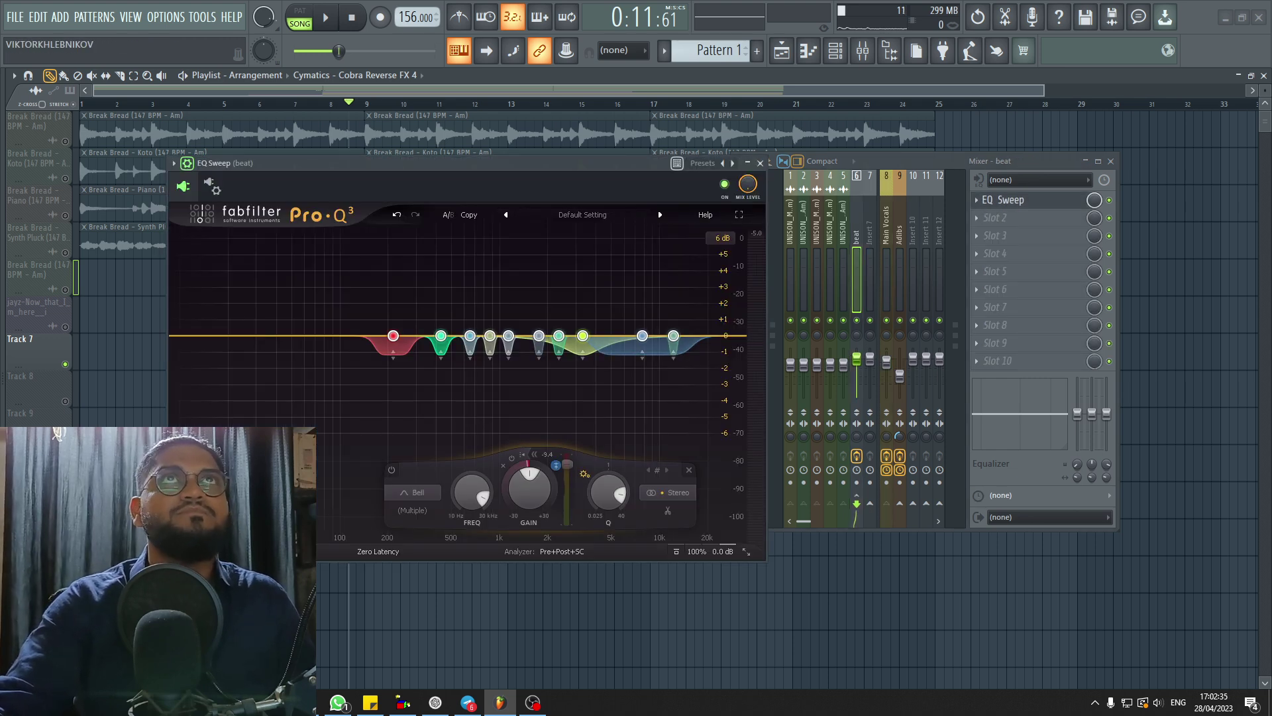
left_click_drag(298, 163, 493, 171)
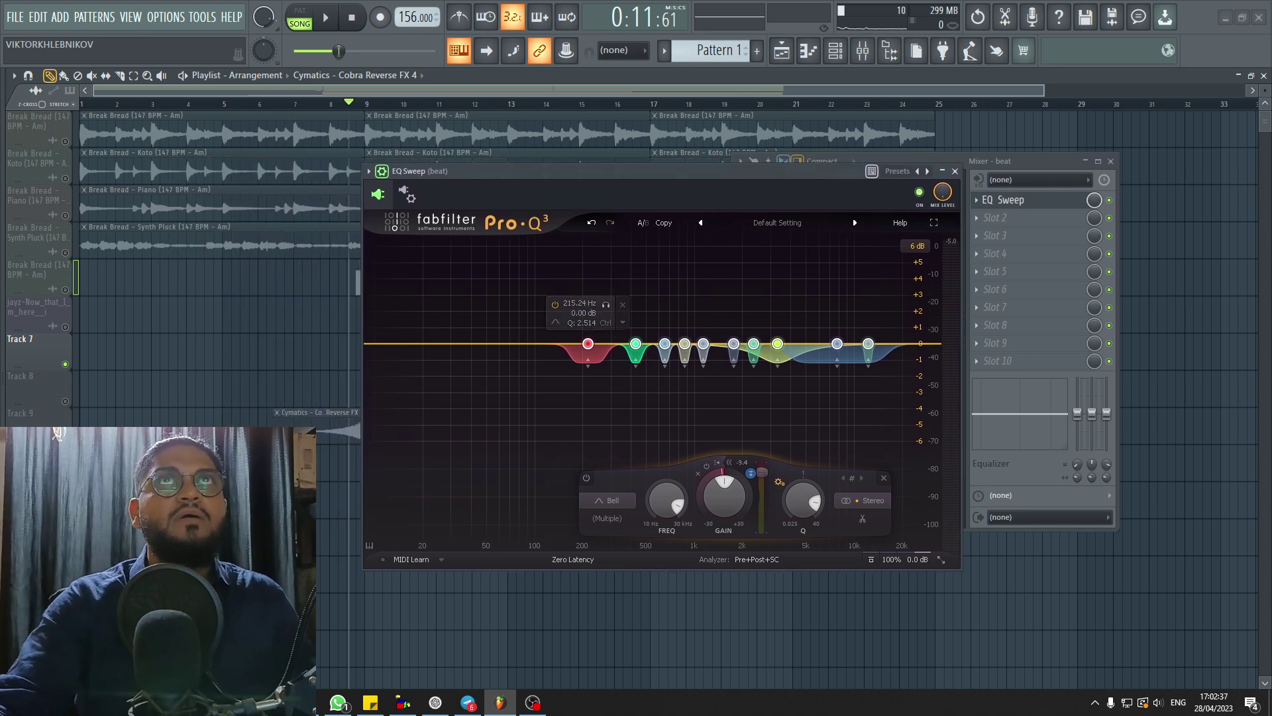
Step: Clear the solo on Track 7 to bring back all playlist tracks, and briefly play the song through the beat equalizer
left_click(757, 559)
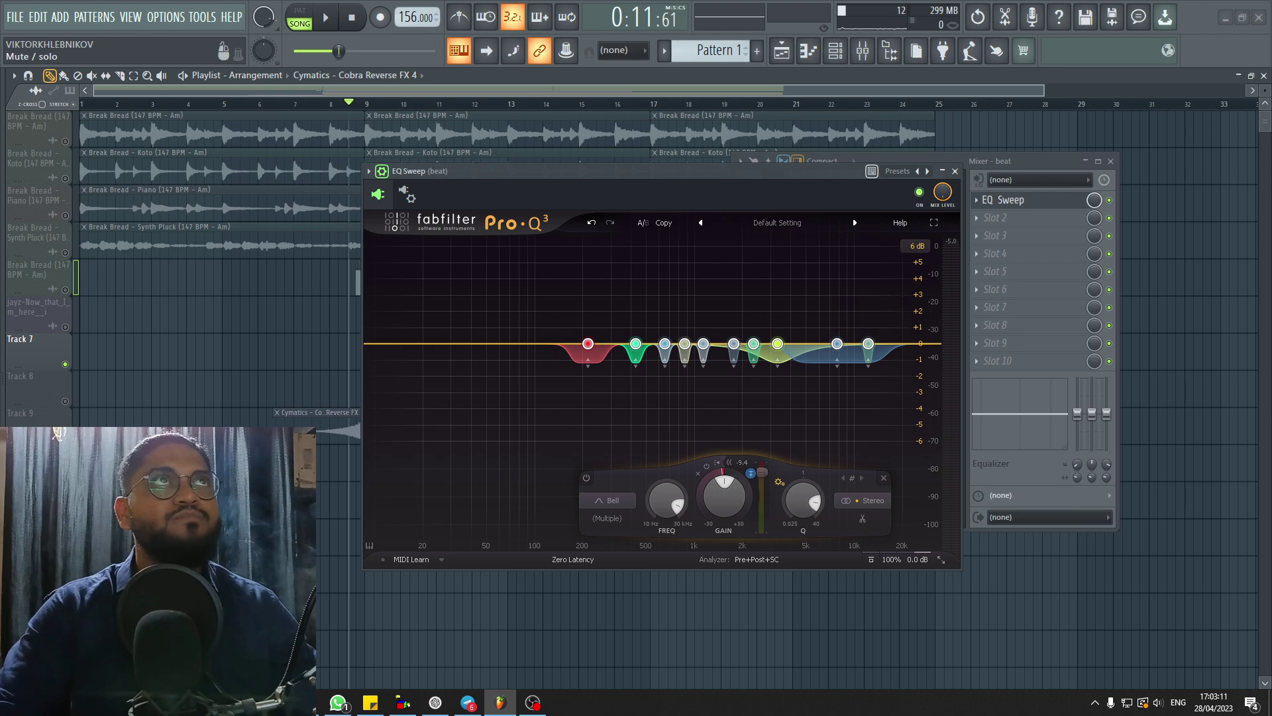
right_click(65, 253)
right_click(65, 253)
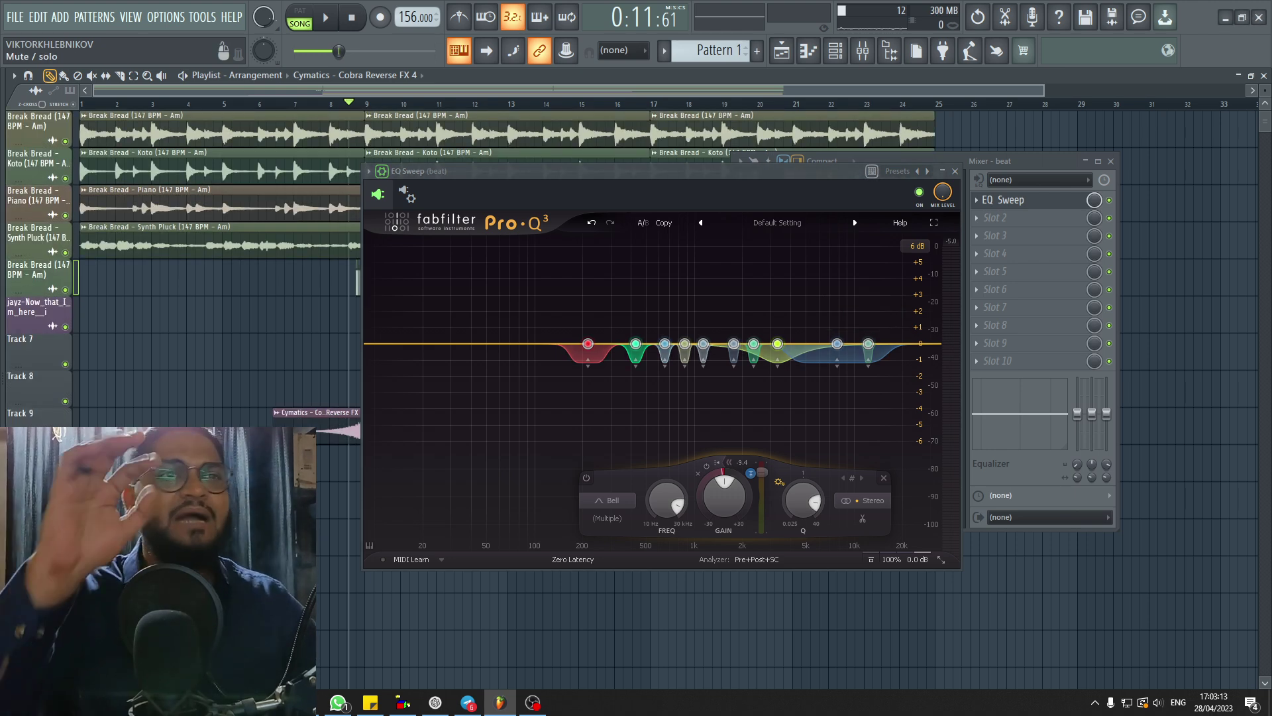
key("space")
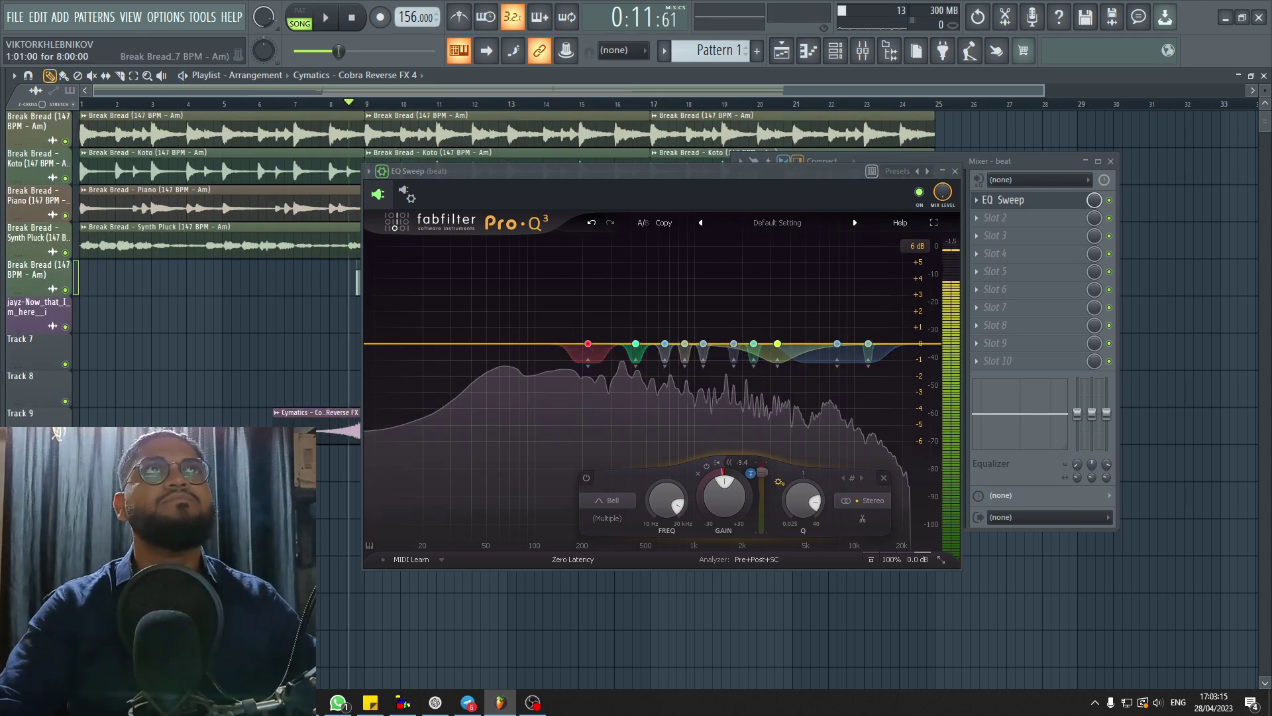
key("space")
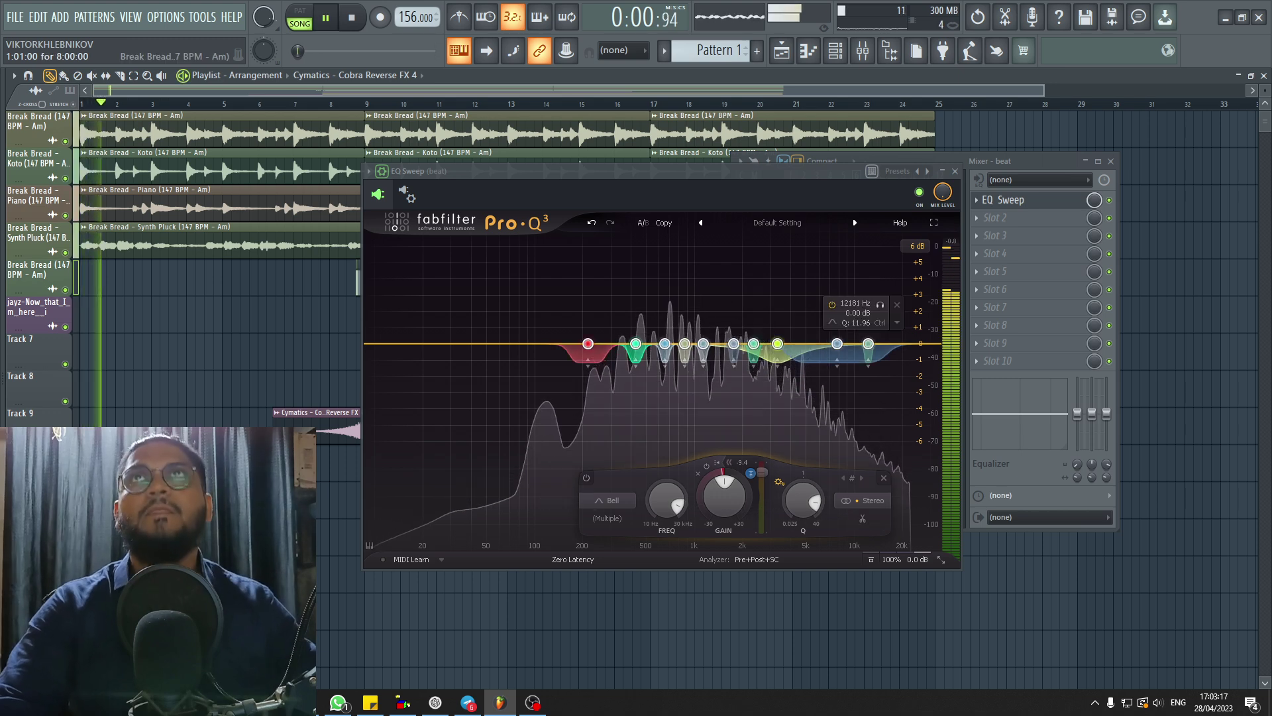
Step: With the mixer closed and the equalizer moved aside, play the song from the start and mute Track 8 and the original jayz vocal track
left_click(1110, 161)
left_click_drag(636, 171, 945, 171)
key("space")
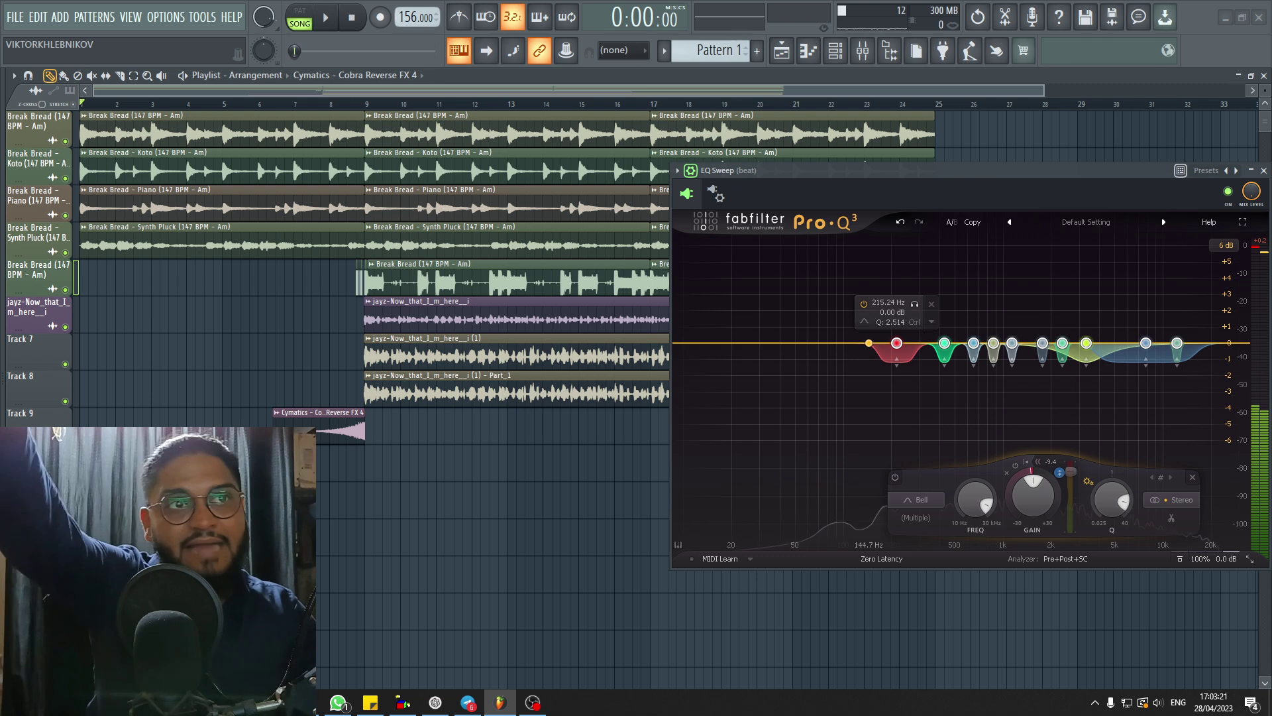
key("space")
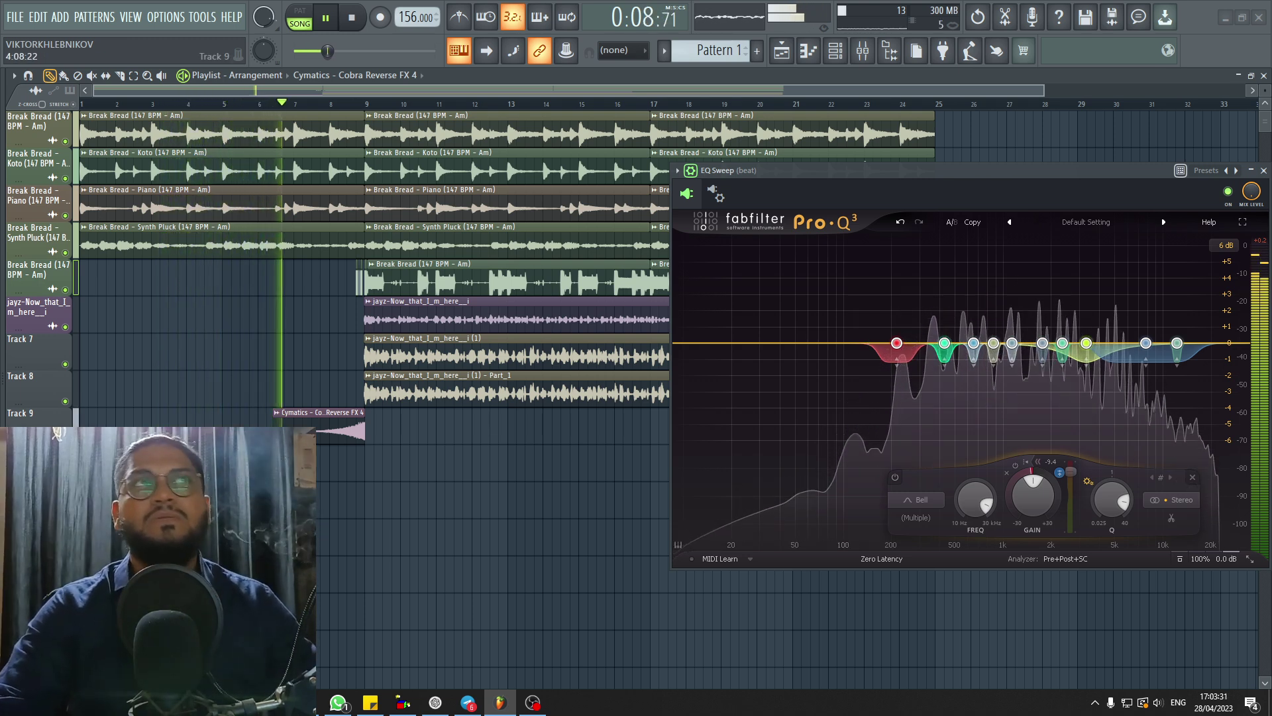
left_click(65, 401)
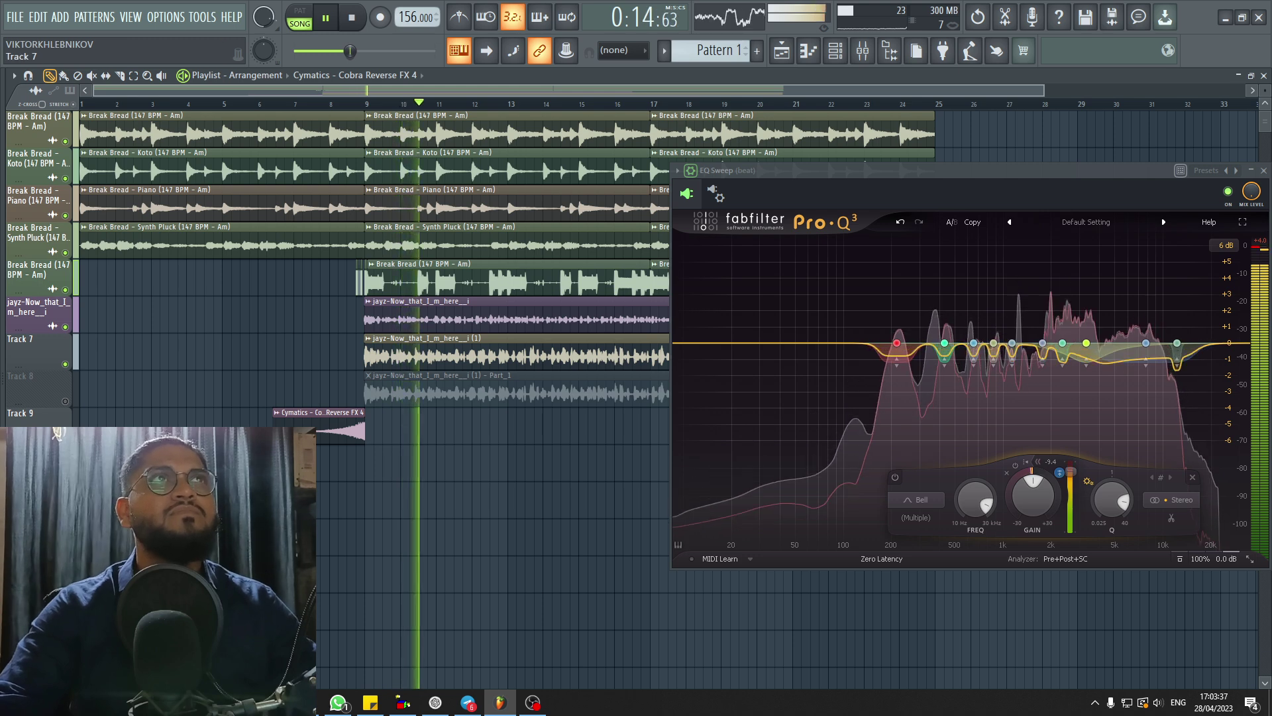
left_click(65, 327)
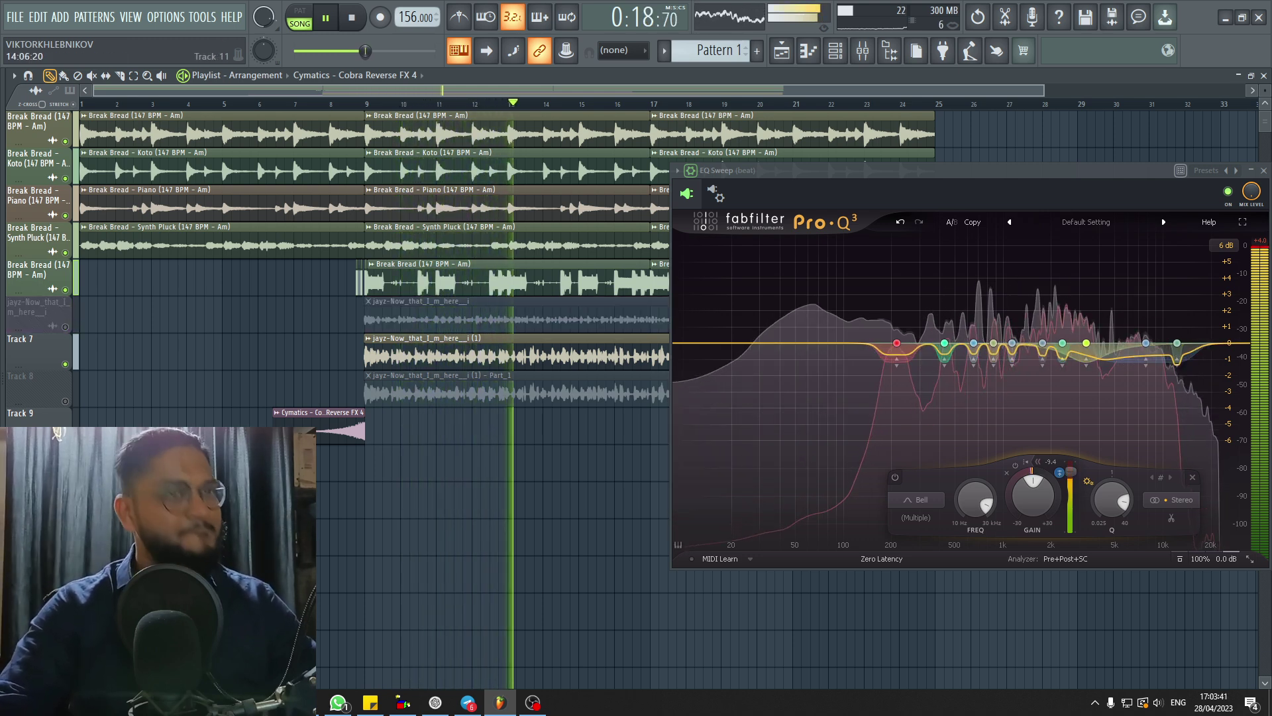
key("space")
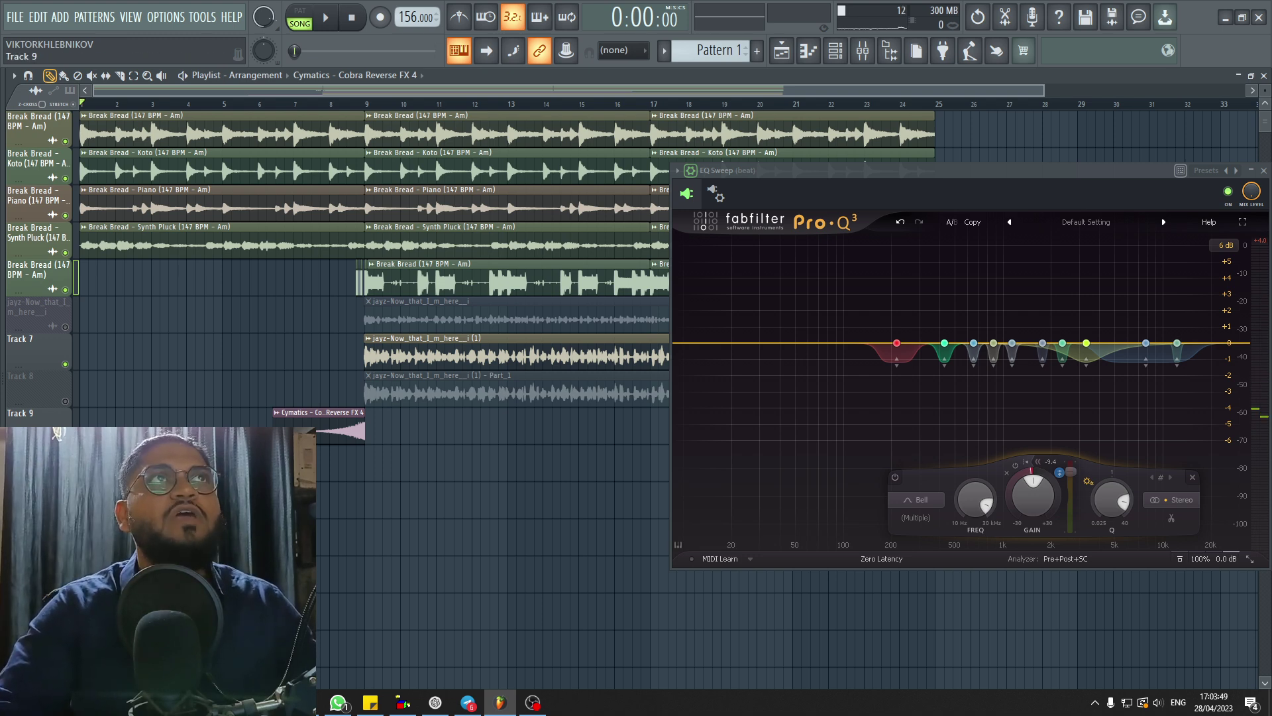
Step: Unmute Track 8, close the equalizer and pick its vocal clip "jayz-Now_that_I_m_here__i (1) - Part_1" in the playlist
left_click(65, 401)
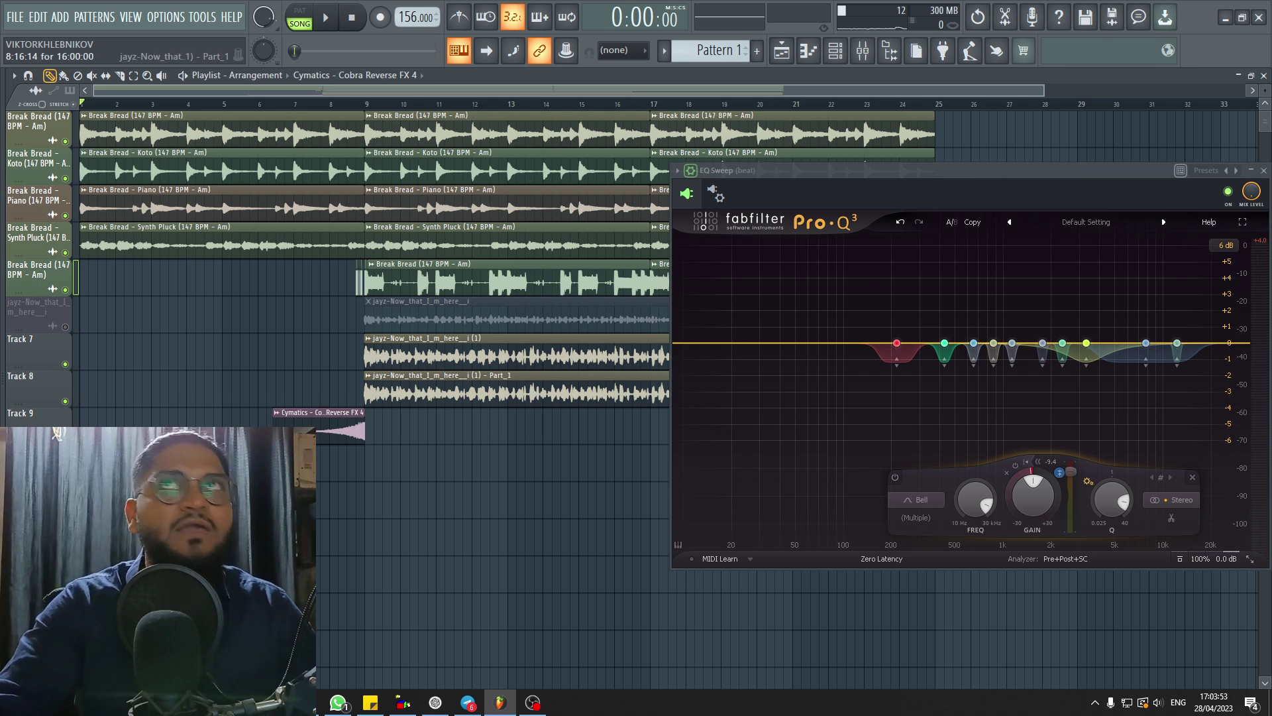
key("Escape")
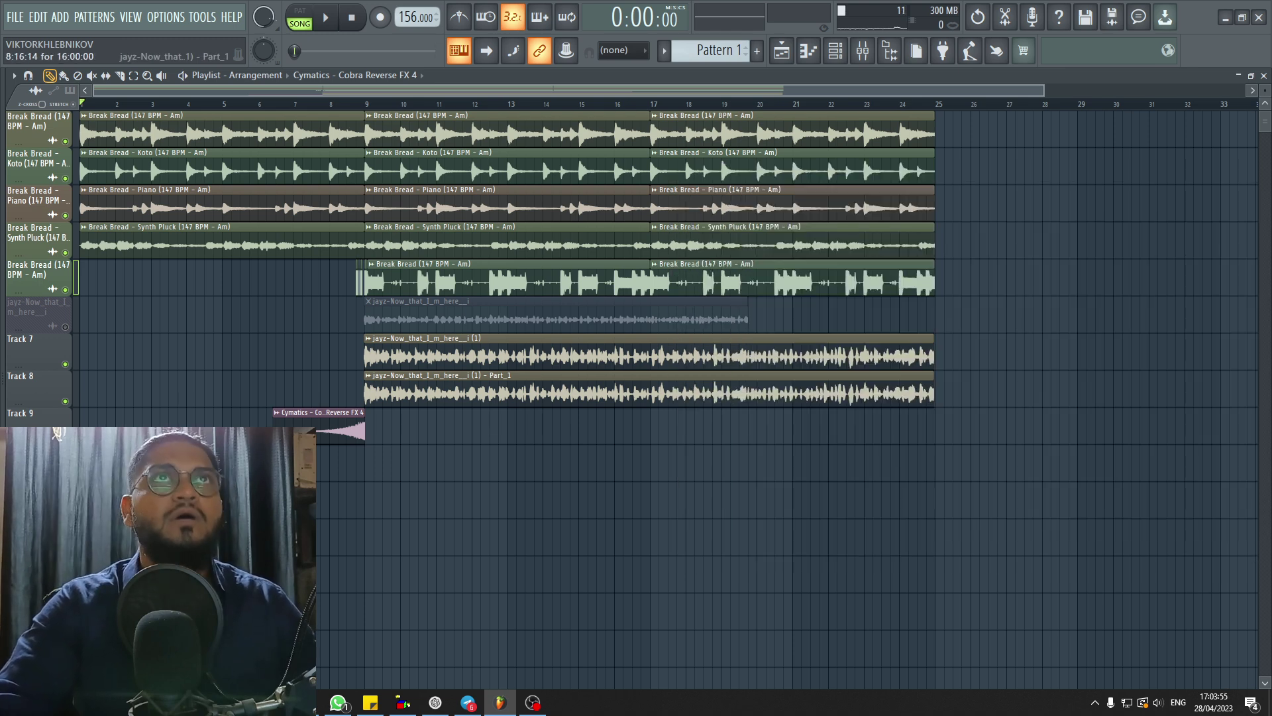
left_click(369, 375)
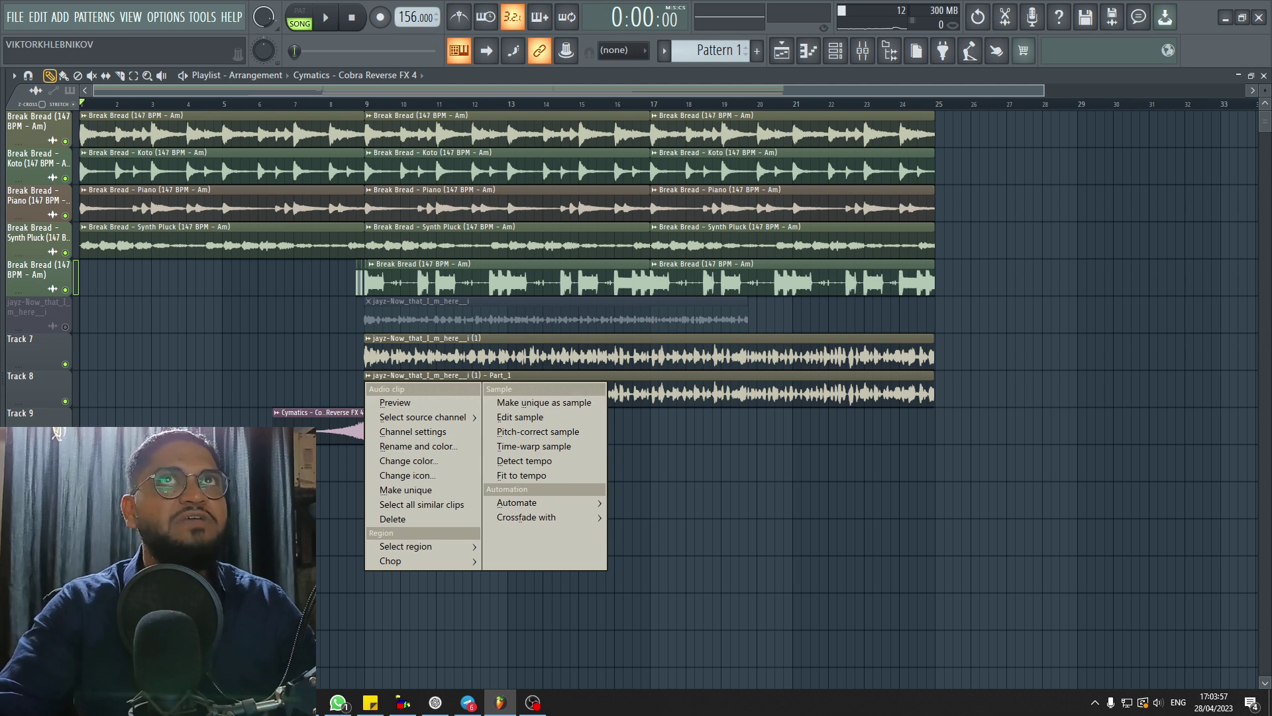
key("Escape")
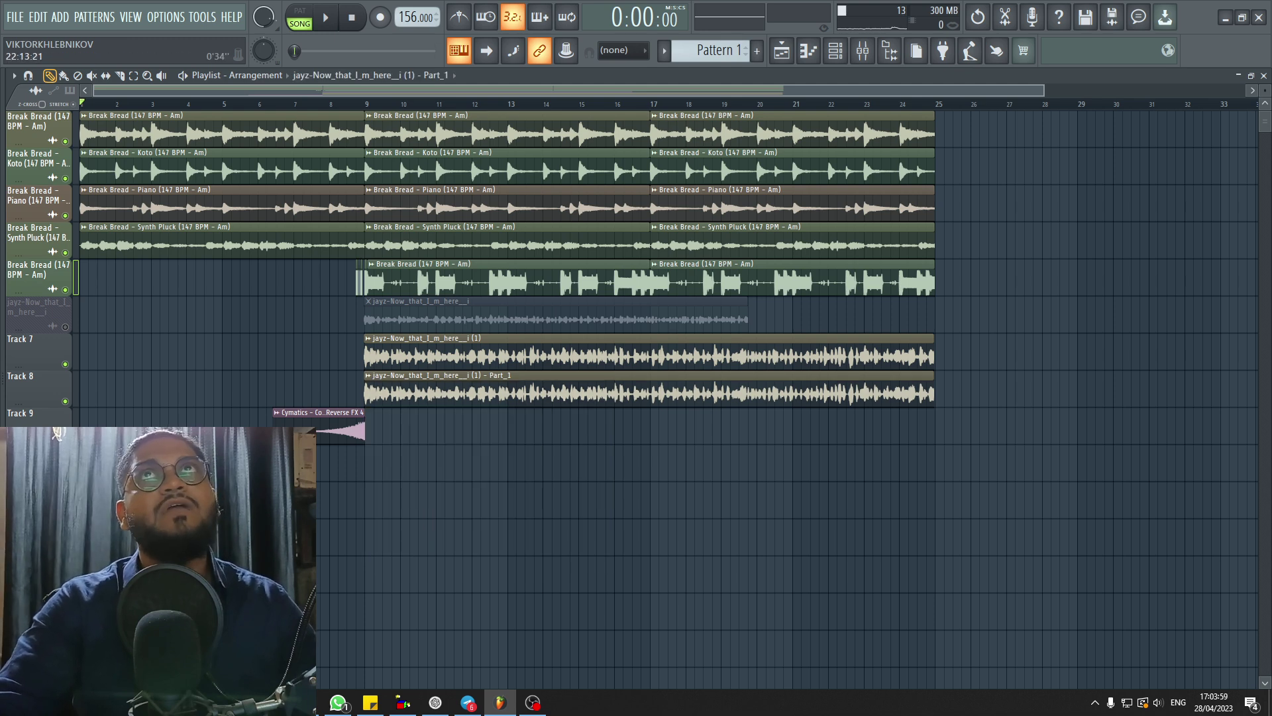
Step: Sidechain the Adlibs mixer track to the beat track, reset that send's level and remove the Adlibs routing to Master
key("F9")
left_click(900, 279)
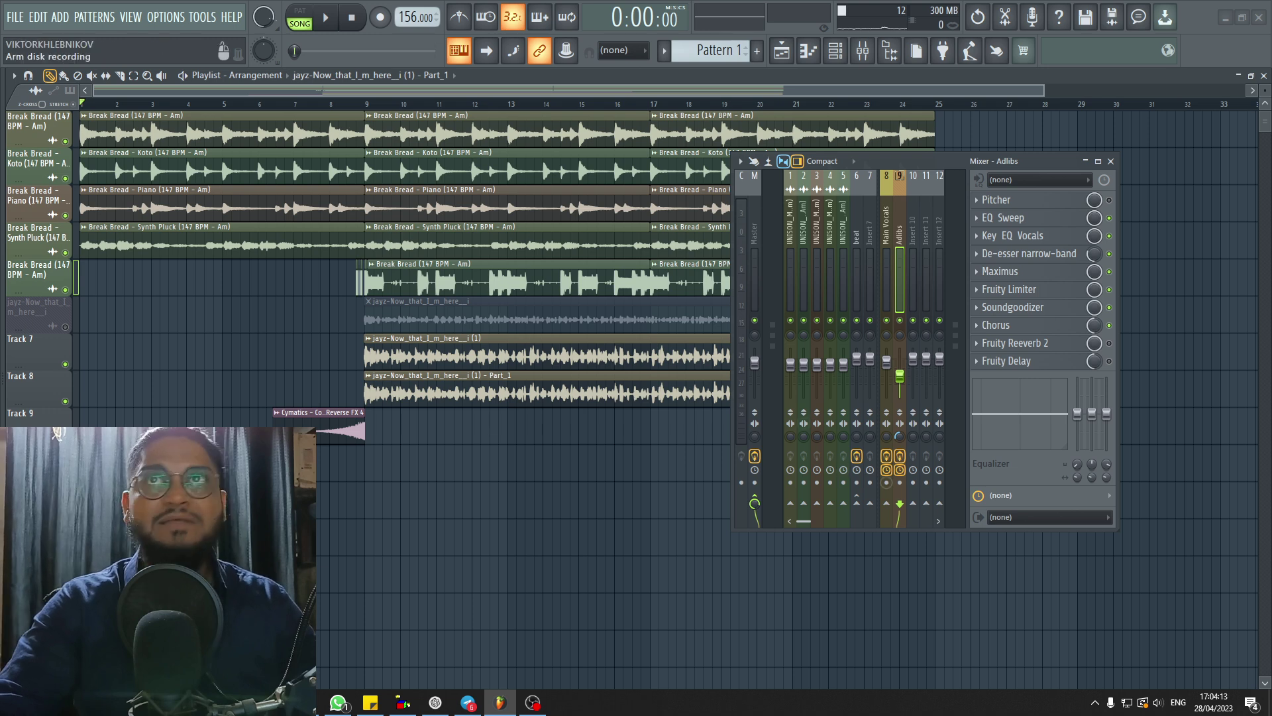
right_click(857, 504)
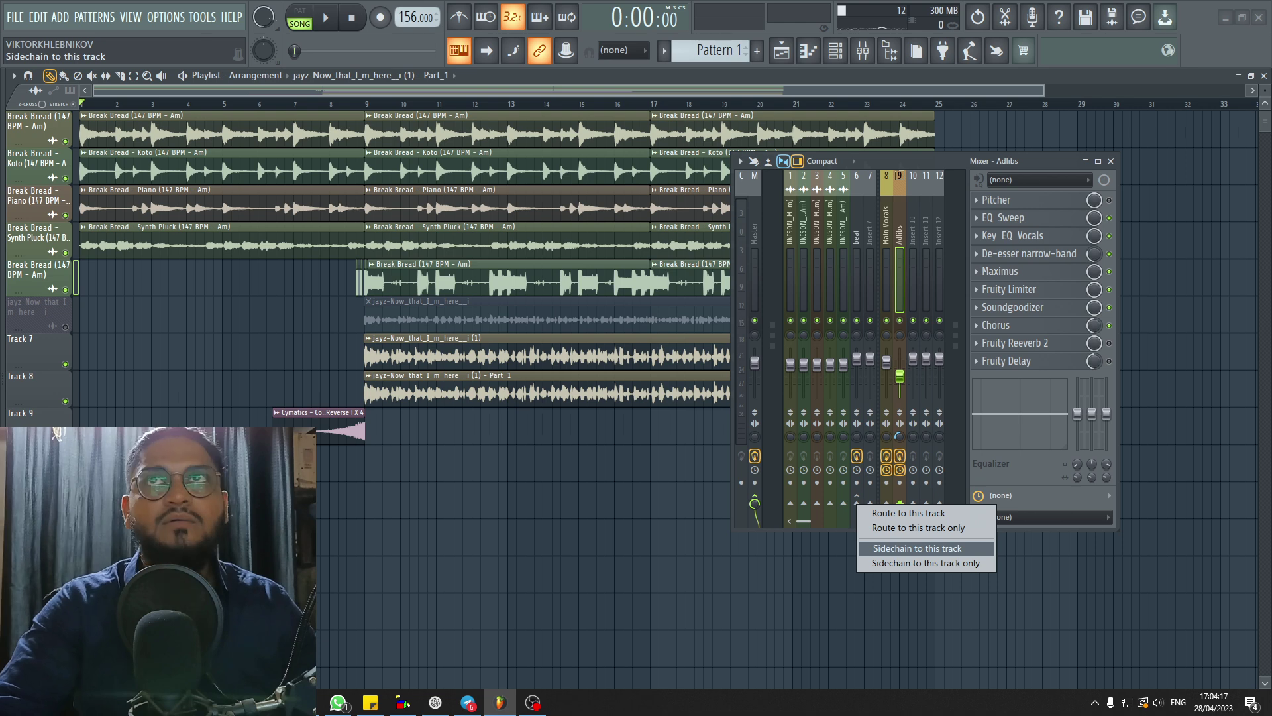
left_click(918, 548)
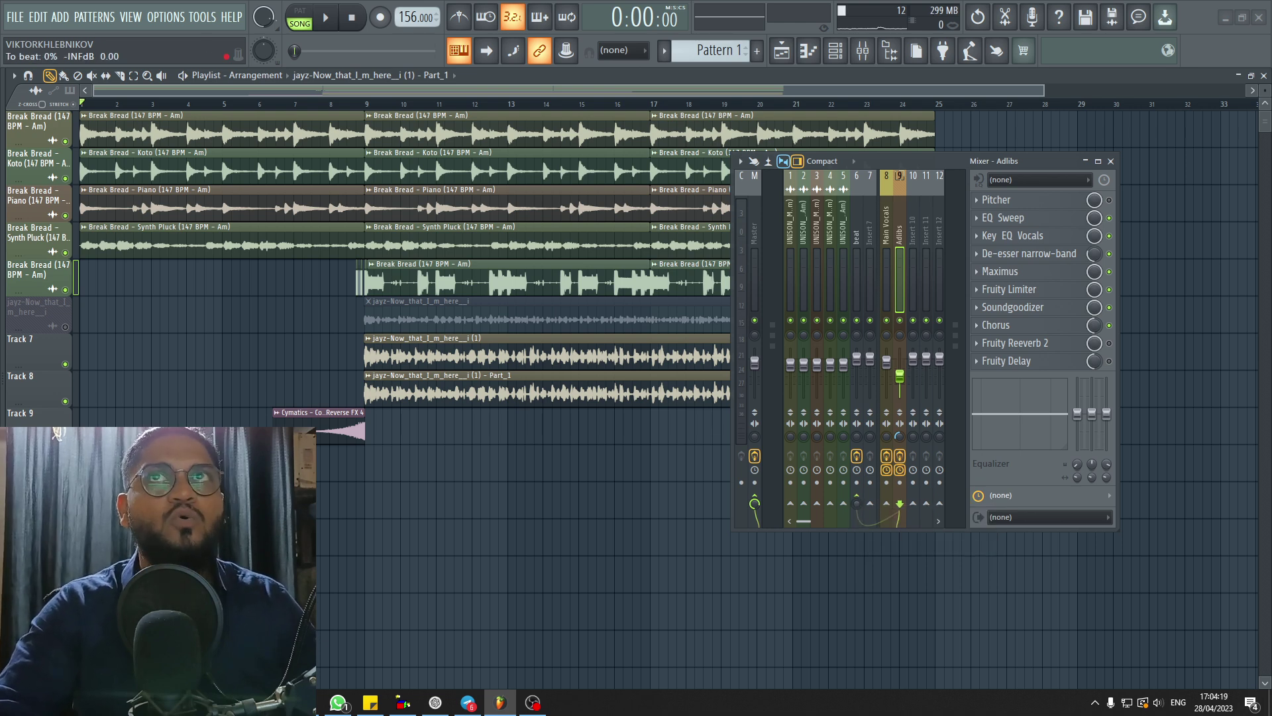
right_click(857, 503)
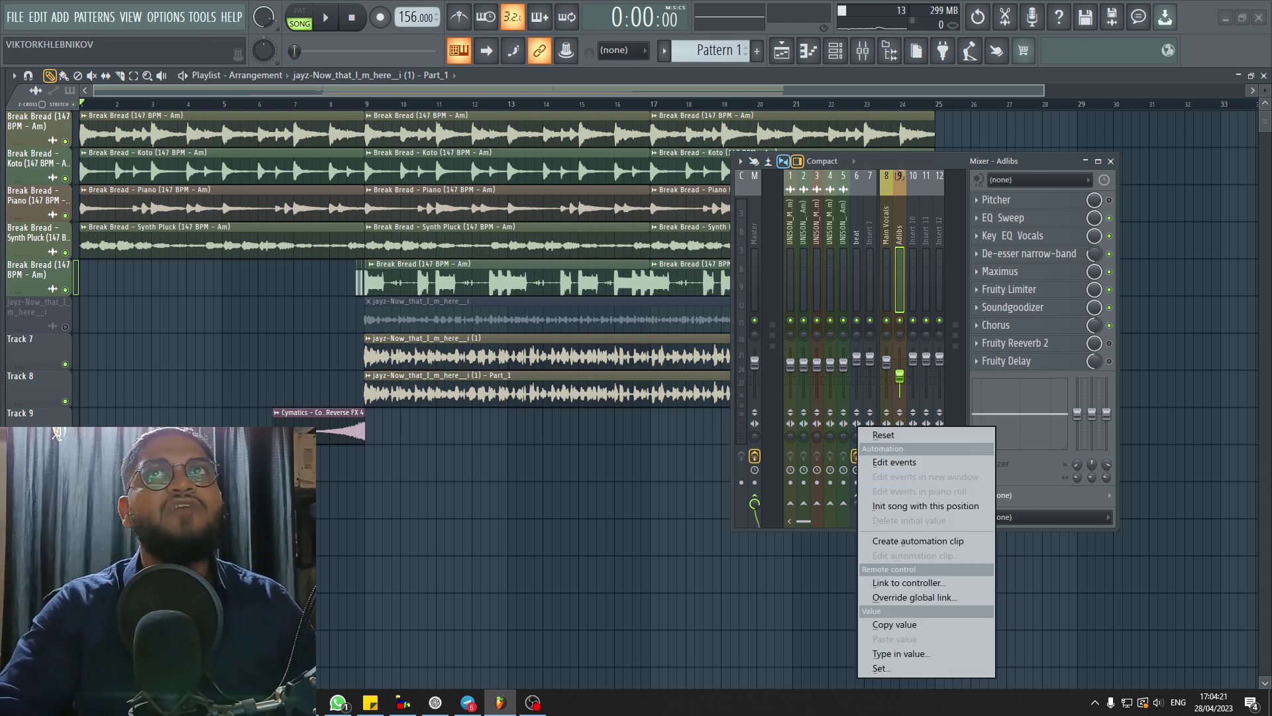
left_click(884, 435)
left_click(754, 496)
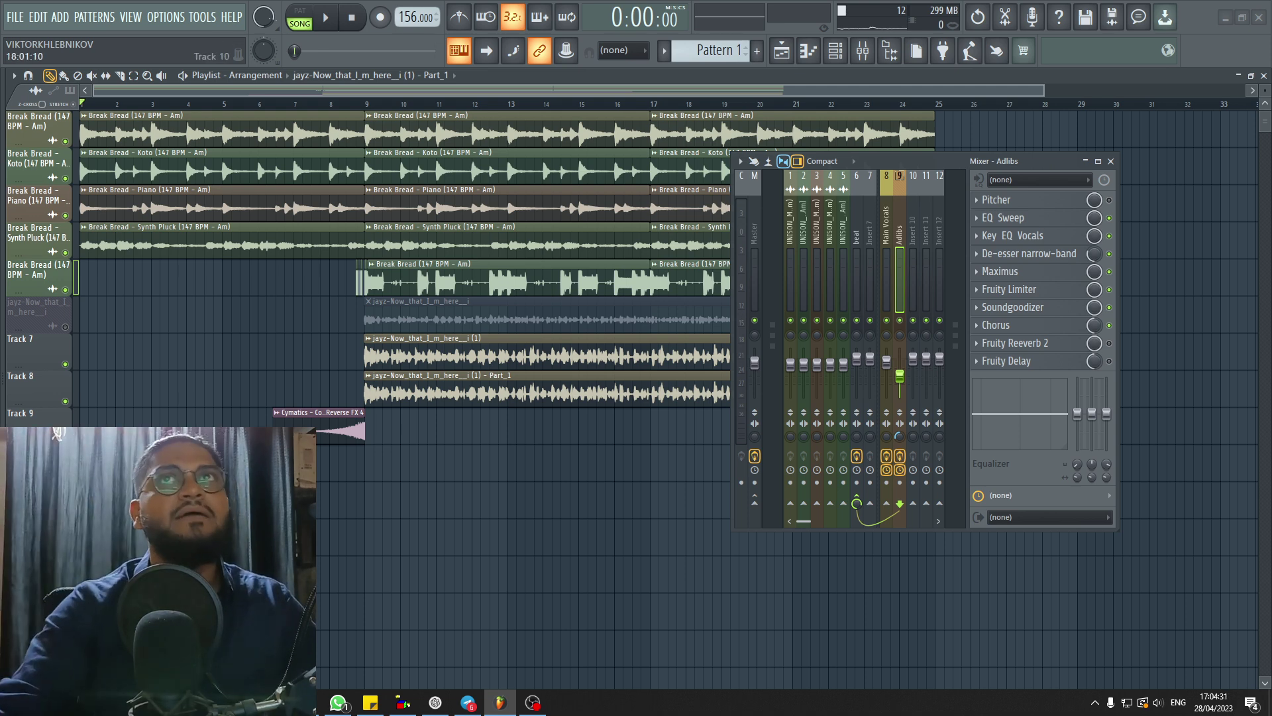
Step: Play the song, compare the Adlibs track with its effect slots disabled and enabled, and close the mixer
key("space")
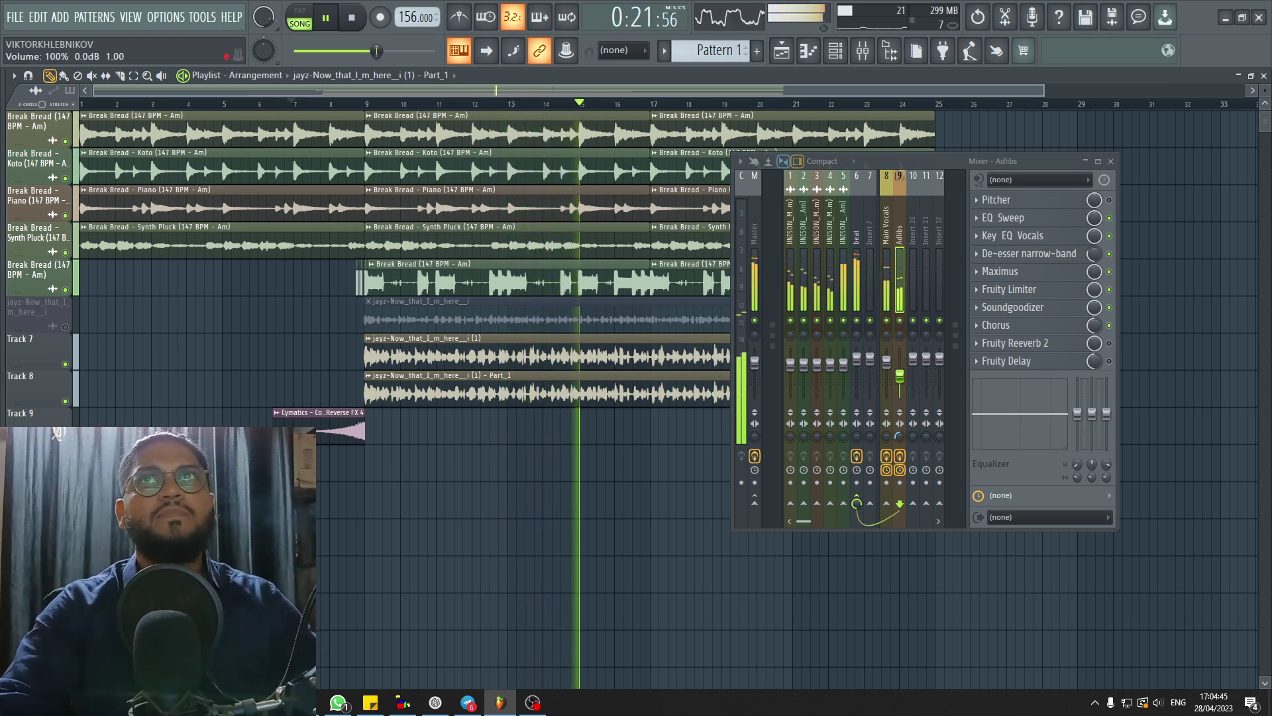
left_click(900, 456)
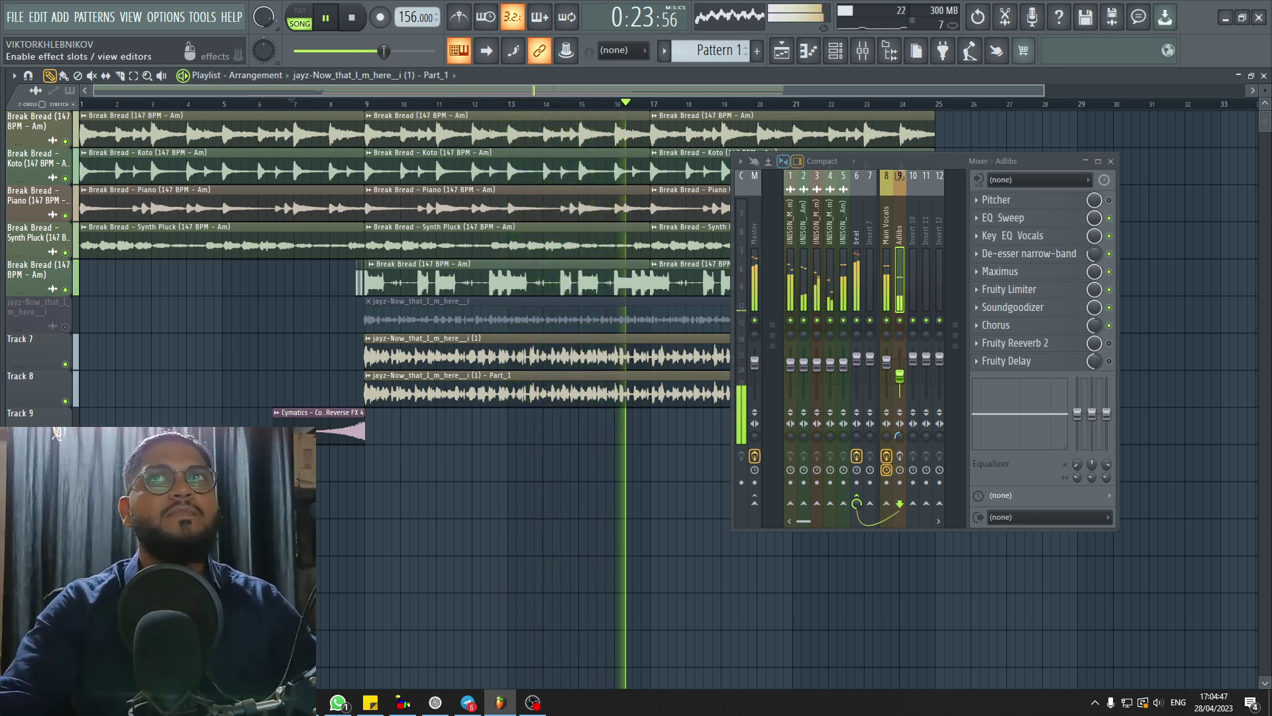
left_click(900, 456)
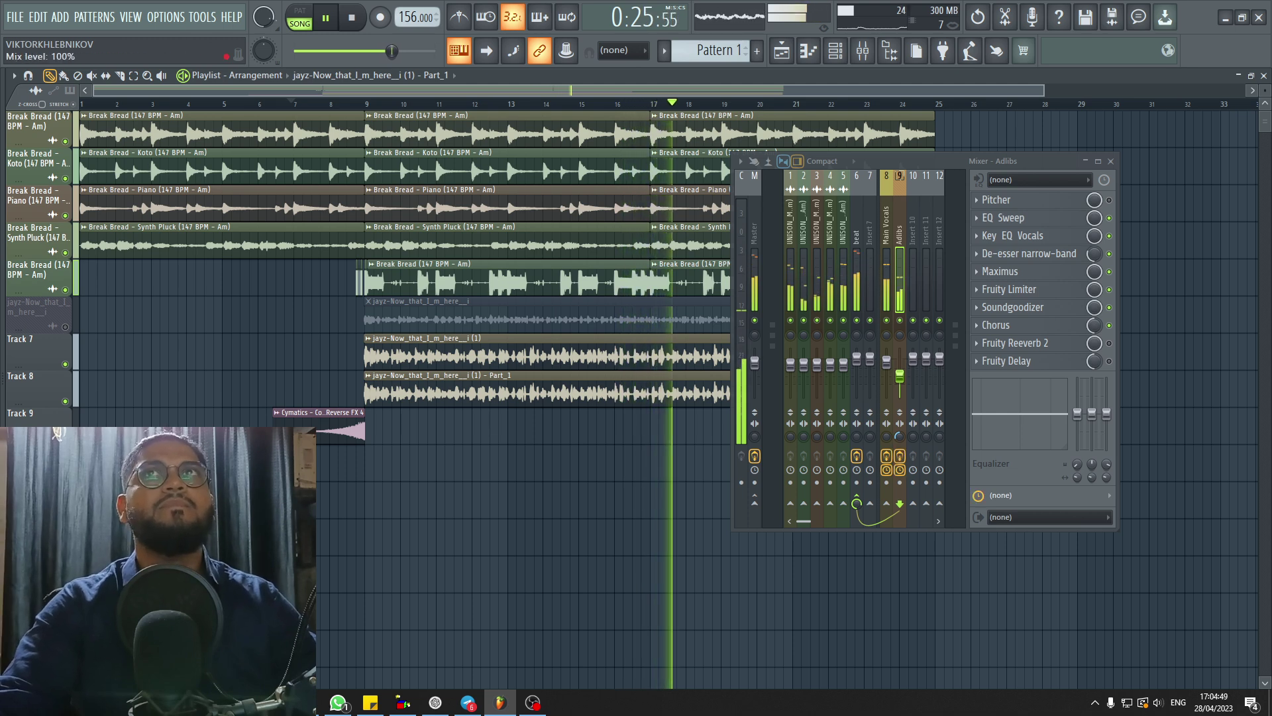
key("F9")
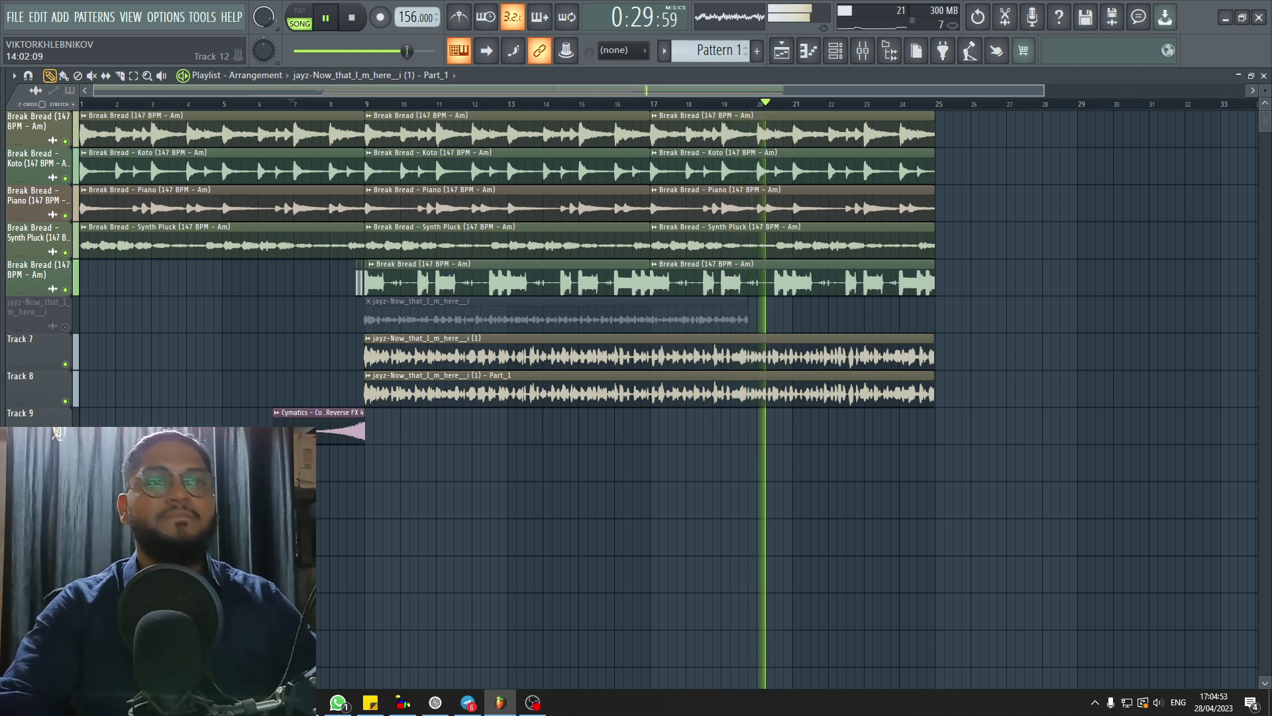
key("space")
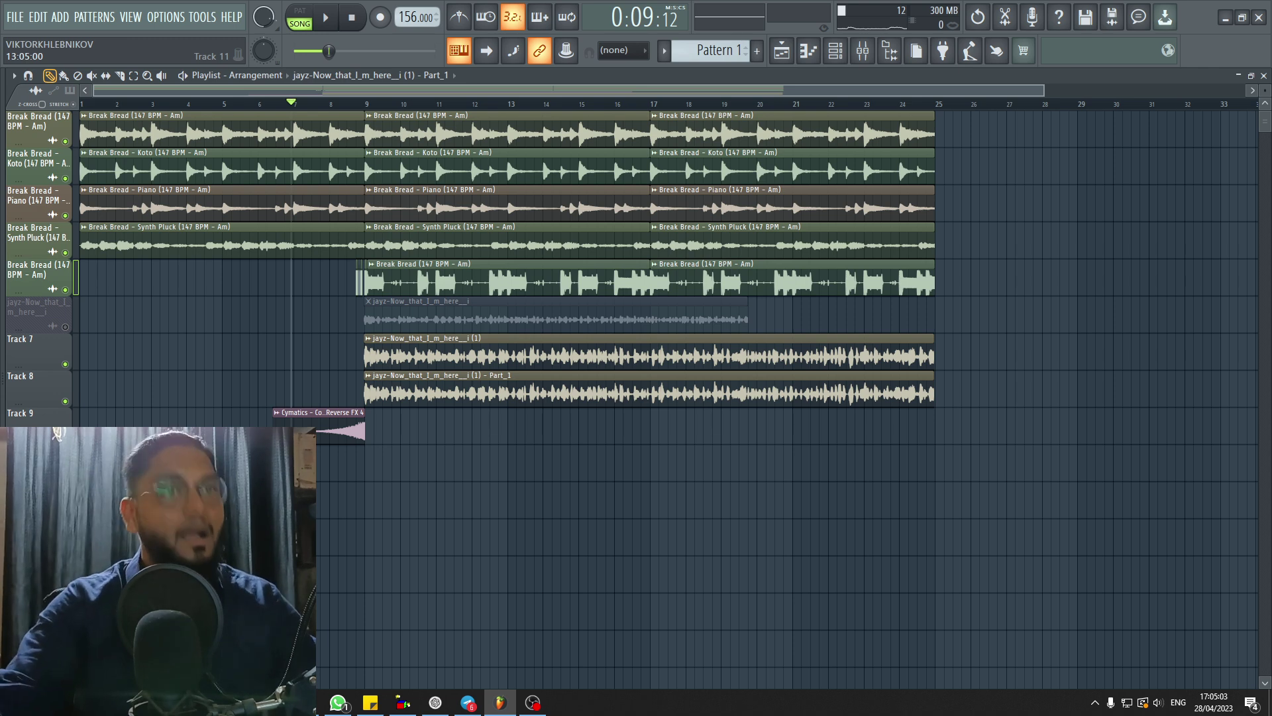
Step: Replace Newtone in the first effect slot of the Master mixer track with Ozone Pro and move its window aside
key("F9")
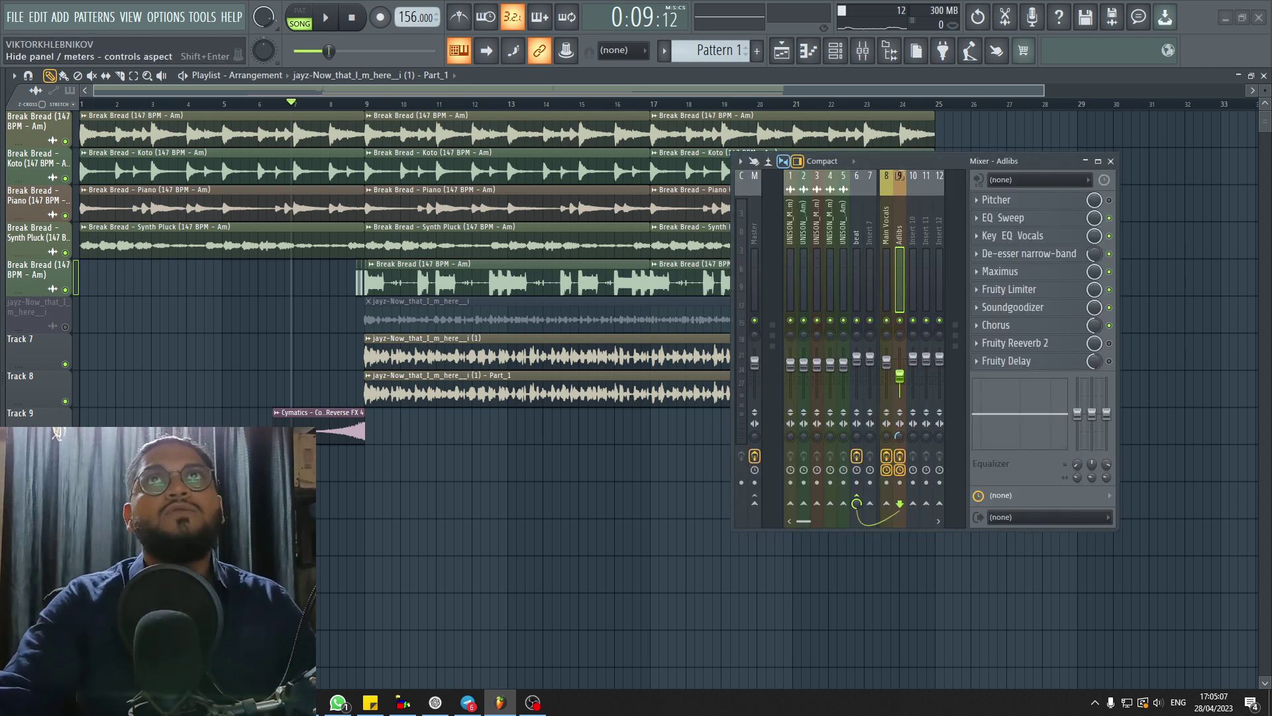
left_click(755, 278)
left_click(976, 199)
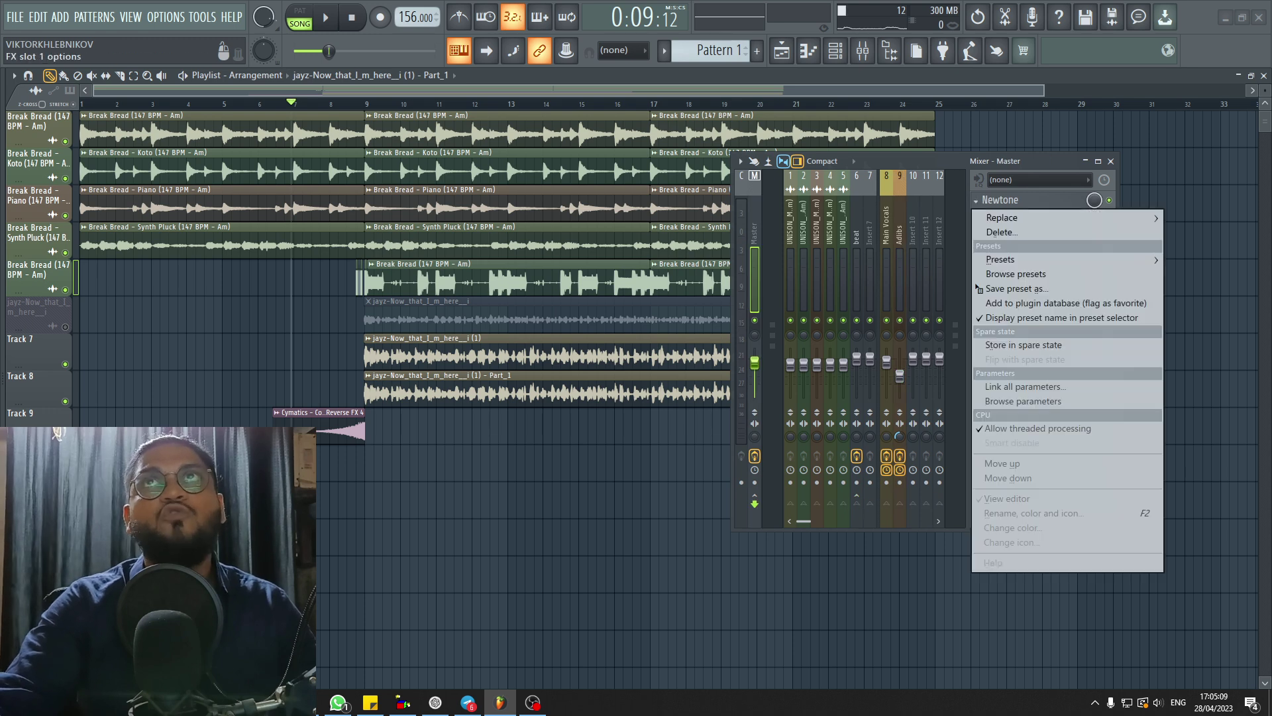
mouse_move(1004, 218)
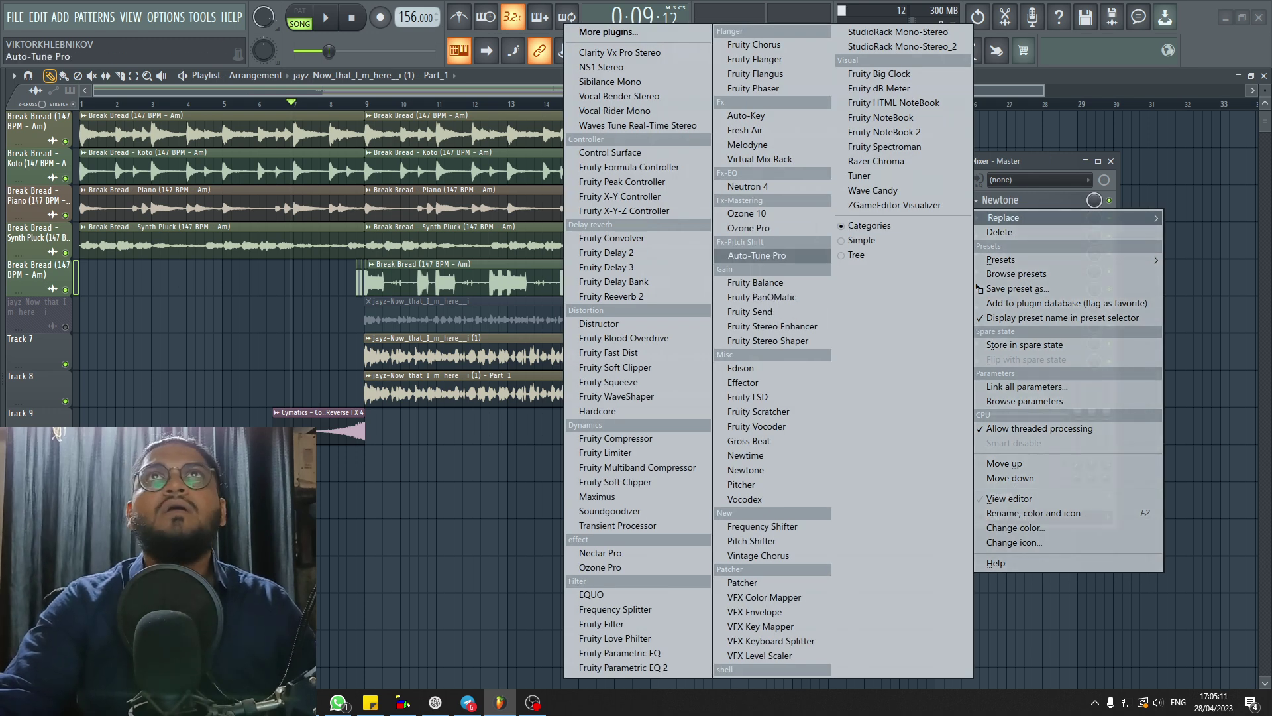
left_click(749, 228)
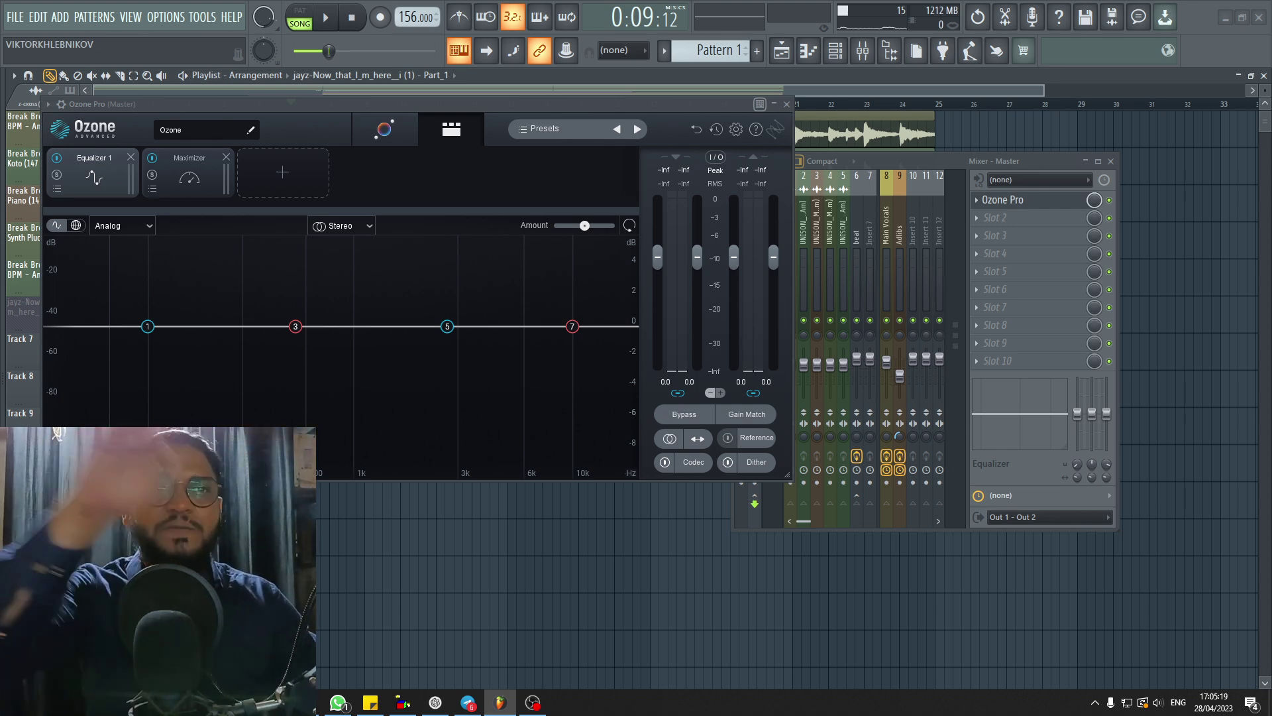
left_click_drag(477, 104, 848, 185)
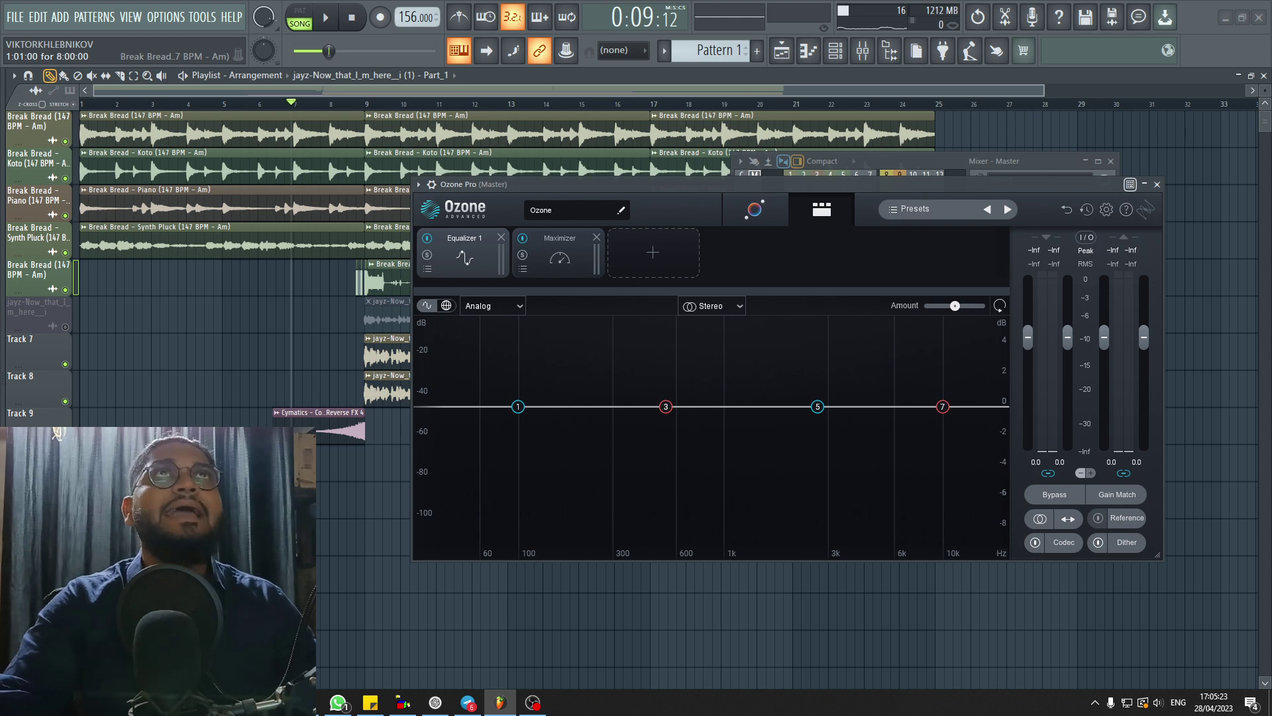
Step: Run Ozone's automatic mastering analysis on playback from just before bar 9, with the system volume lowered
left_click_drag(347, 104, 352, 104)
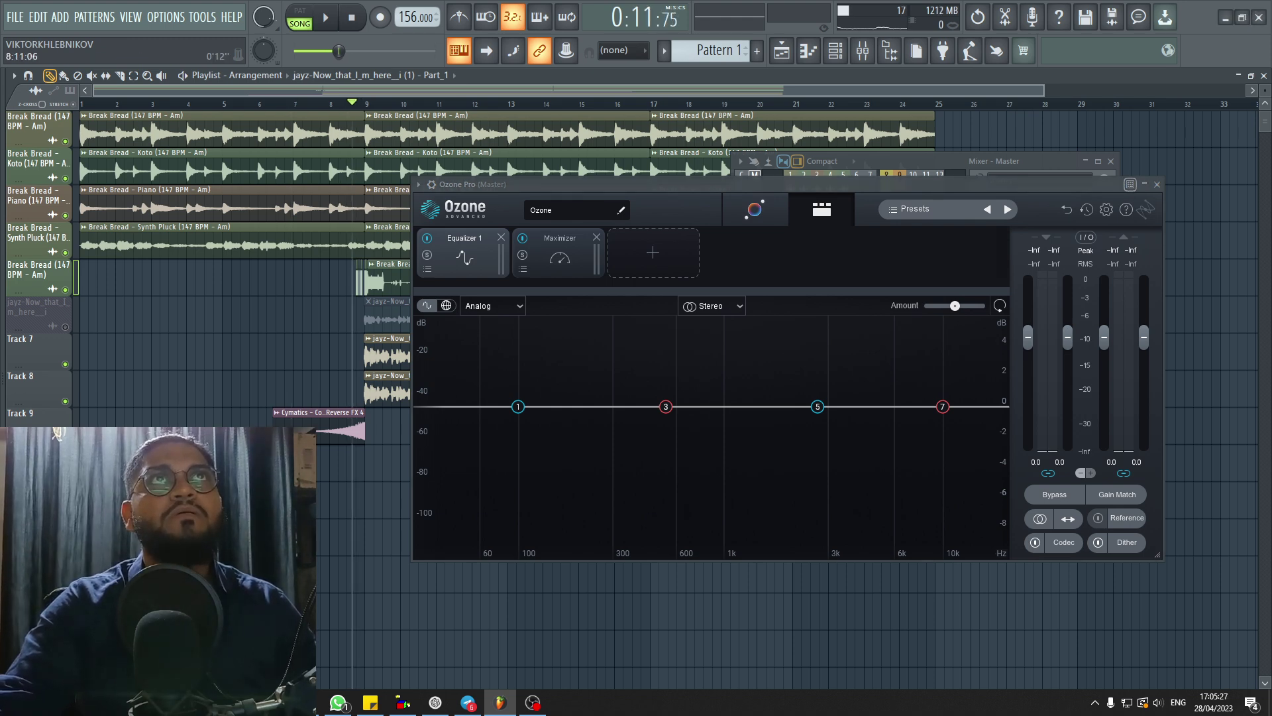
left_click(754, 210)
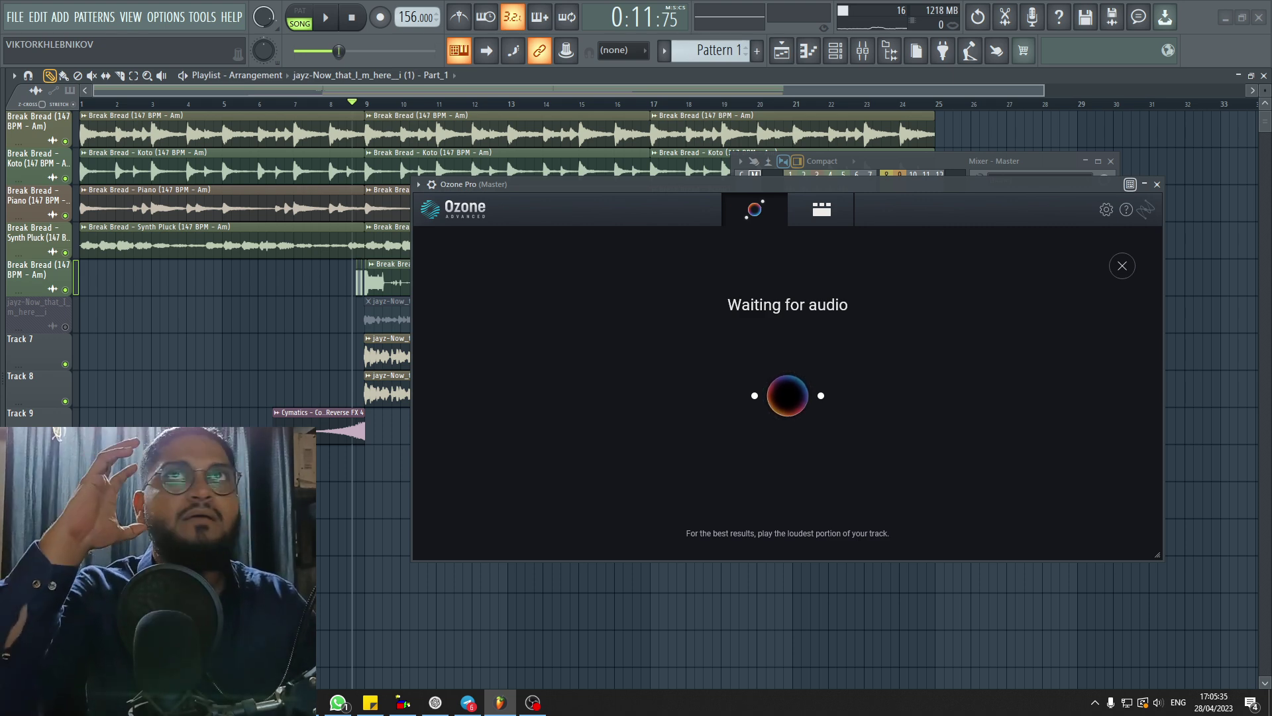
key("space")
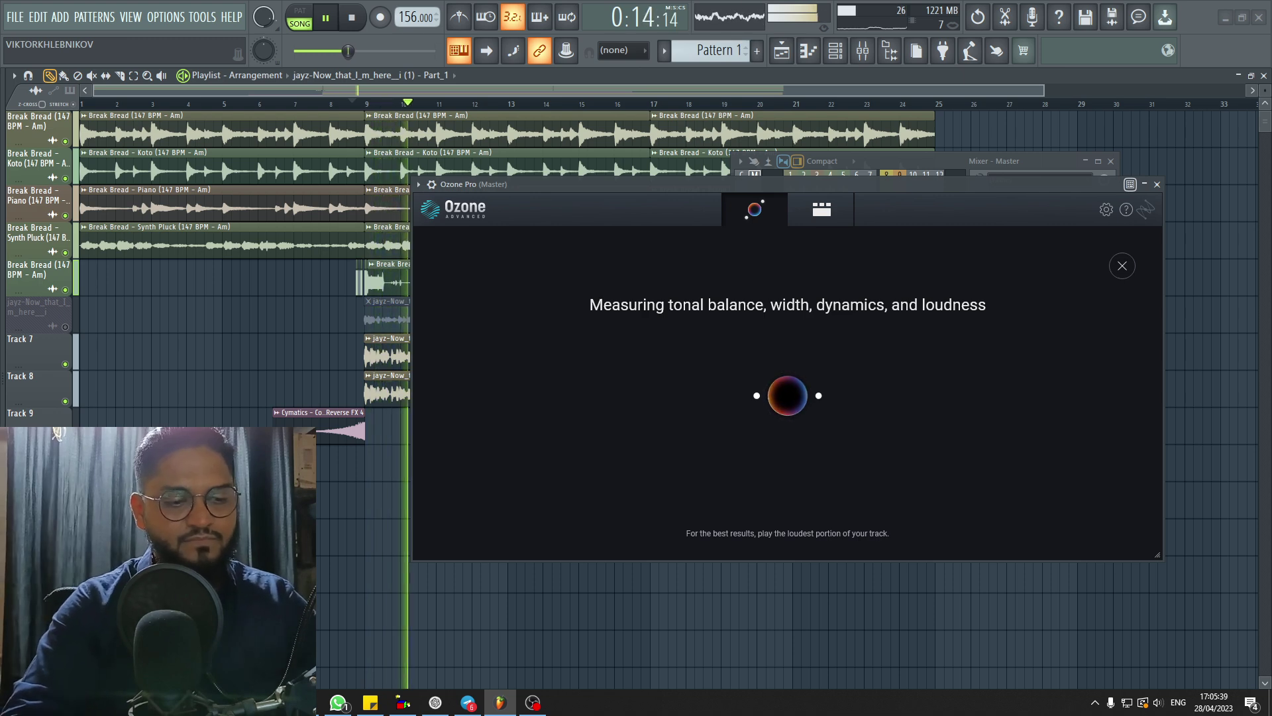
key("XF86AudioLowerVolume")
key("XF86AudioLowerVolume")
key("XF86AudioLowerVolume")
key("XF86AudioLowerVolume")
key("XF86AudioLowerVolume")
key("XF86AudioLowerVolume")
key("XF86AudioLowerVolume")
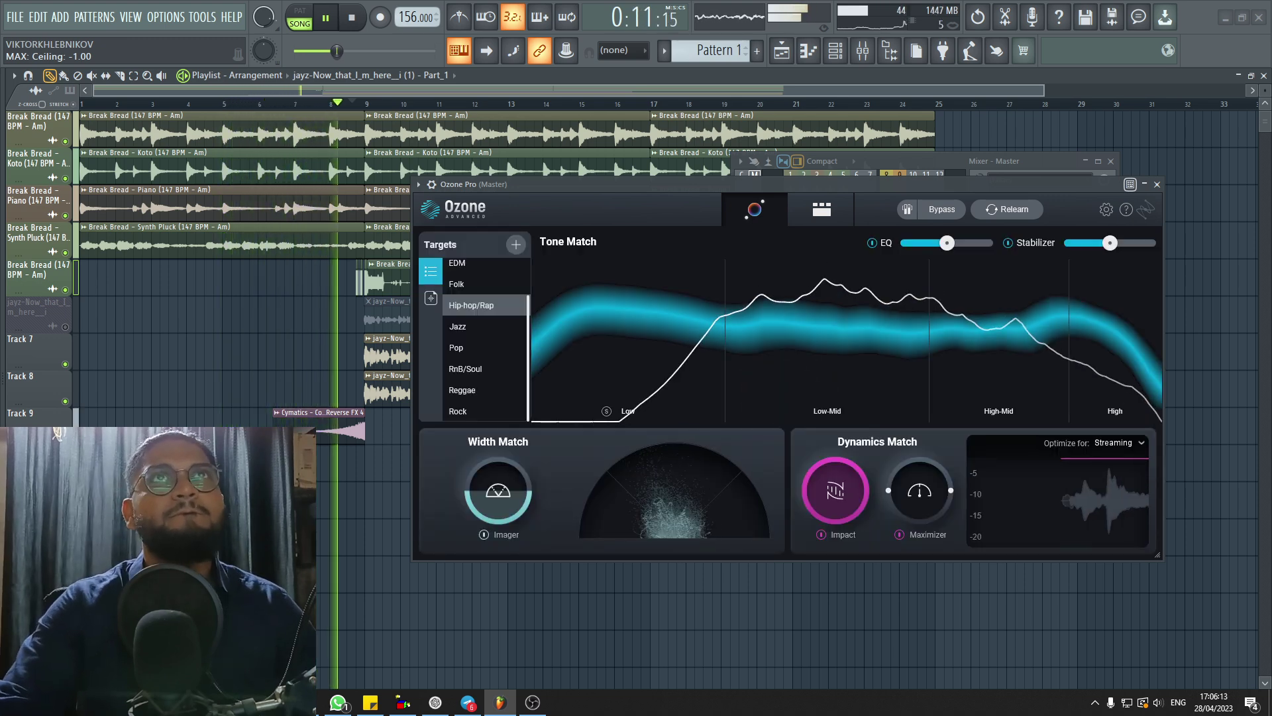
key("space")
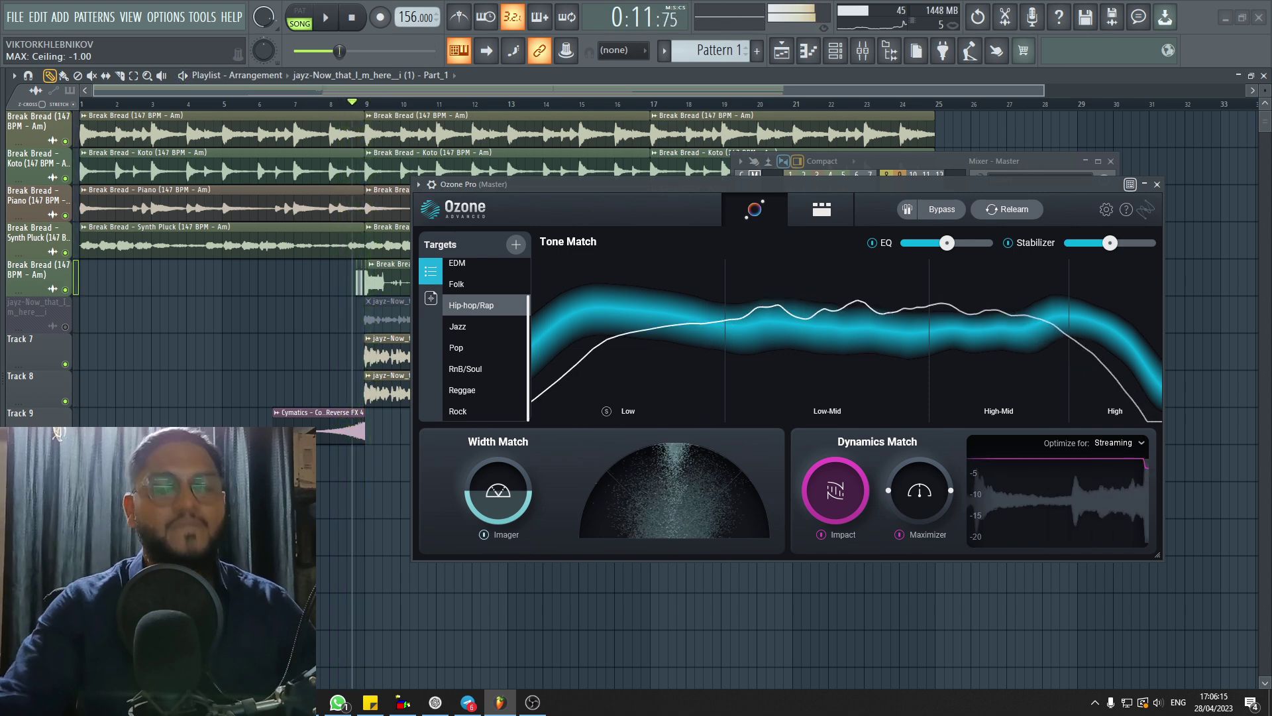
Step: Raise the system volume to 40 and play the mastered song from just before bar 9
key("XF86AudioRaiseVolume")
key("XF86AudioRaiseVolume")
key("XF86AudioRaiseVolume")
key("XF86AudioRaiseVolume")
key("XF86AudioRaiseVolume")
key("XF86AudioRaiseVolume")
key("XF86AudioRaiseVolume")
key("XF86AudioRaiseVolume")
key("XF86AudioRaiseVolume")
key("XF86AudioRaiseVolume")
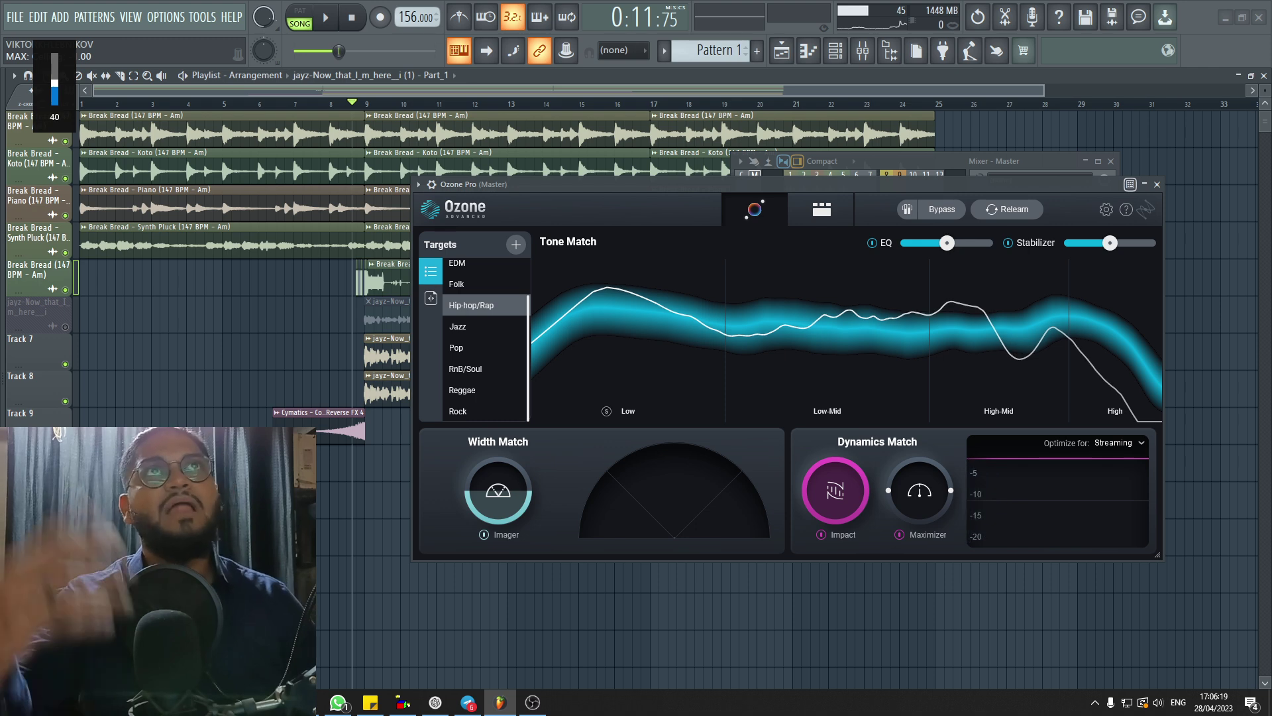
key("space")
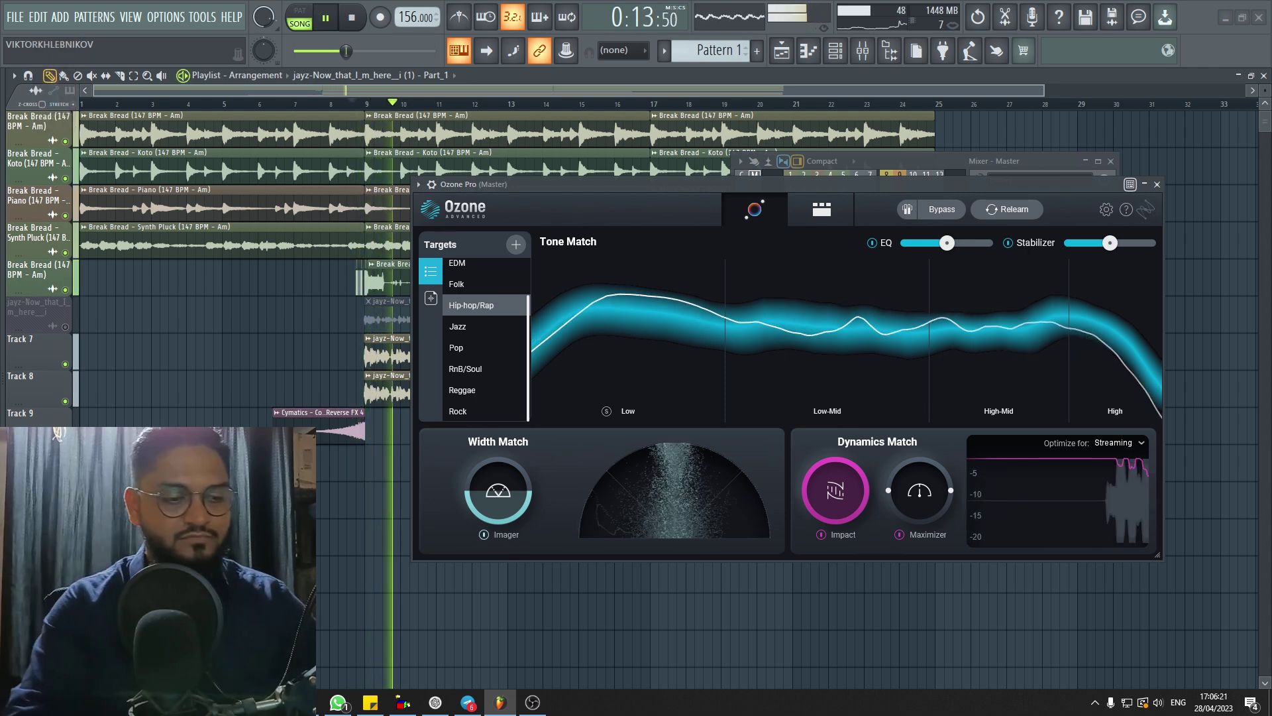
Step: Lower the system volume while listening to the mastered song, and stop playback
key("XF86AudioLowerVolume")
key("XF86AudioLowerVolume")
key("XF86AudioLowerVolume")
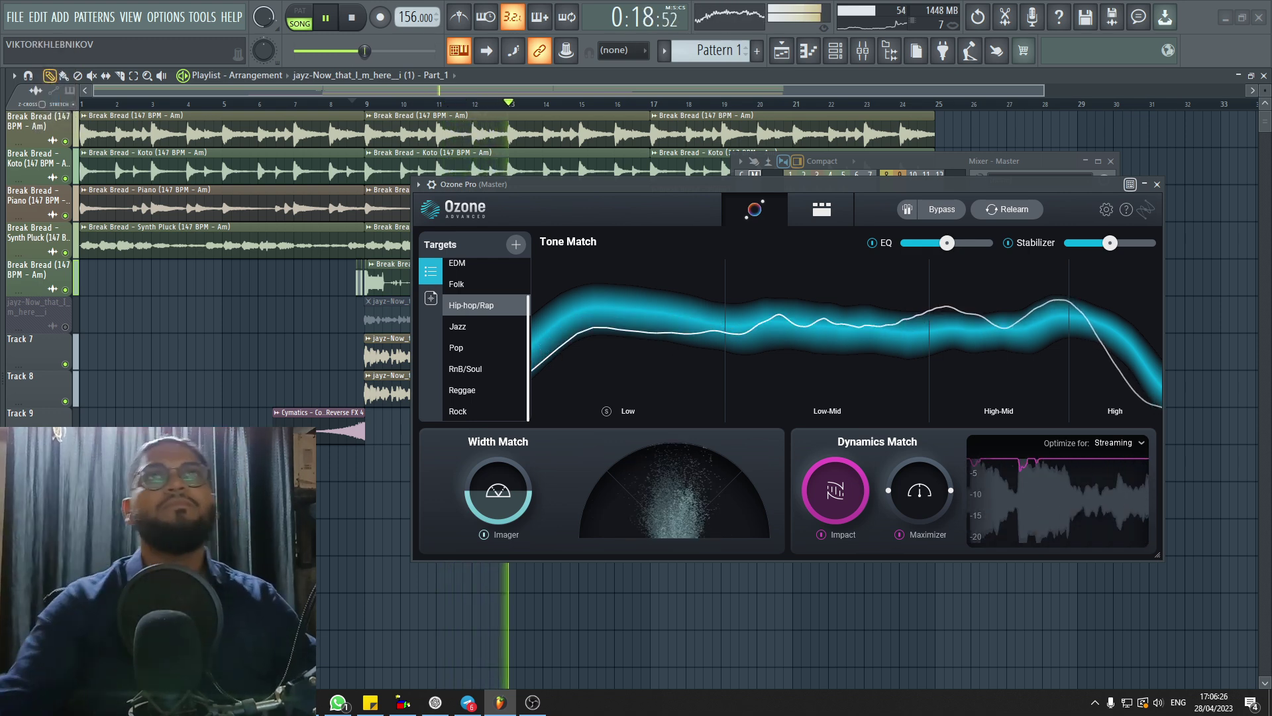
key("space")
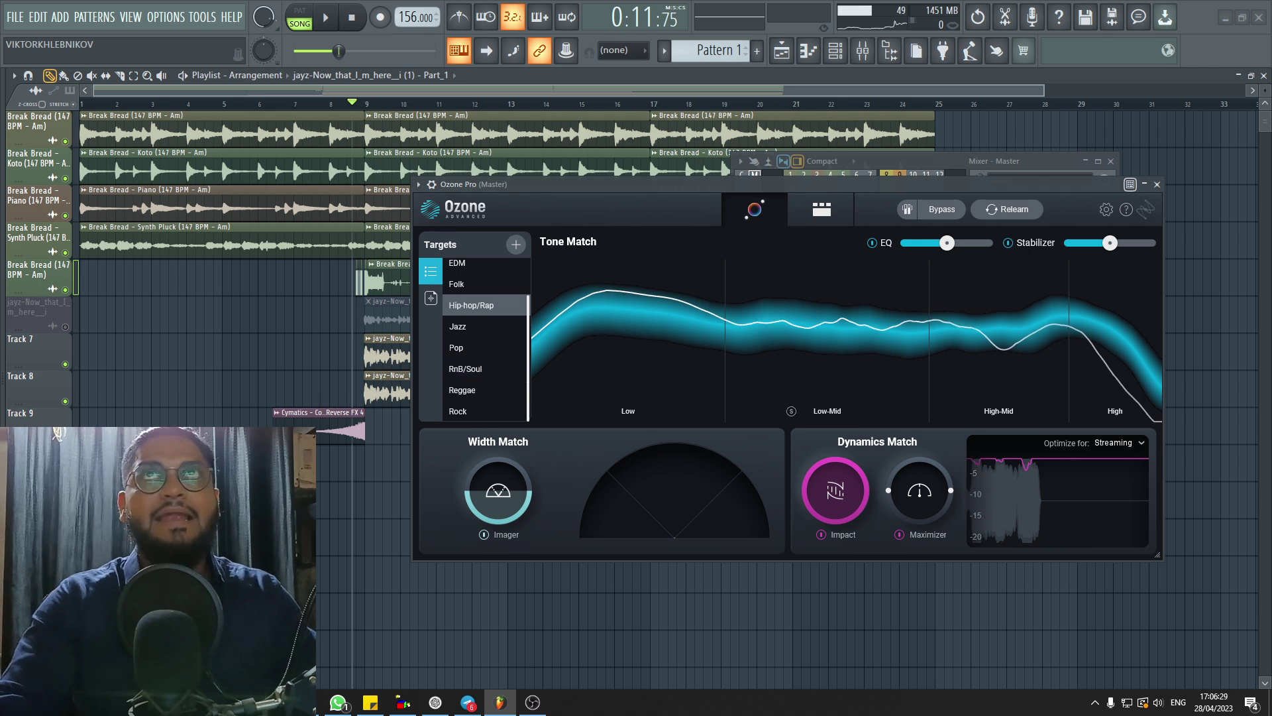
Step: Open Ozone Pro's detailed module view, reposition its window and enable Gain Match
left_click(821, 209)
left_click_drag(812, 184, 762, 200)
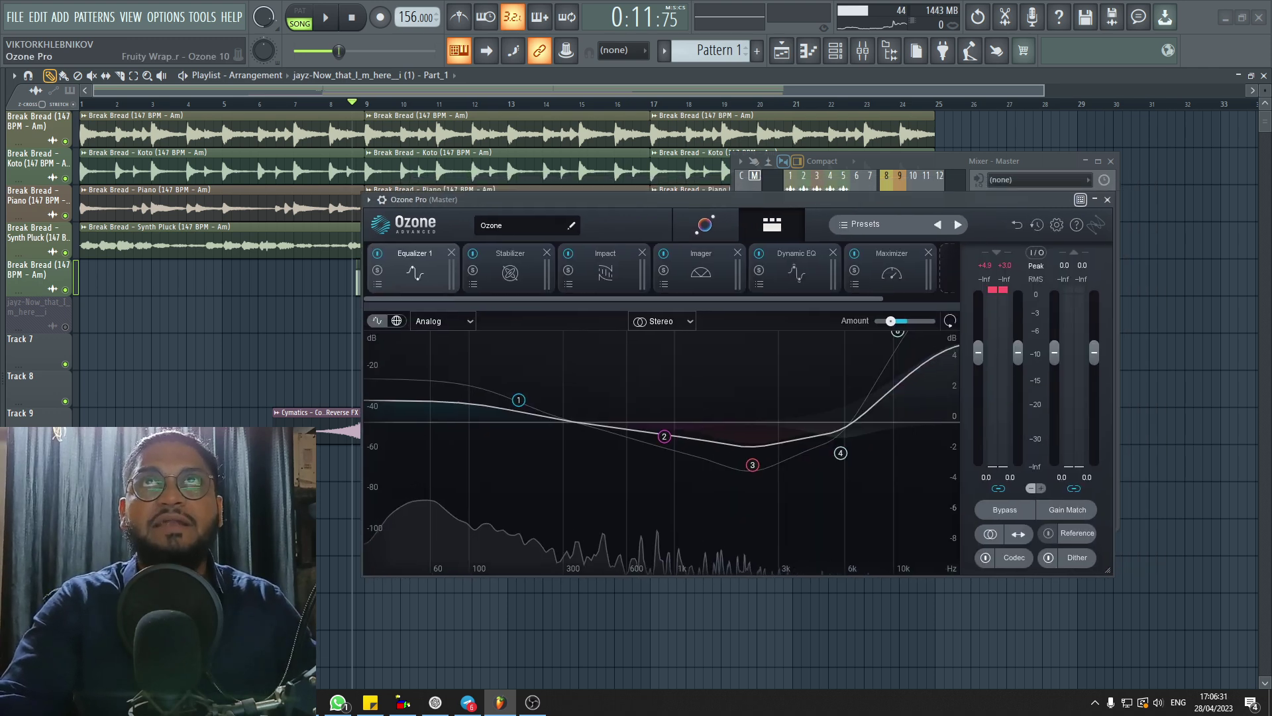
left_click(1067, 509)
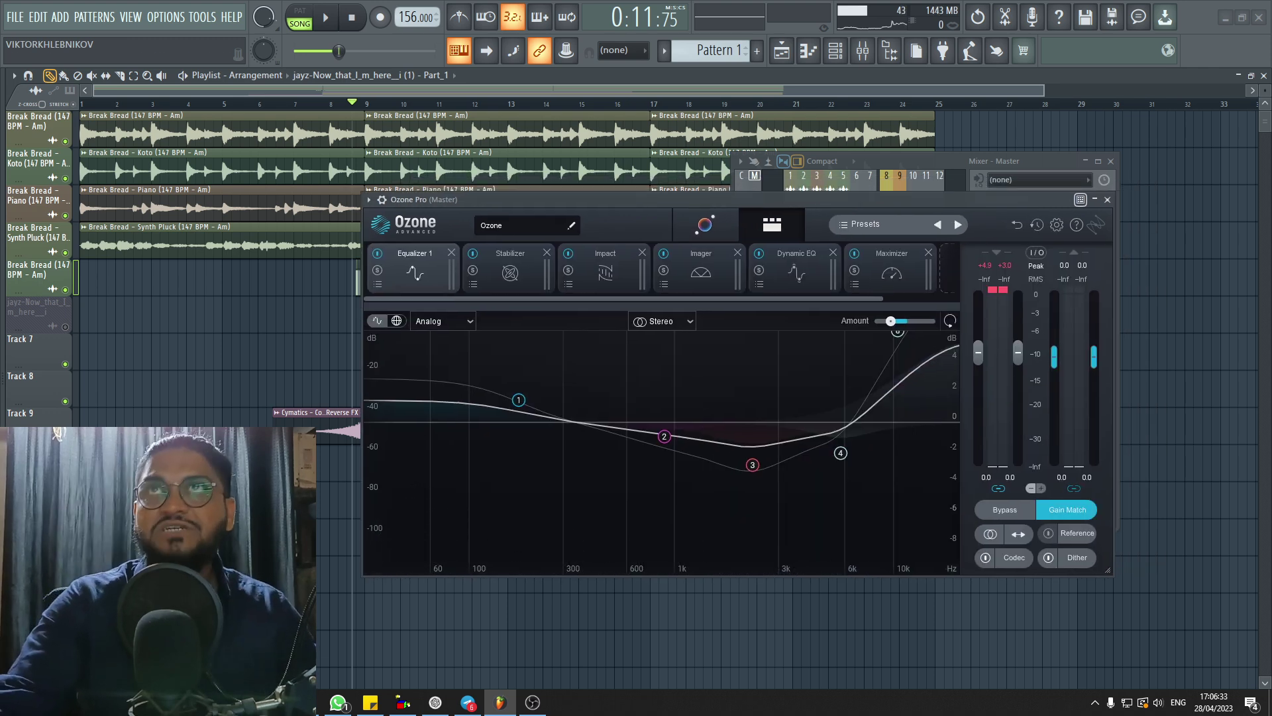
Step: Add an Exciter module to the end of the Ozone chain and load its General Presence preset
left_click_drag(845, 299, 922, 299)
left_click(916, 267)
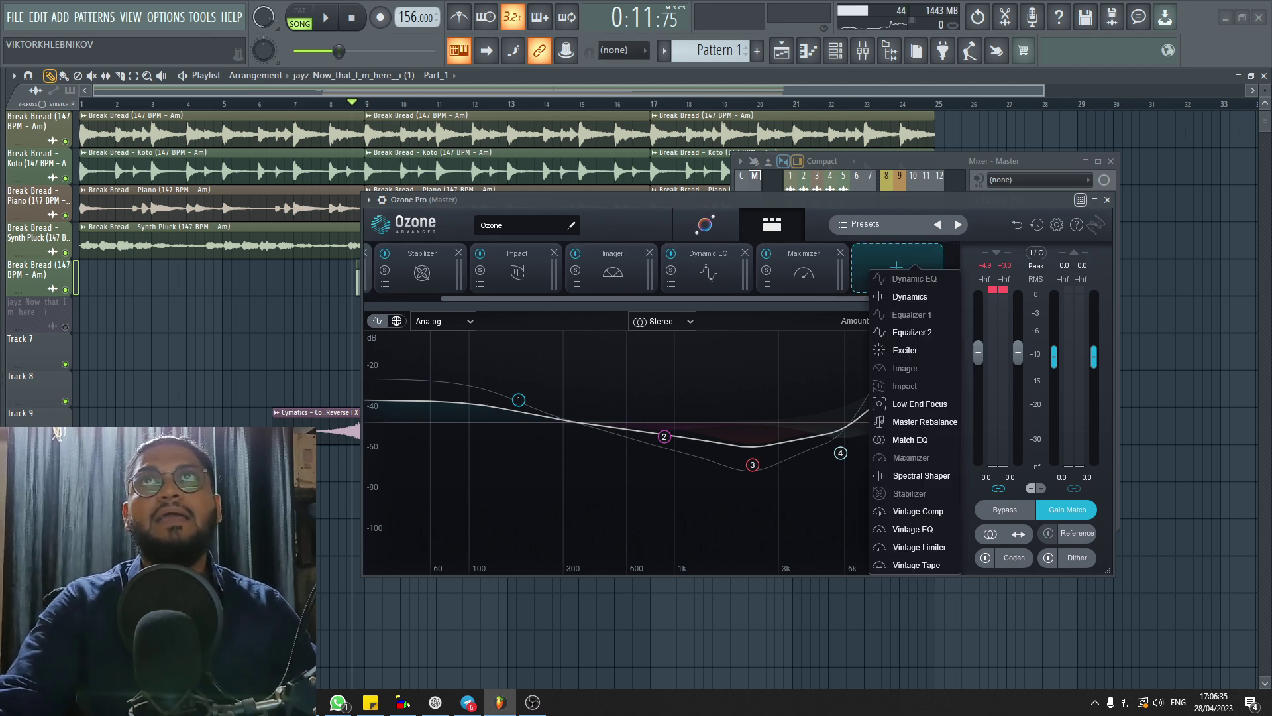
left_click(901, 349)
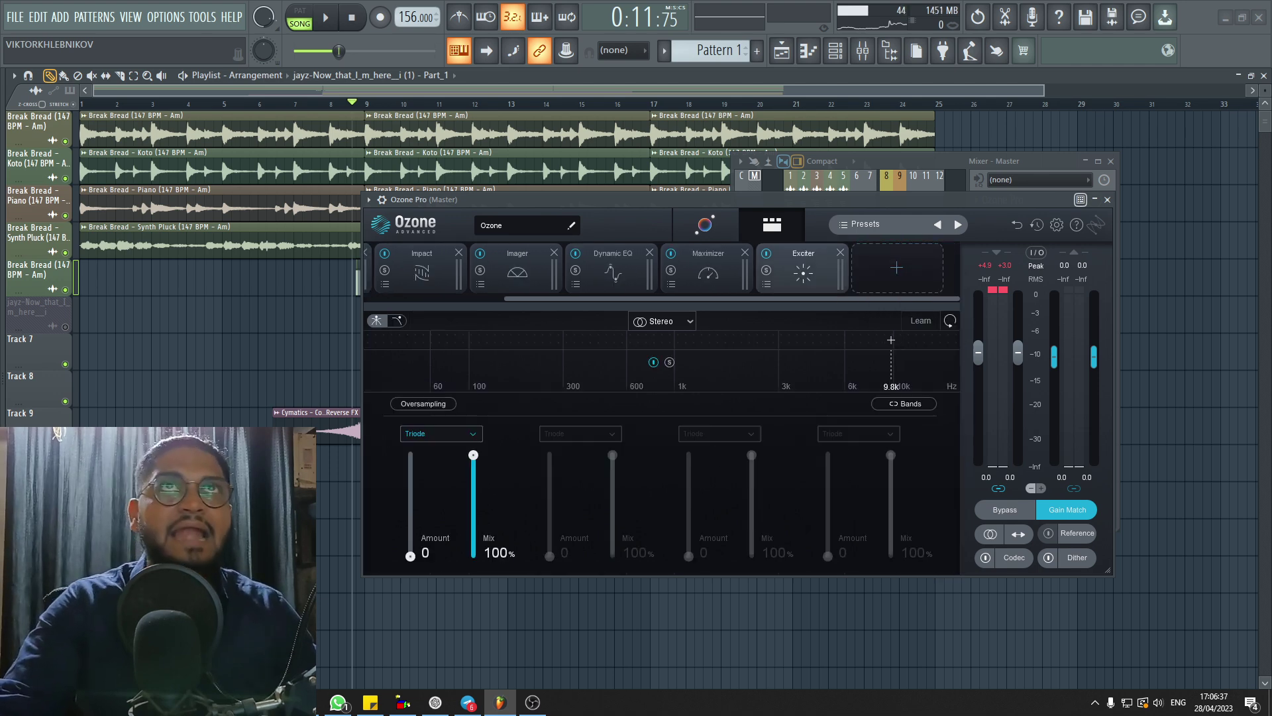
left_click(767, 285)
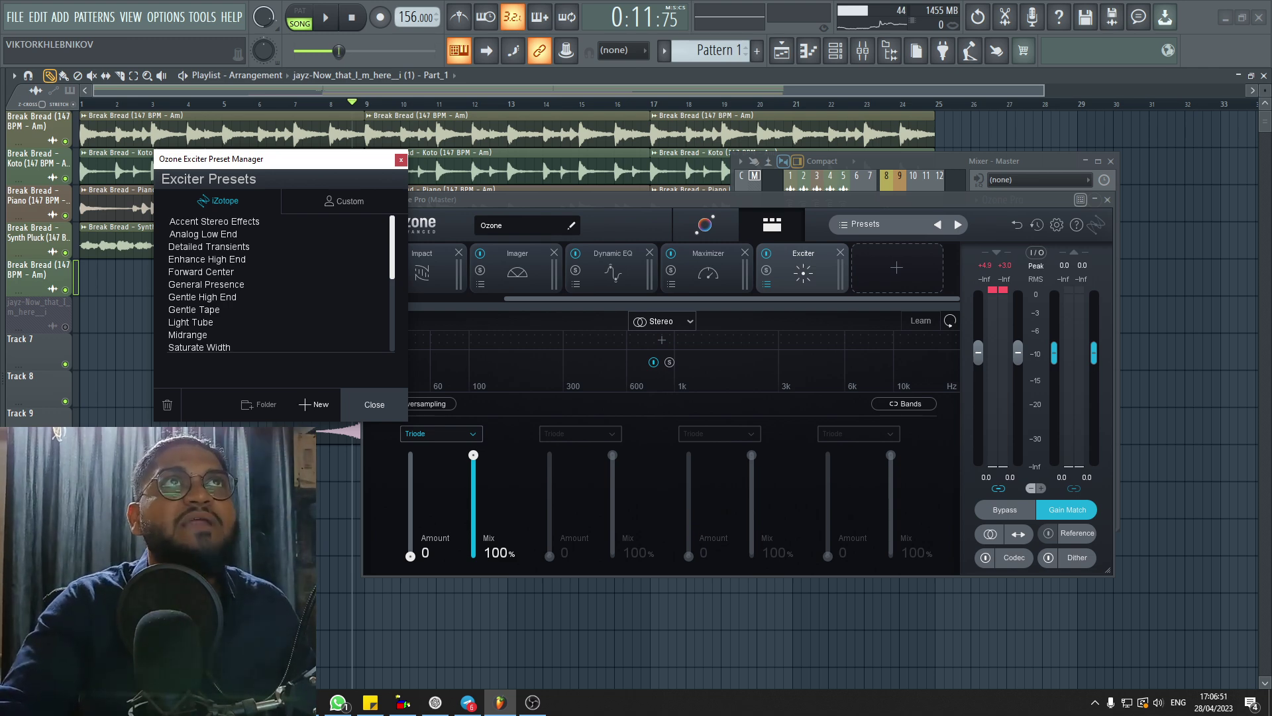
left_click(206, 285)
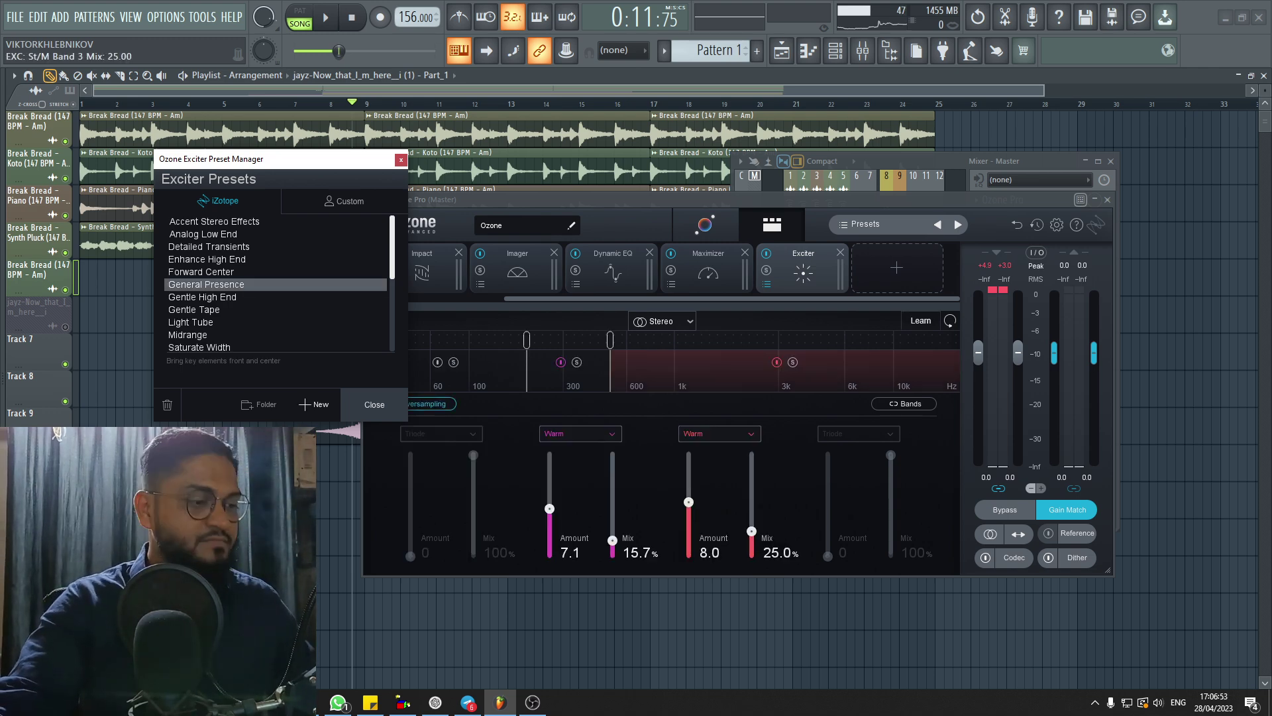
left_click(375, 404)
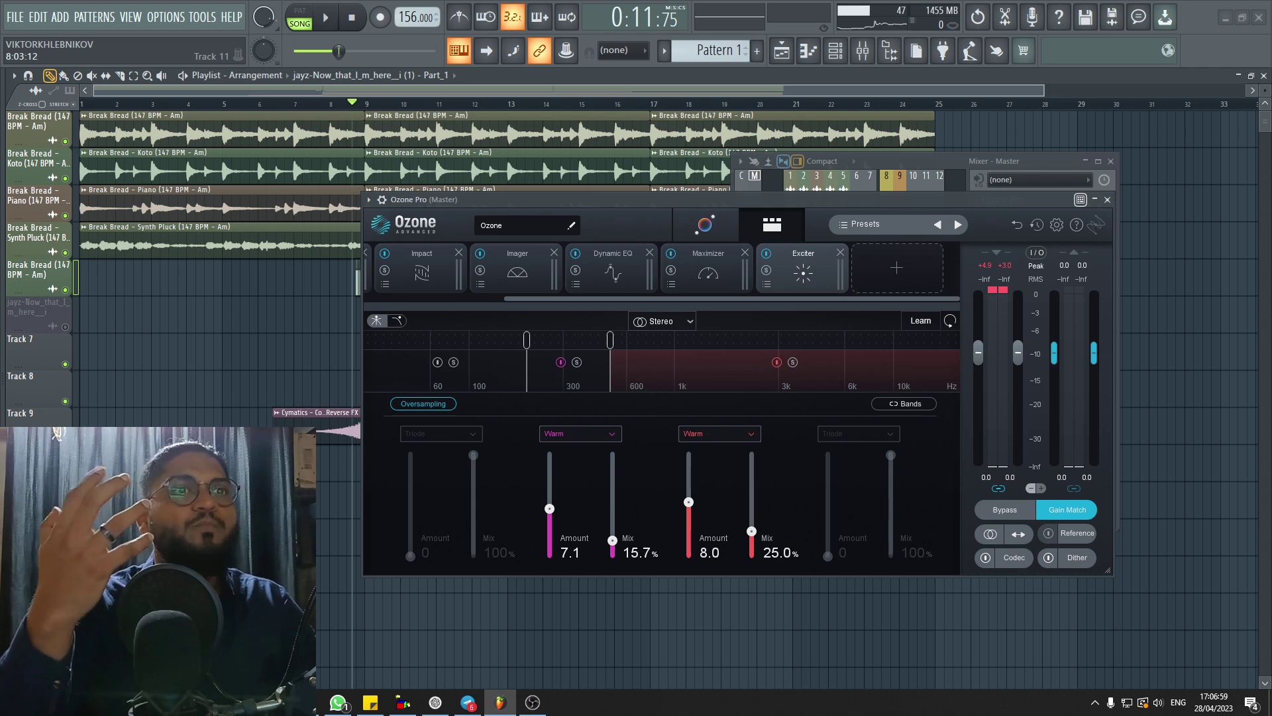
Step: Play the song with the Exciter active, then stop playback and close the Ozone window
key("space")
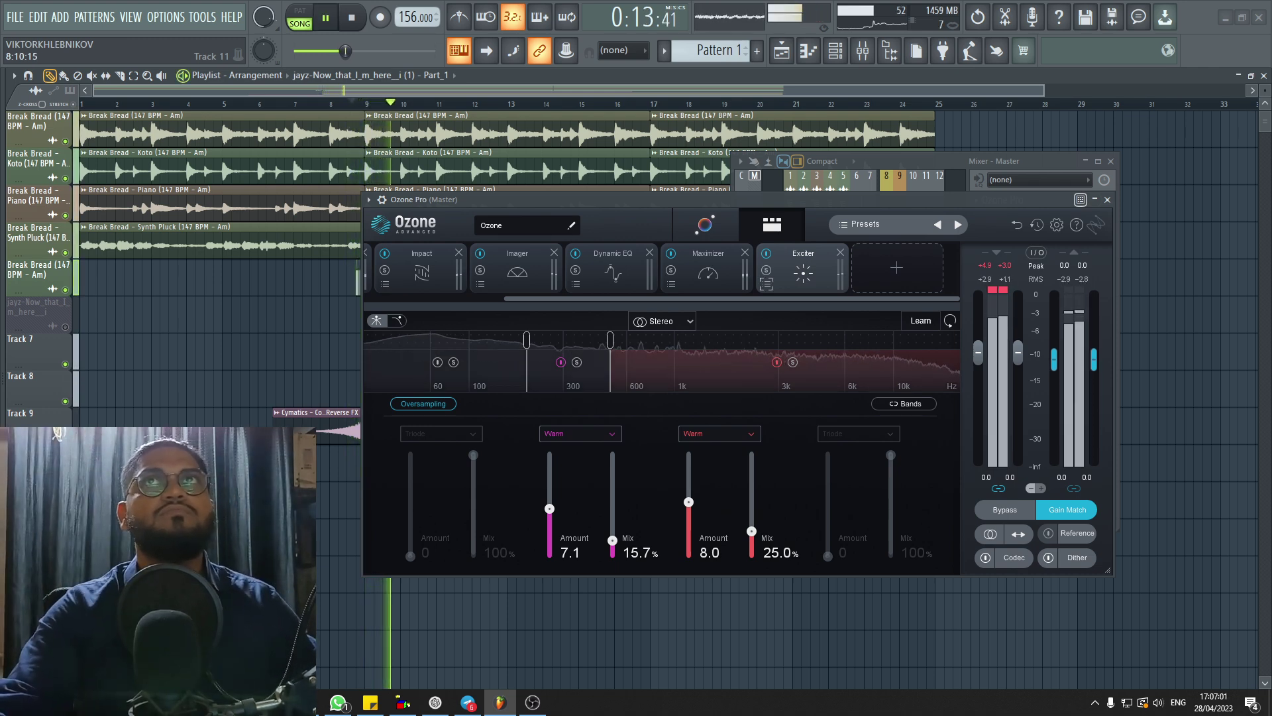
left_click_drag(530, 199, 523, 233)
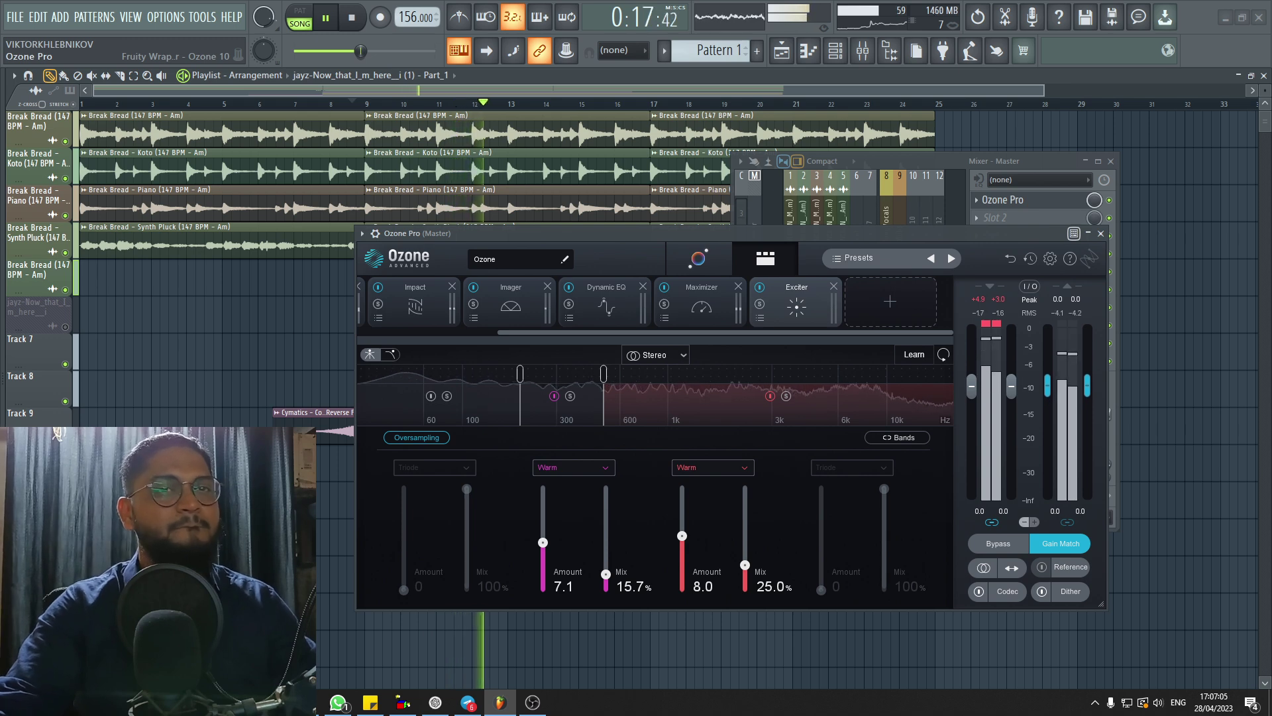
key("space")
left_click(1111, 161)
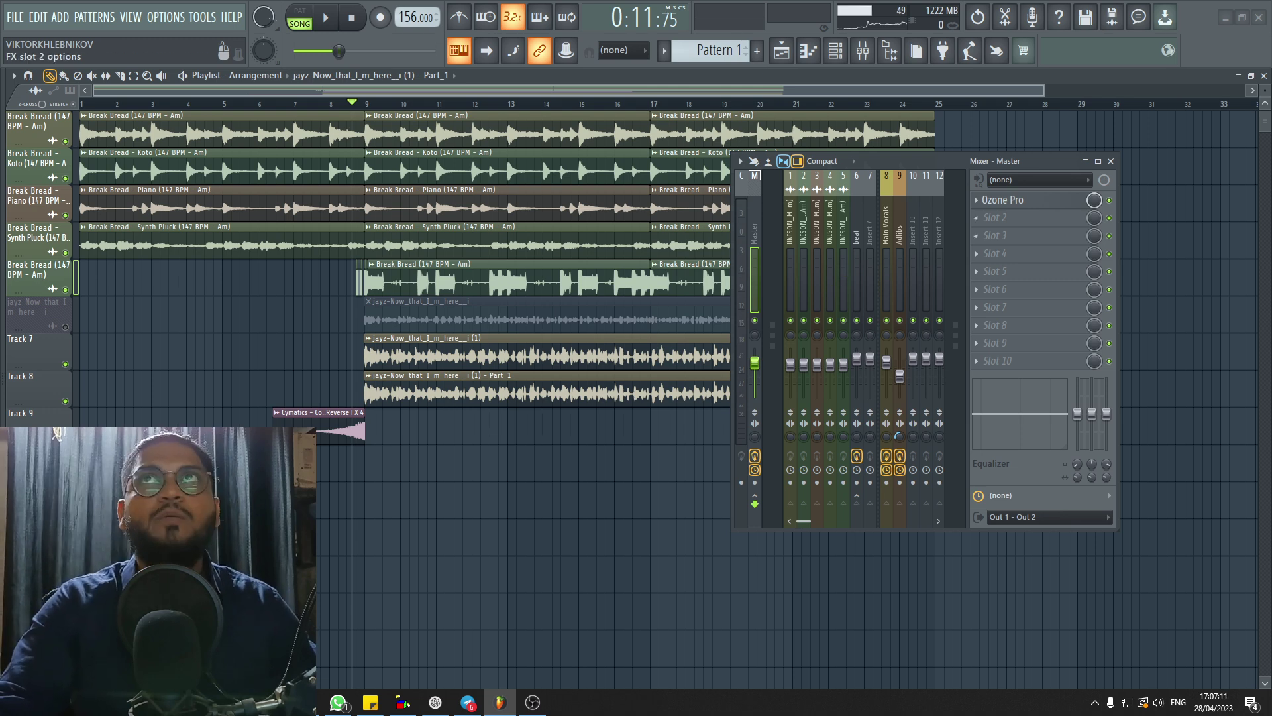
Step: Load Fruity Limiter into the second effect slot of the Master track and move its window beside the mixer
left_click(980, 218)
mouse_move(1001, 235)
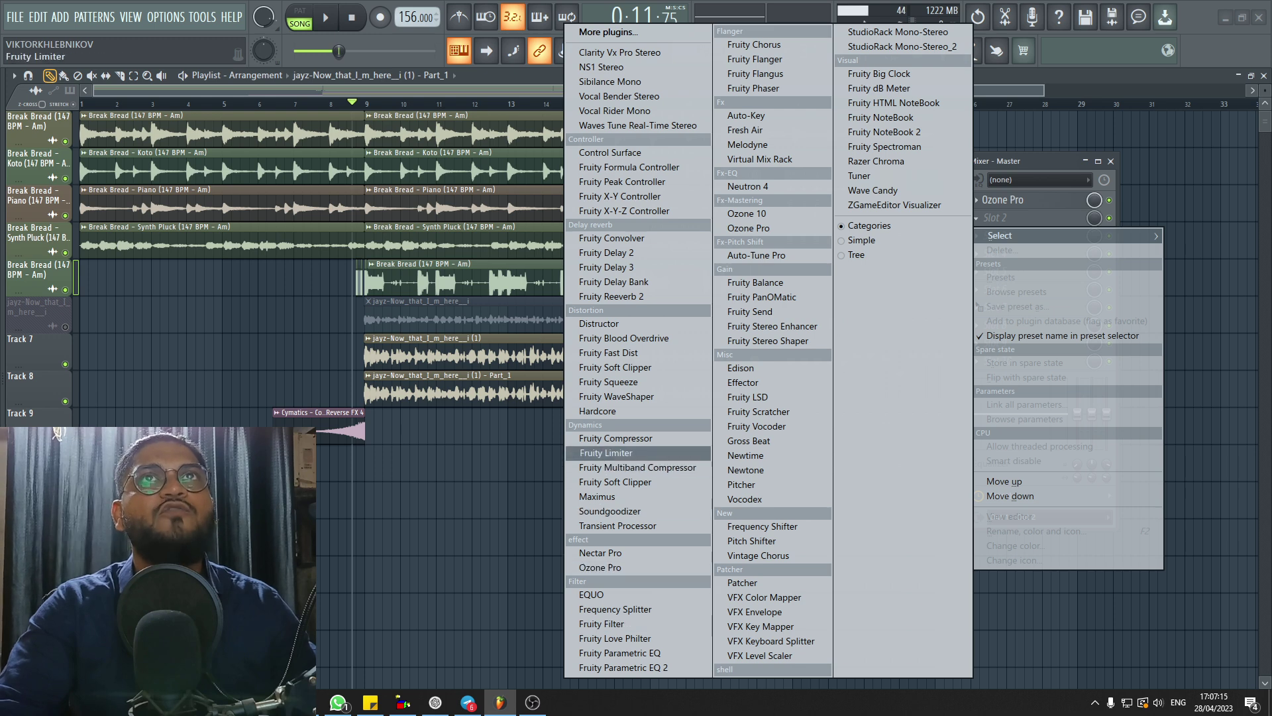
left_click(604, 452)
left_click_drag(278, 121, 815, 155)
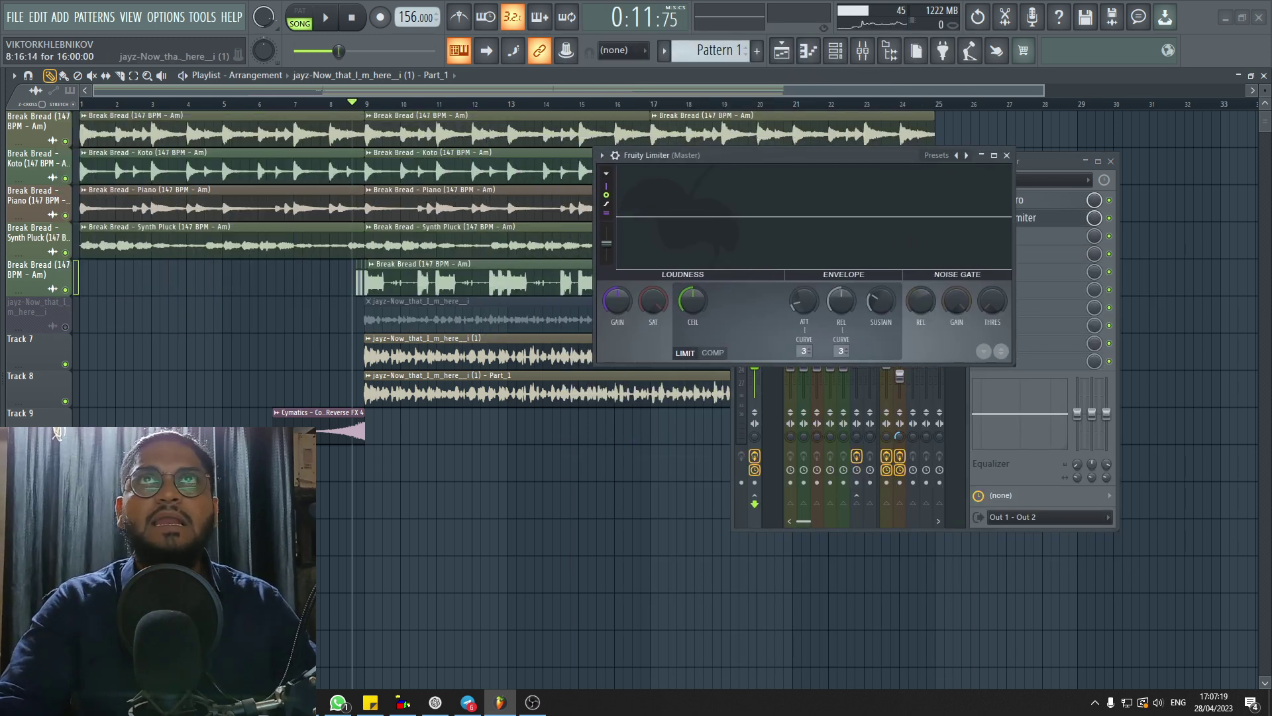
Step: Switch Fruity Limiter to compressor mode and raise its loudness gain to 5.5 dB
left_click(713, 354)
left_click_drag(617, 301, 617, 273)
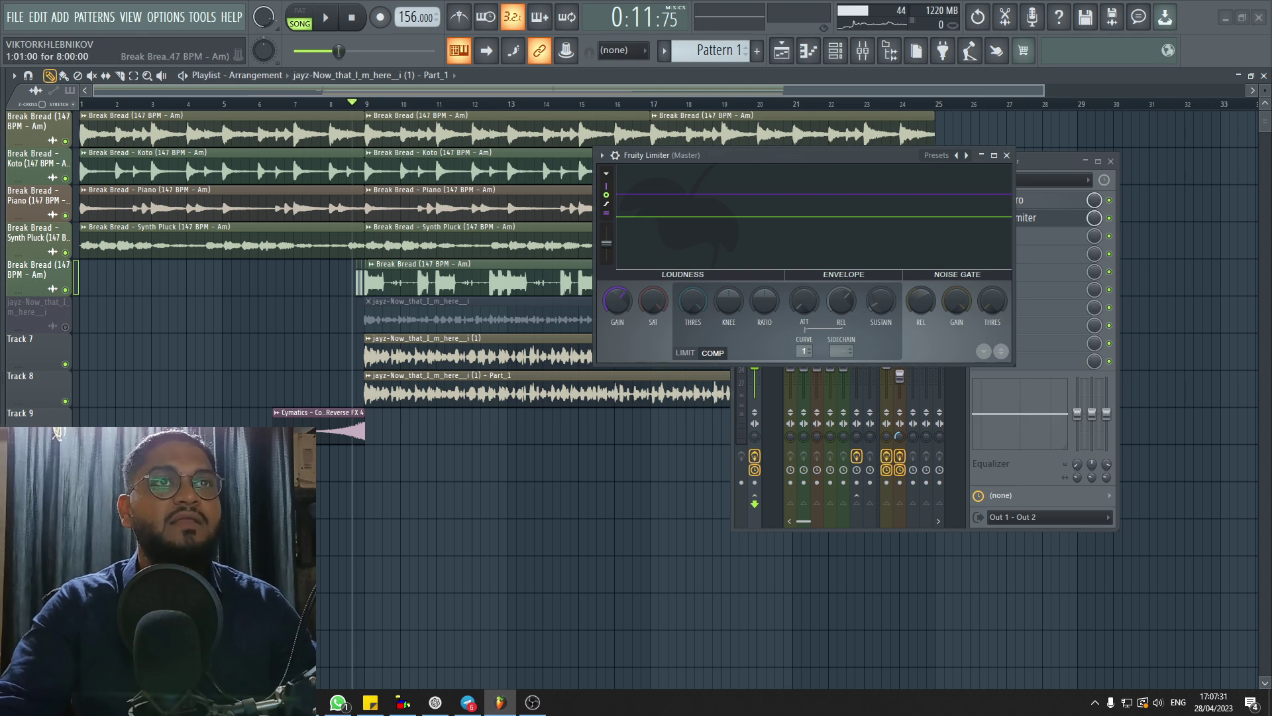
left_click(532, 702)
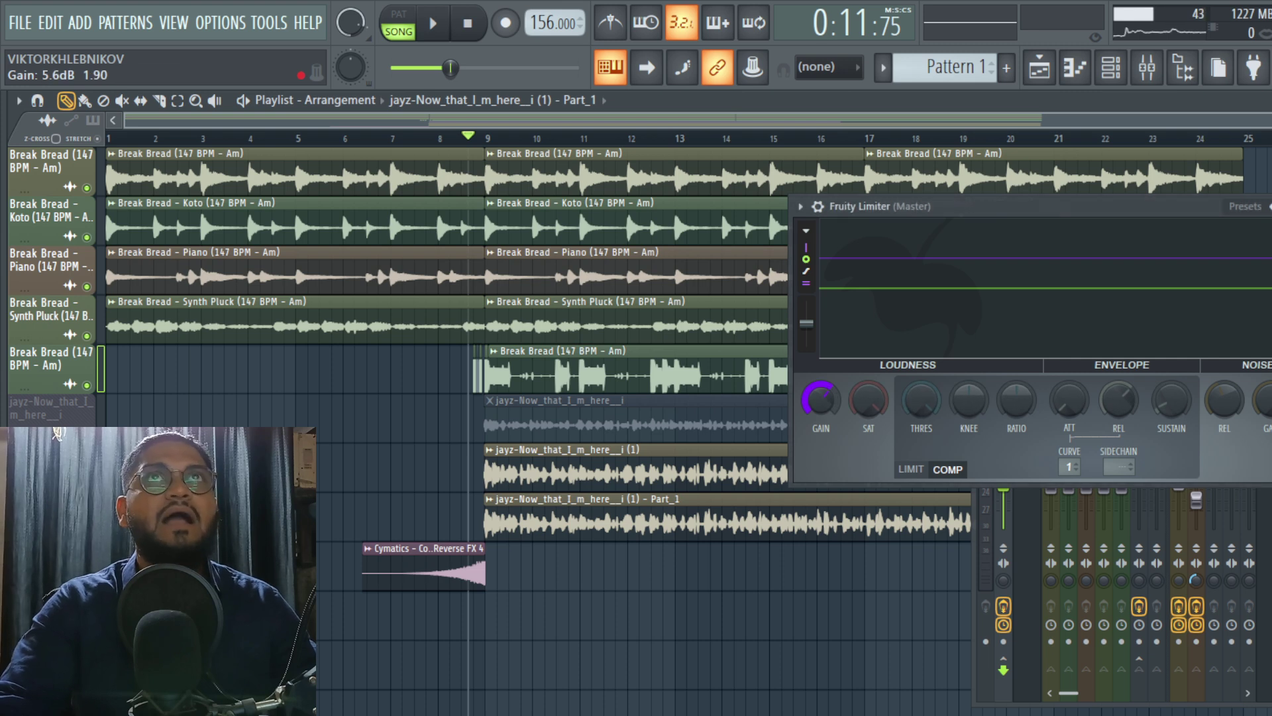
left_click_drag(821, 401, 821, 400)
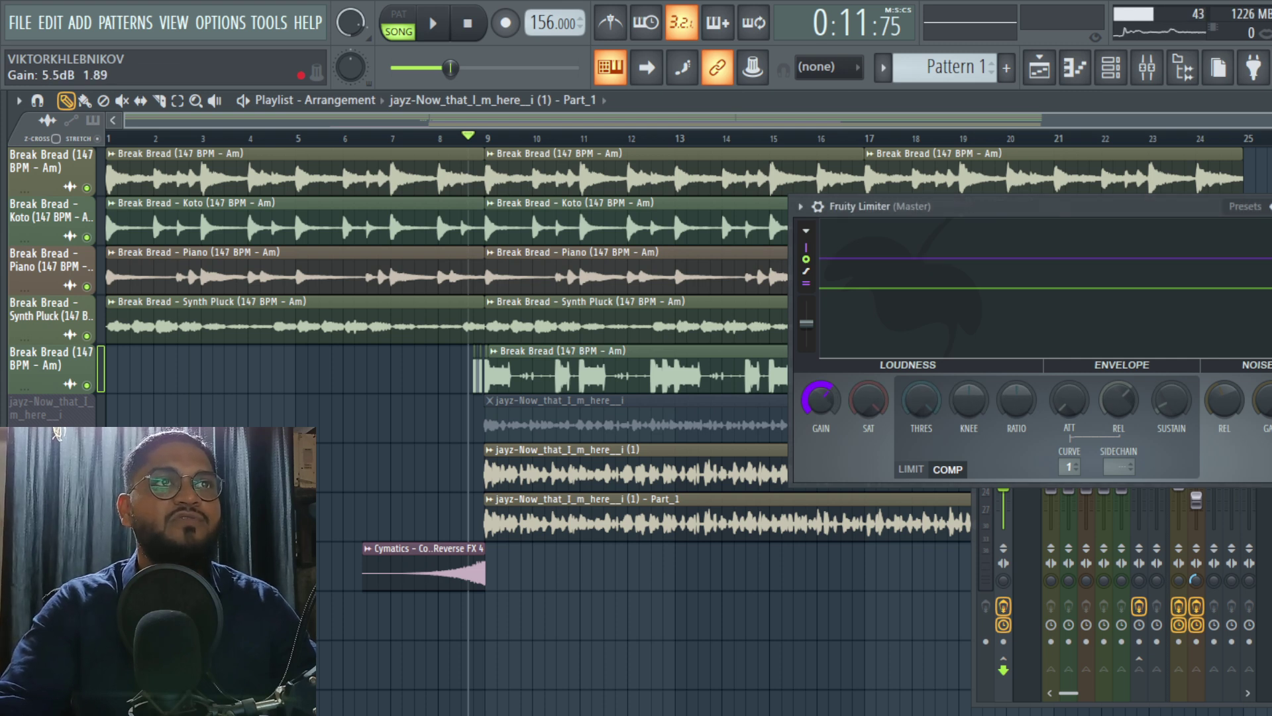
Step: Play the song through the limiter from just before bar 9, then stop and close the limiter window
key("space")
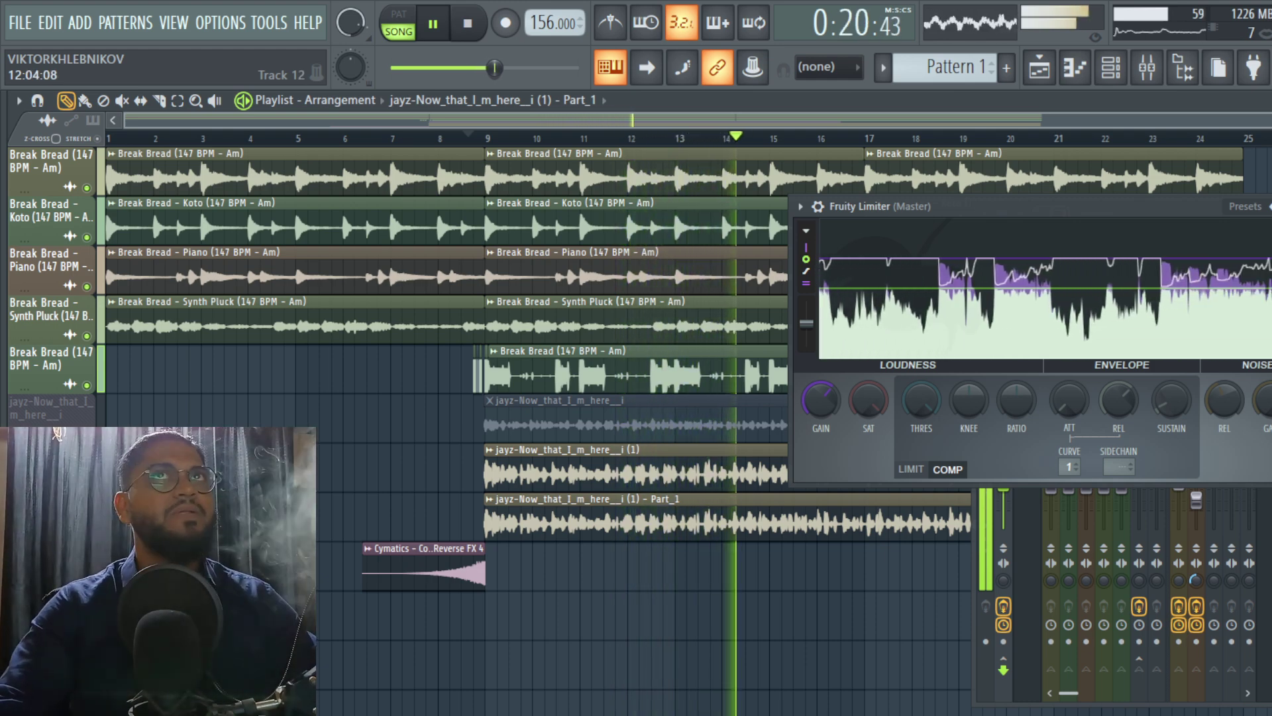
key("space")
scroll(640, 694, "down", 2)
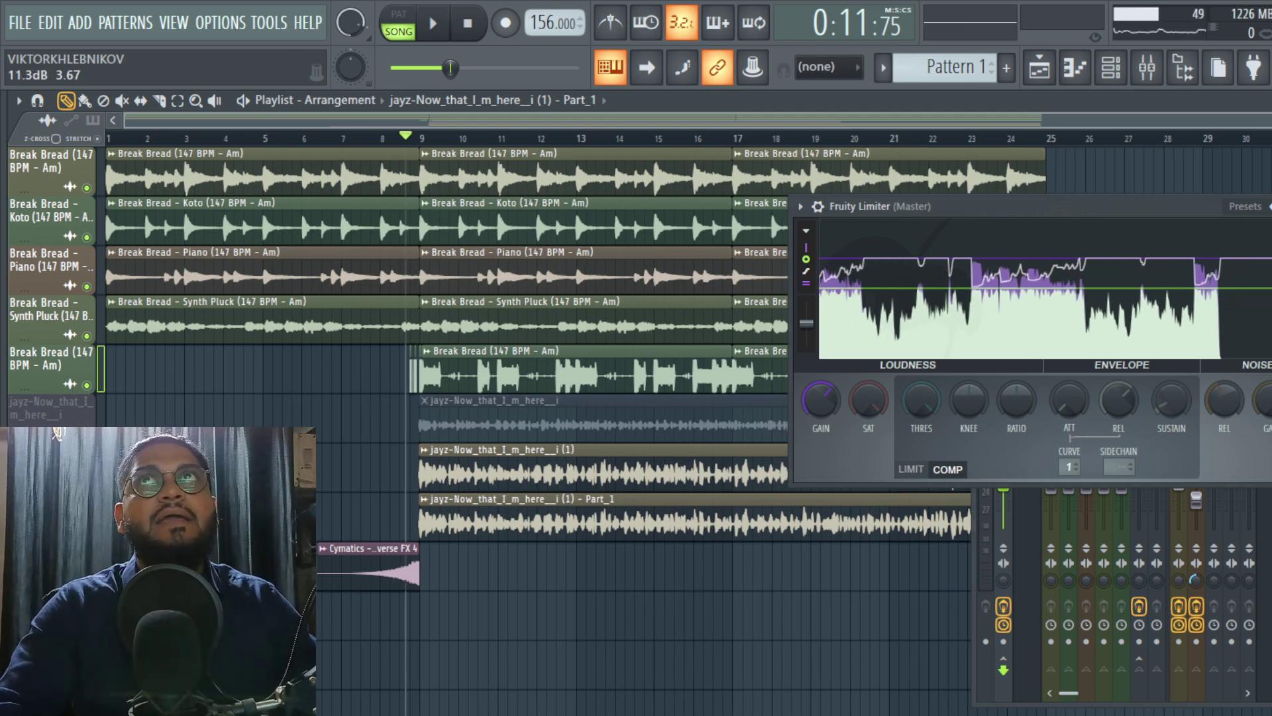
key("Escape")
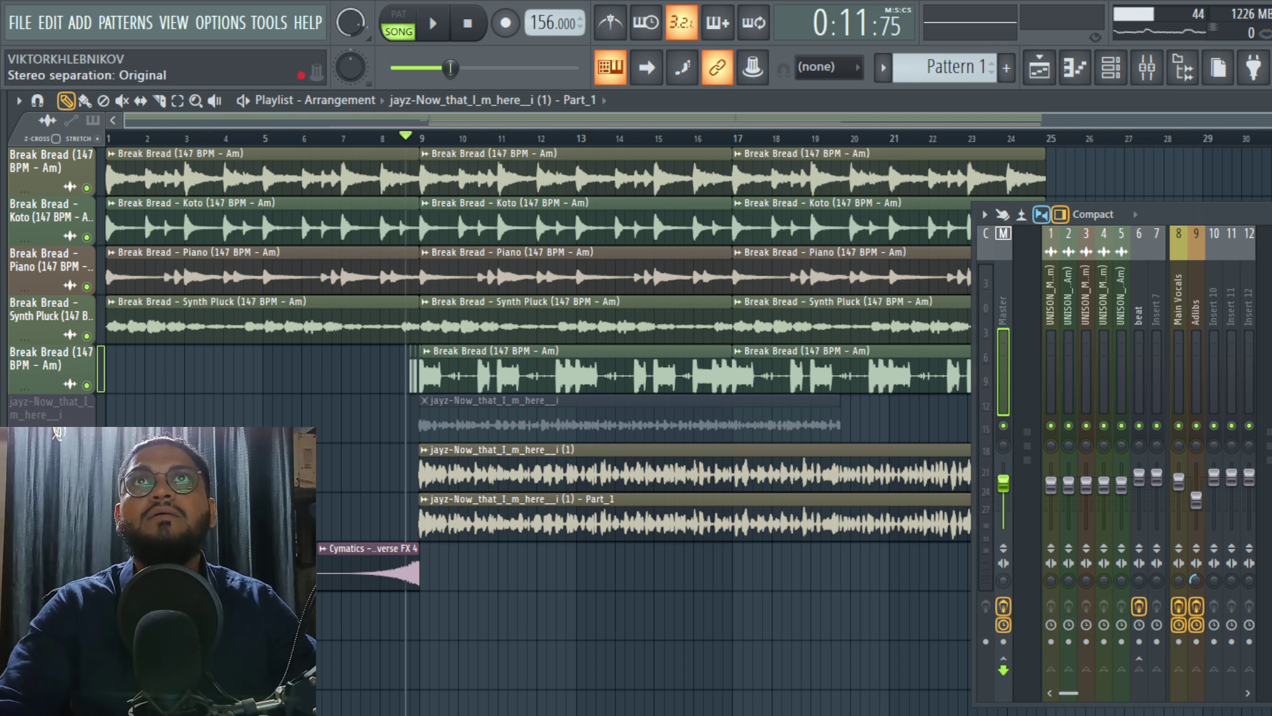
Step: Set the Master track's stereo separation to 100% separated and play the song to hear the widening
right_click(1003, 574)
left_click(1002, 575)
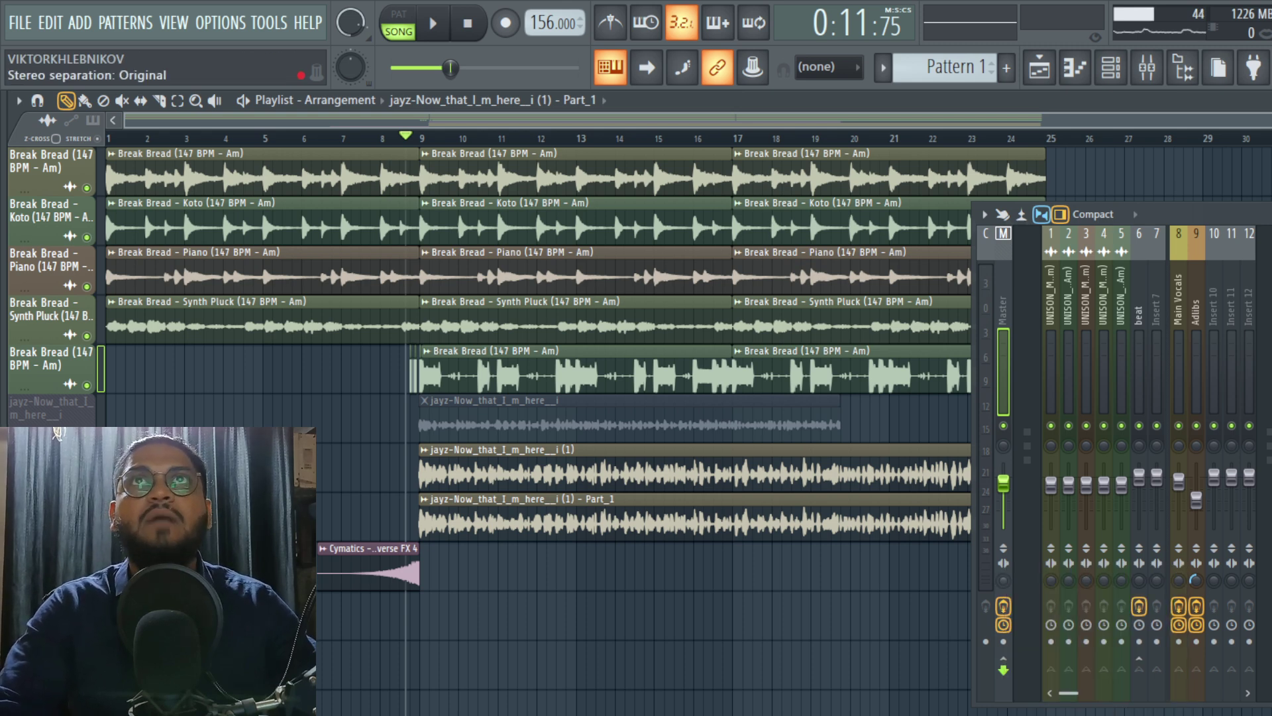
left_click_drag(1004, 581, 1003, 630)
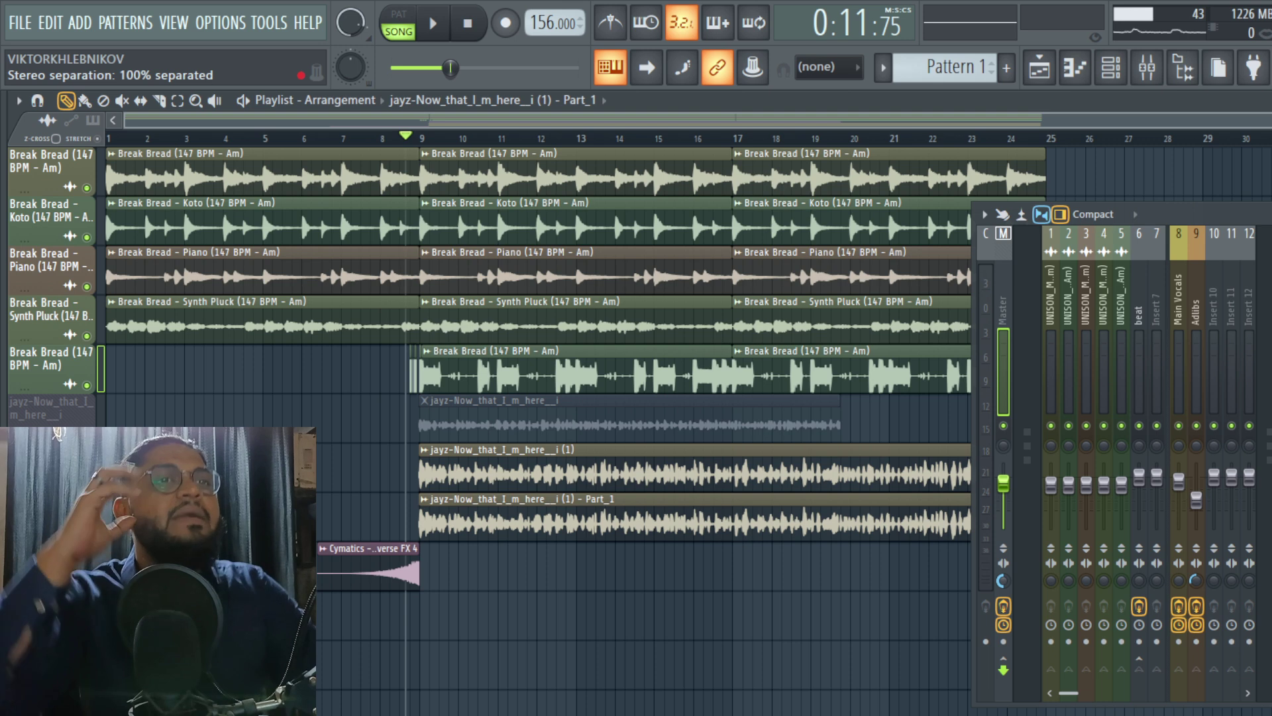
key("space")
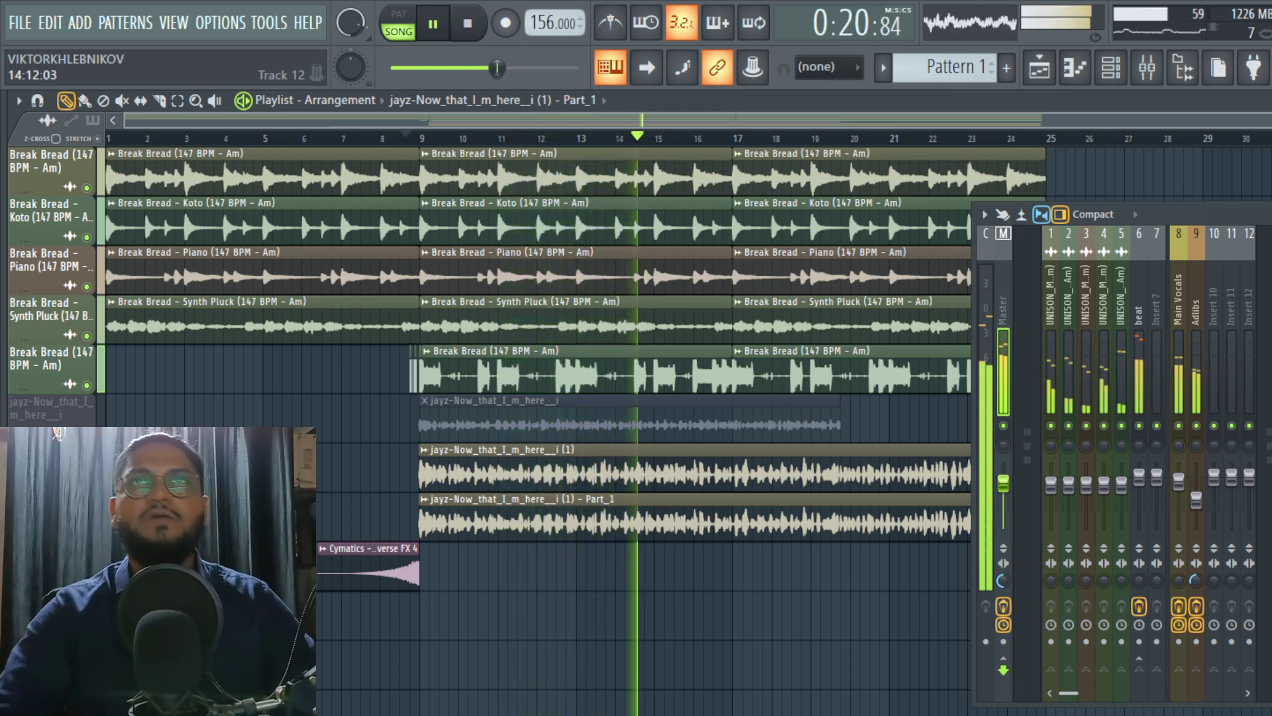
key("space")
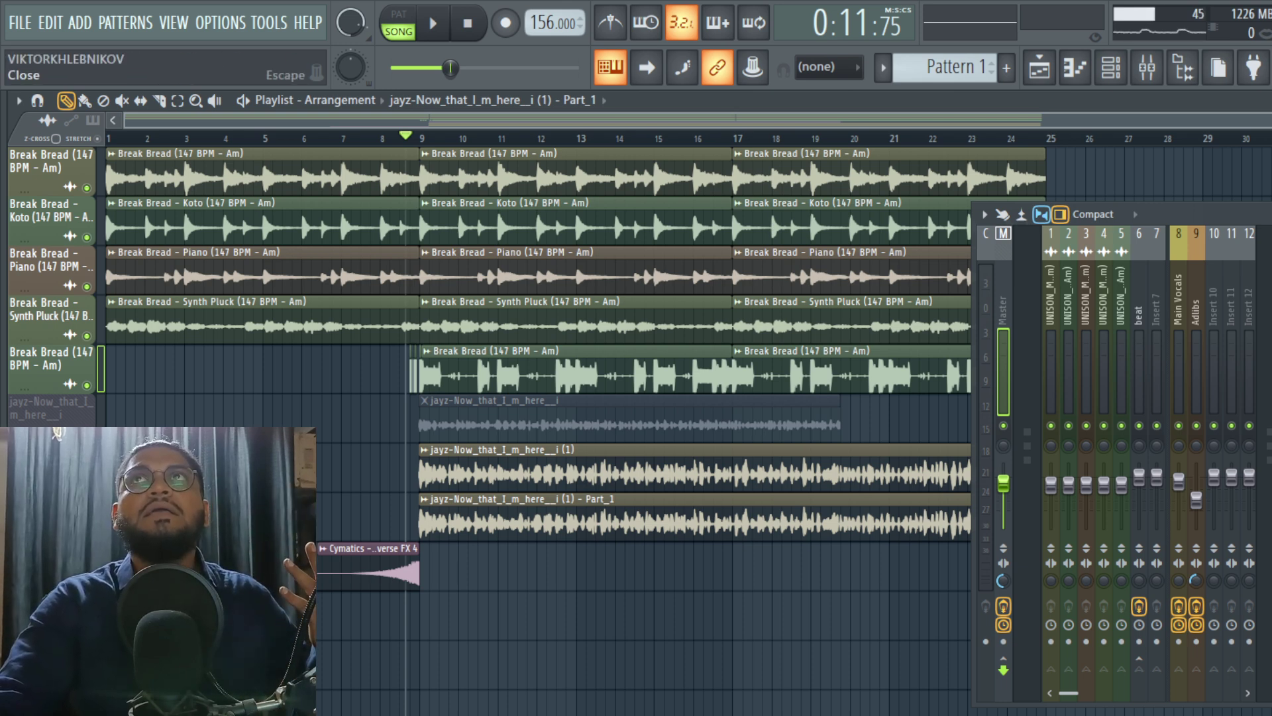
Step: Play from just before bar 9, comparing the song with the beat, Main Vocals, Adlibs and Master effects disabled and re-enabled
left_click(410, 138)
left_click(399, 137)
left_click(1139, 607)
left_click(1178, 607)
left_click(1196, 607)
left_click(1003, 606)
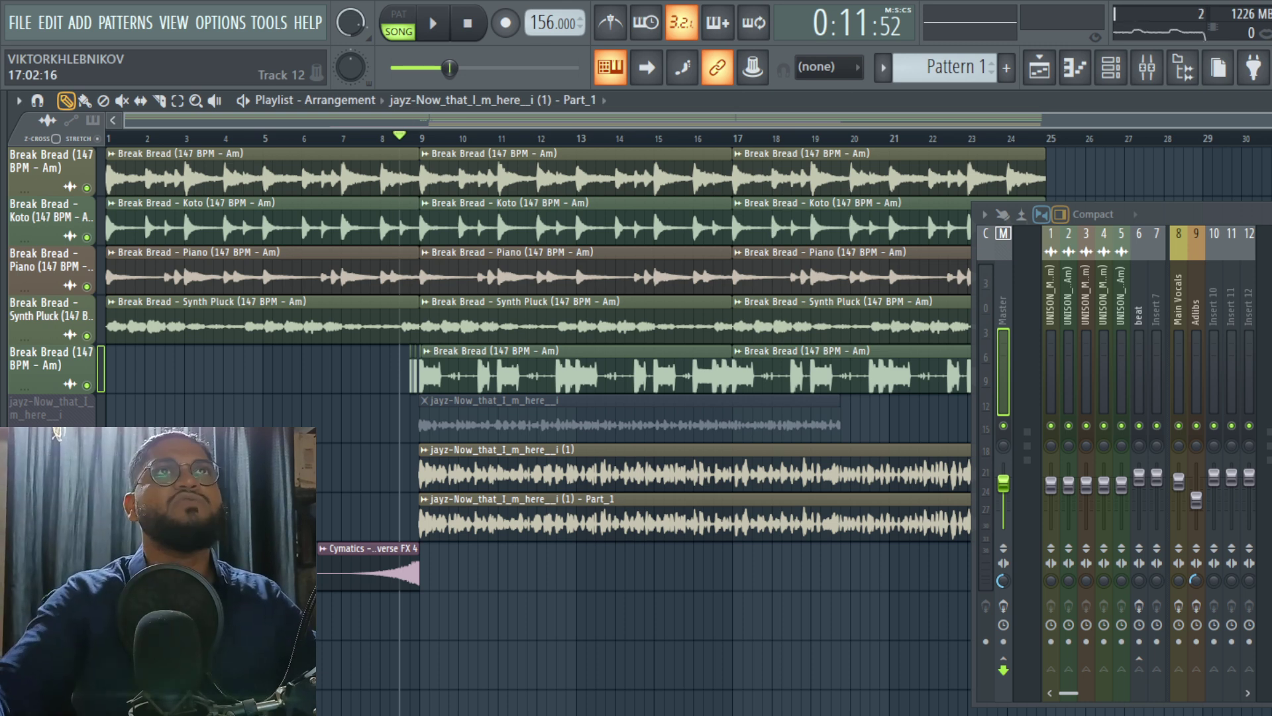
key("space")
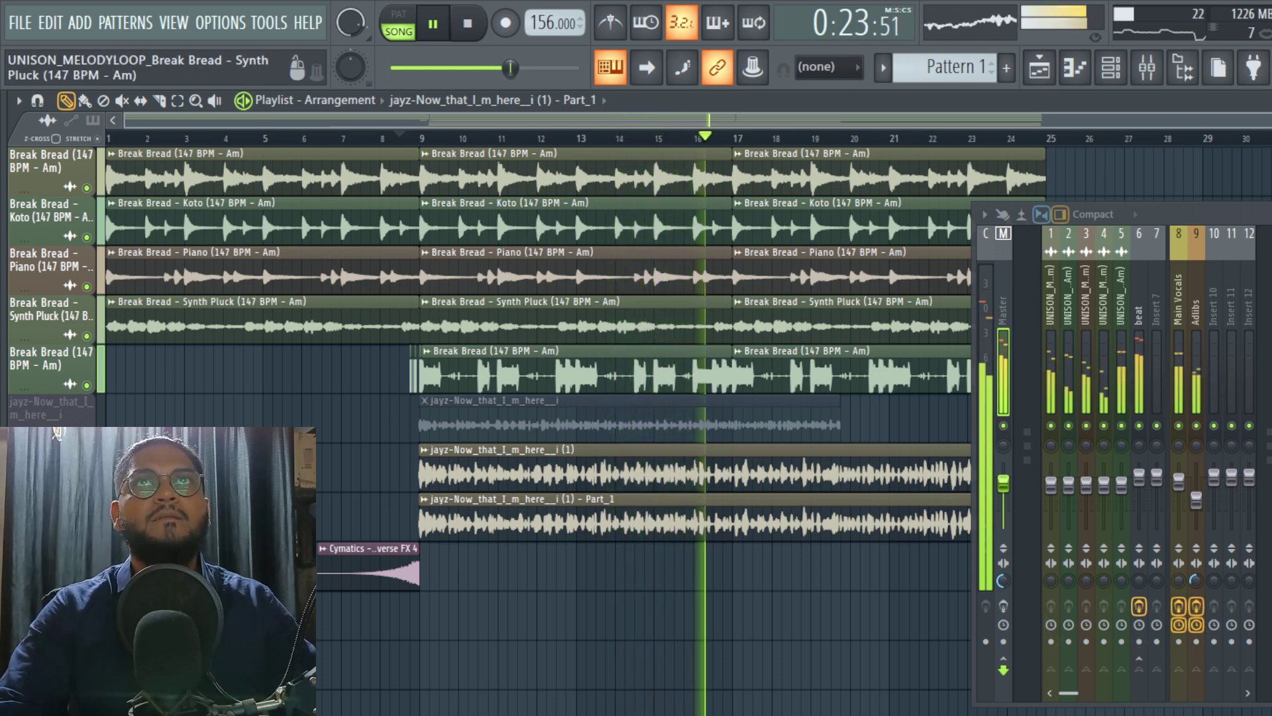
left_click(988, 507)
left_click(1003, 606)
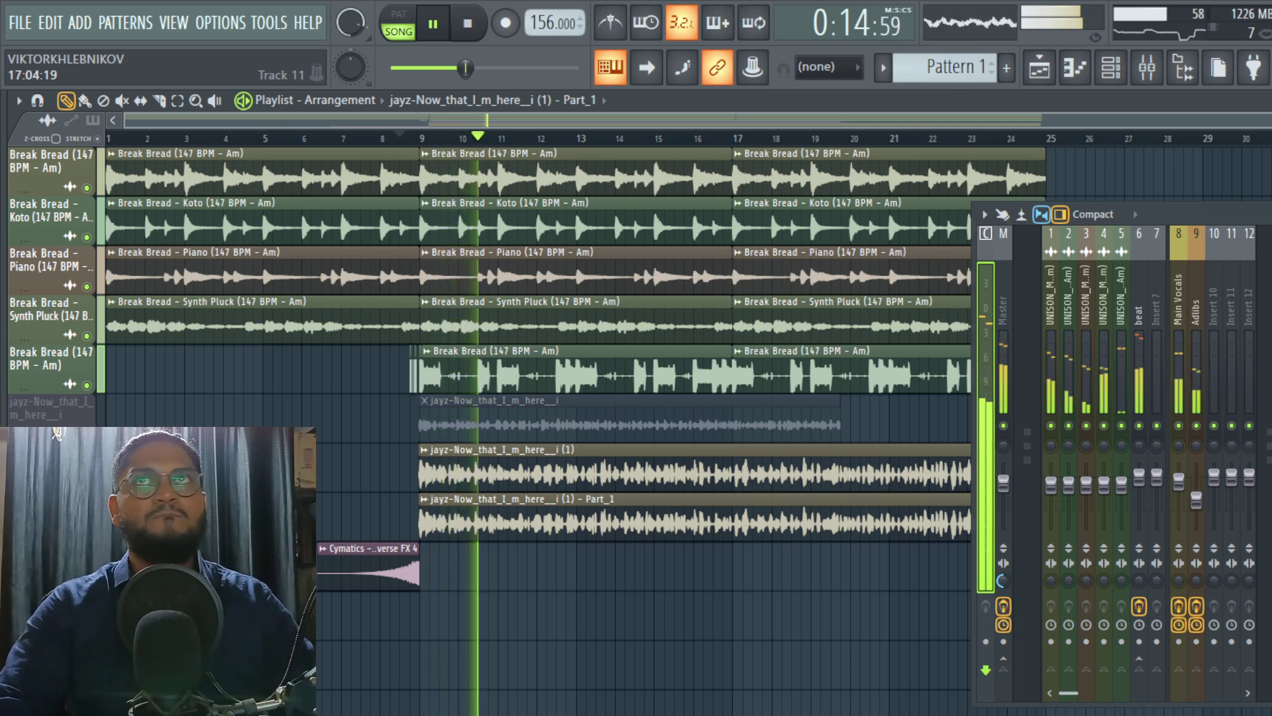
key("space")
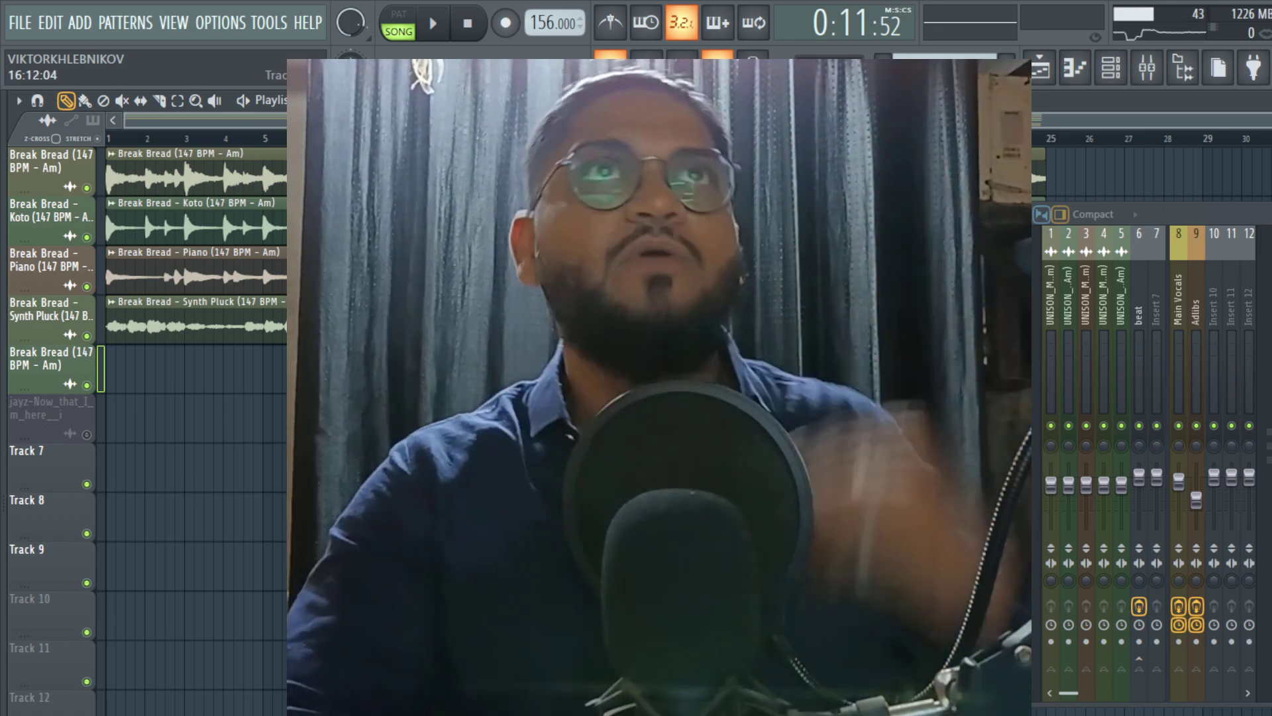
Step: Play the finished song, switch the playlist to the Mute tool, and replay from around bar 6
key("space")
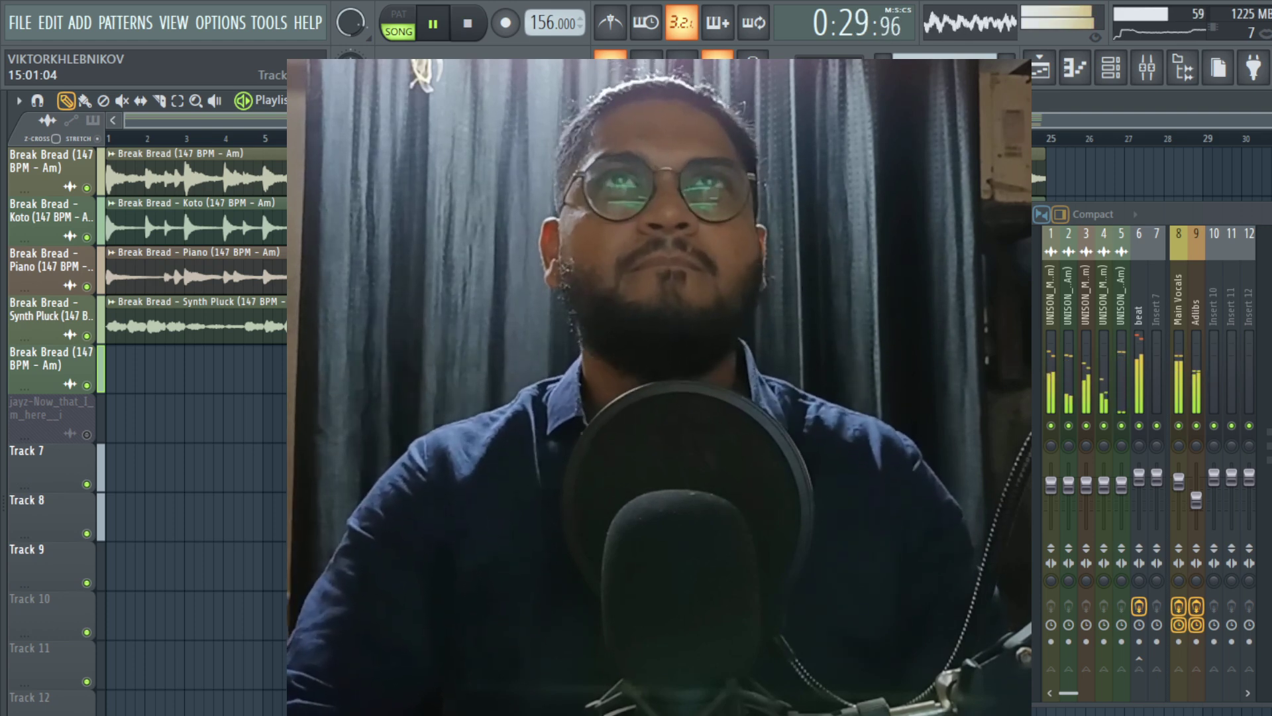
key("space")
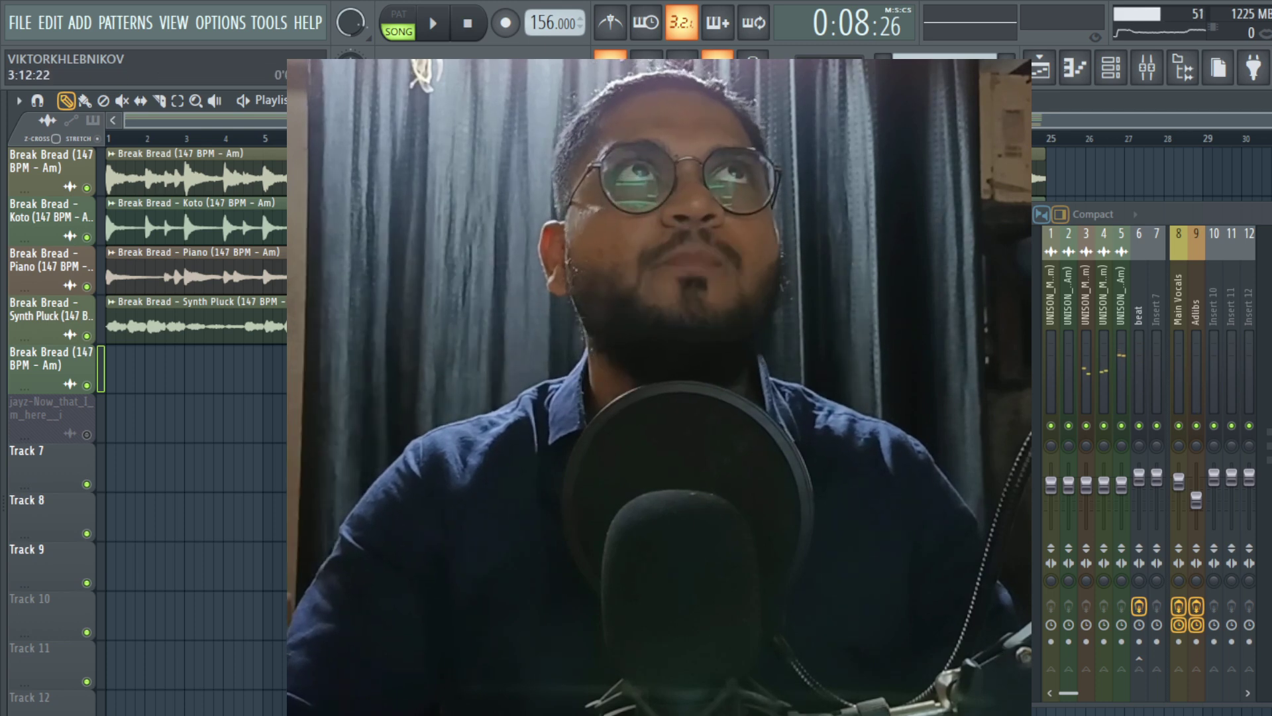
key("t")
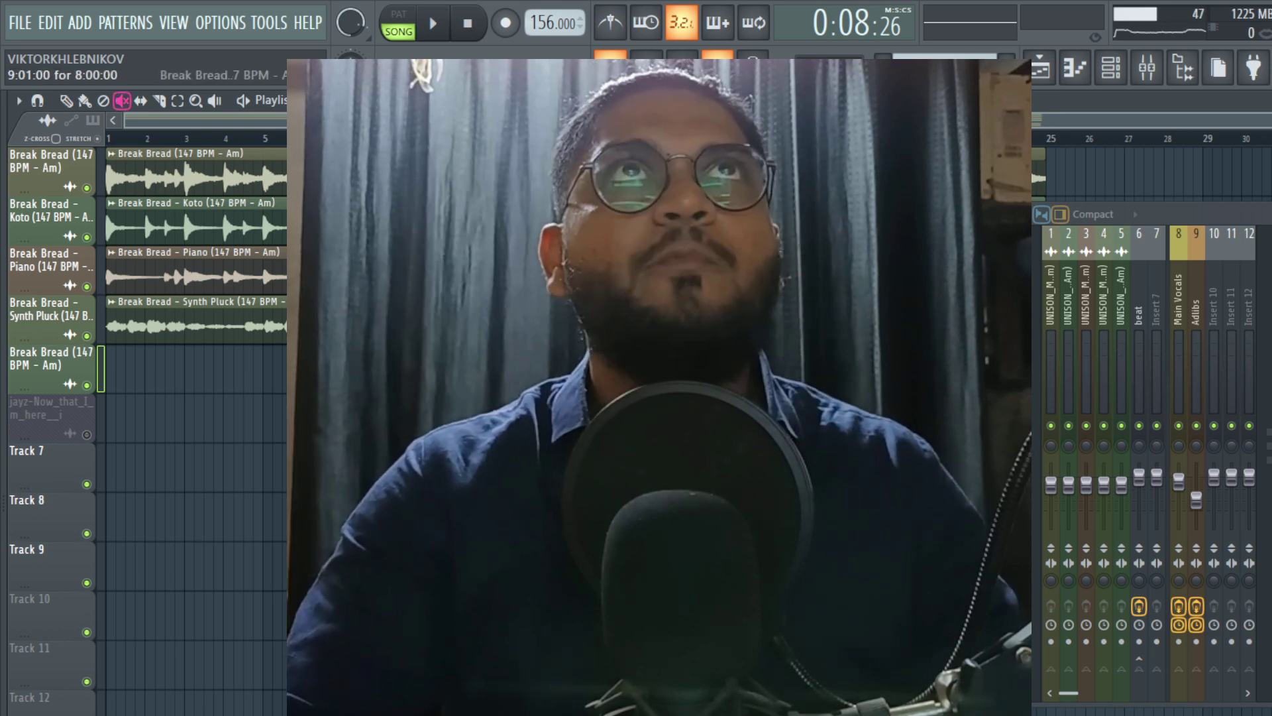
key("space")
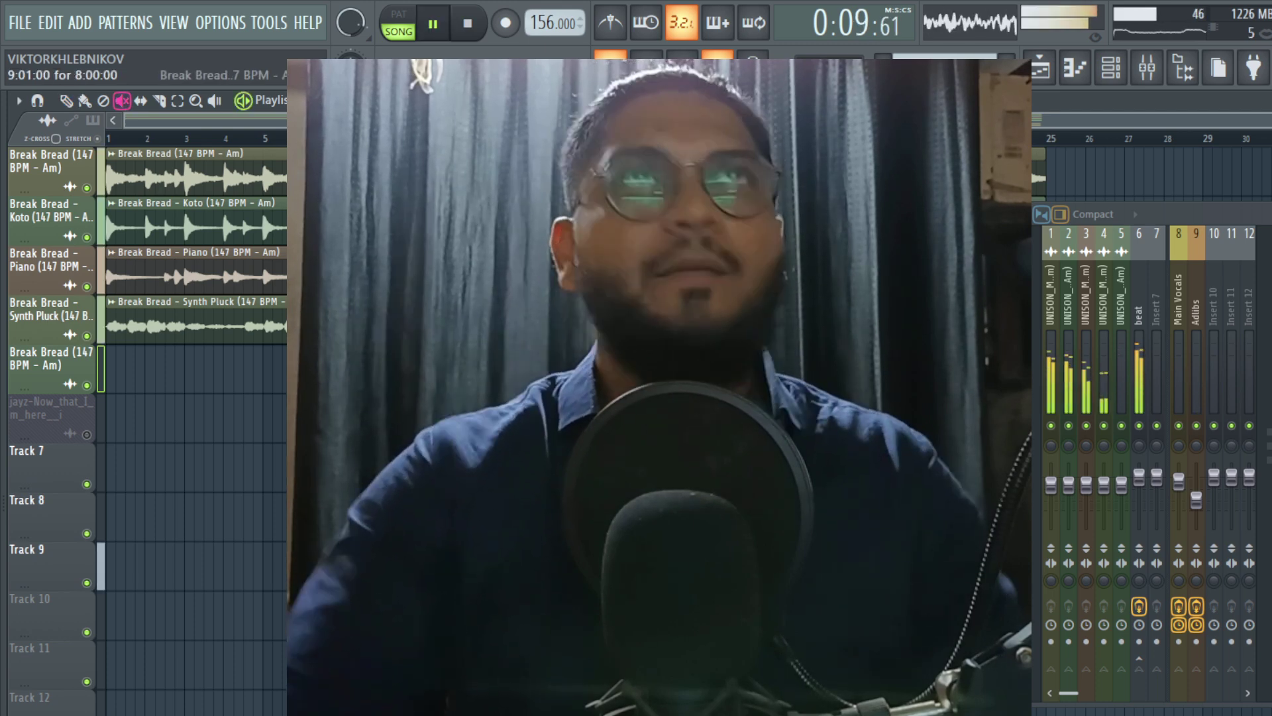